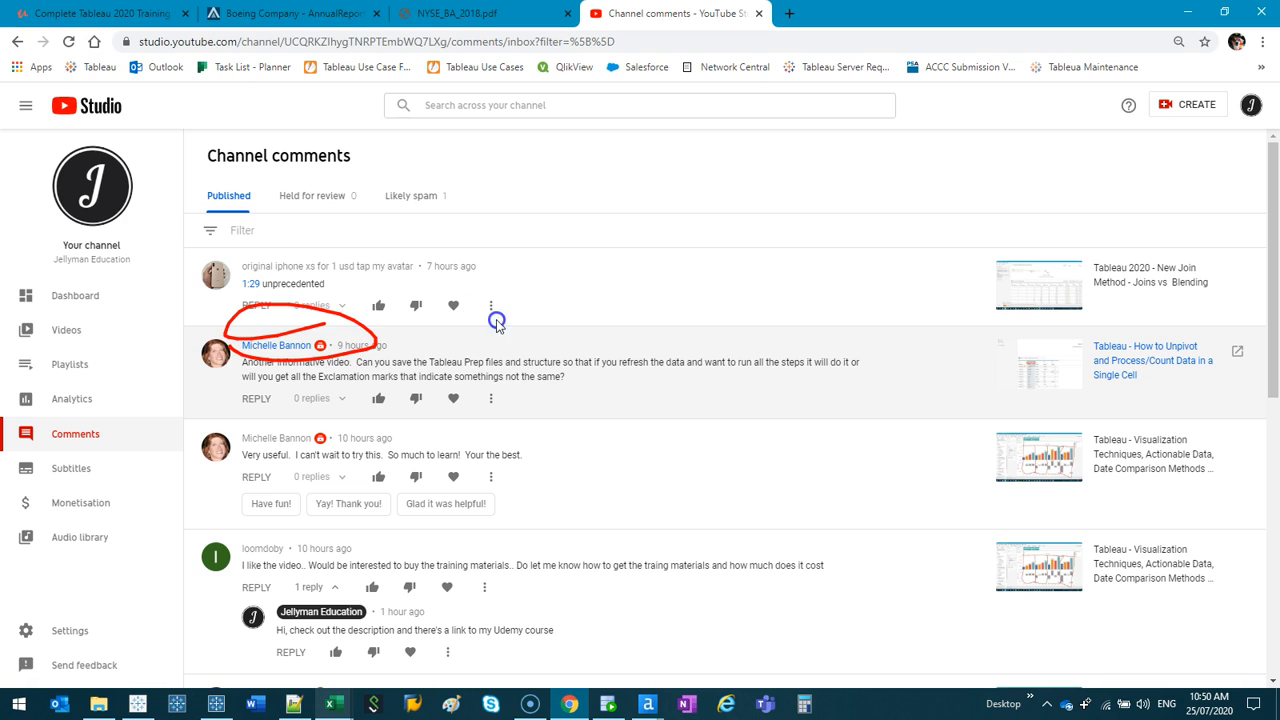
mouse_move(238, 283)
mouse_down()
mouse_move(244, 499)
mouse_move(515, 391)
mouse_move(221, 482)
mouse_up()
drag(278, 289, 308, 498)
drag(347, 303, 363, 495)
drag(418, 273, 457, 467)
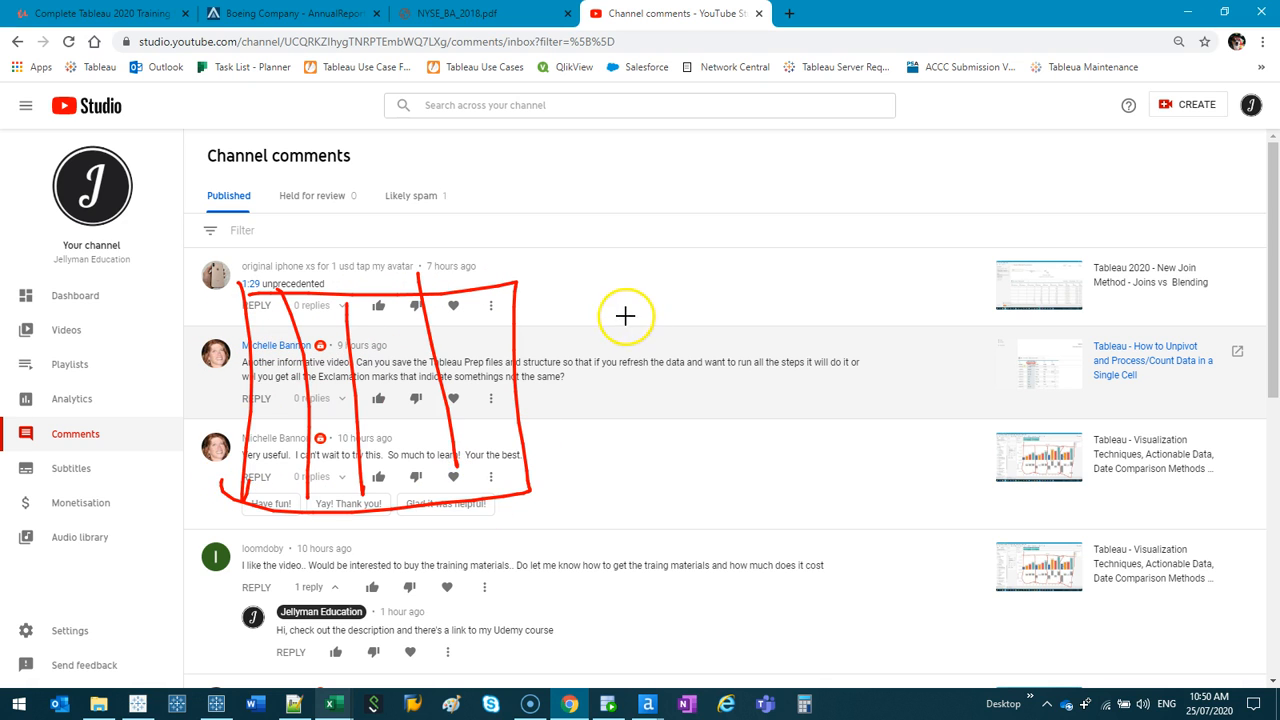
mouse_move(784, 300)
mouse_down()
mouse_move(786, 474)
mouse_move(1006, 277)
mouse_move(804, 485)
mouse_move(790, 478)
mouse_up()
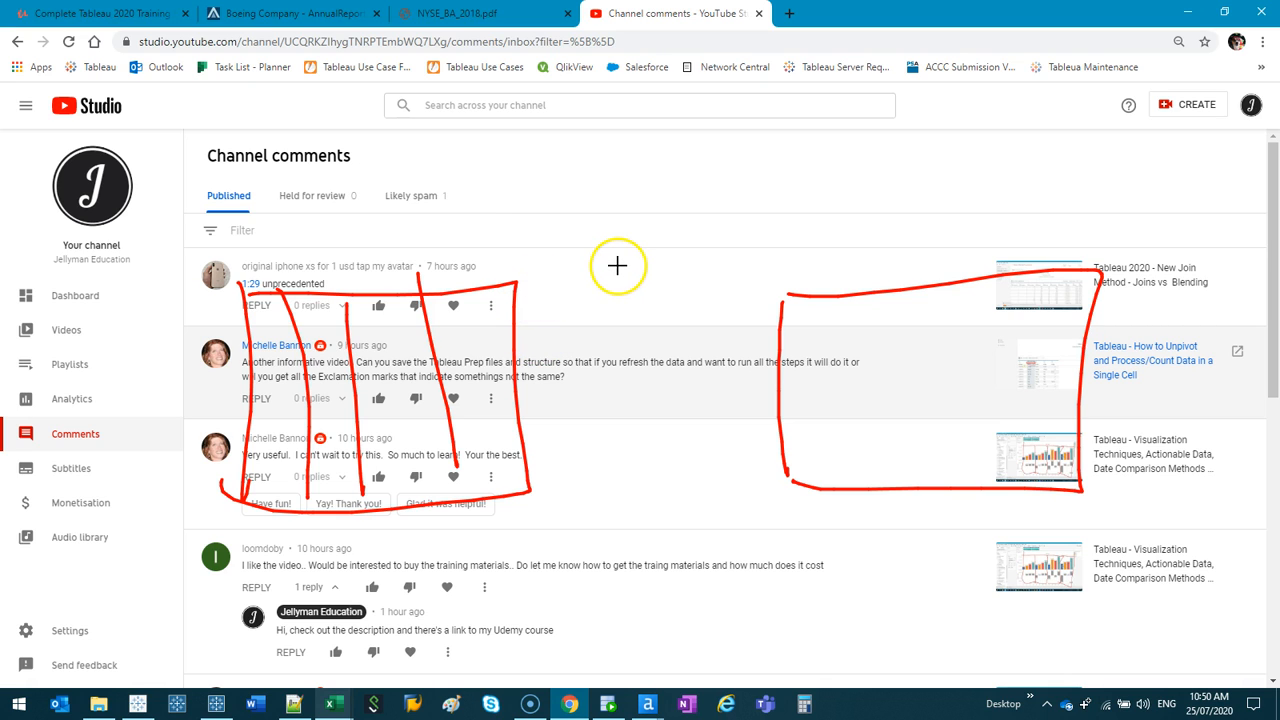
key(e)
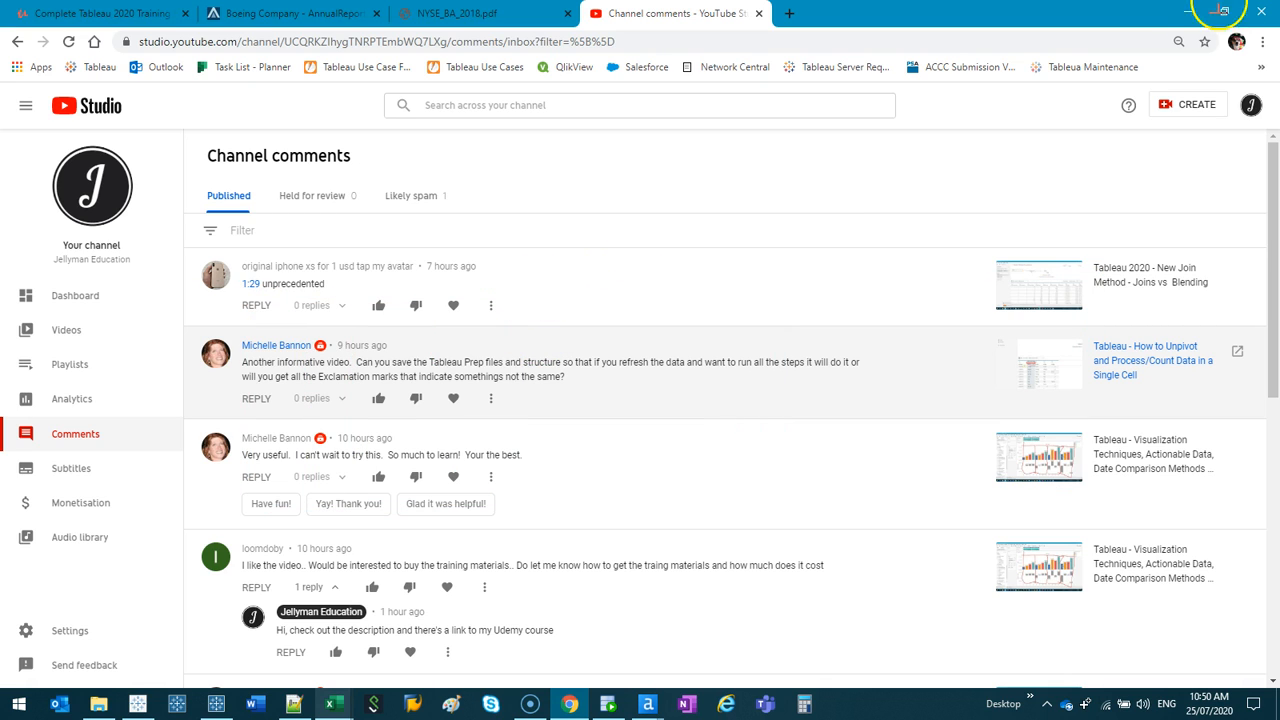
key(Escape)
- Switch to the Sample - Superstore (Updated) workbook in Excel and select its column headers for review
mouse_move(333, 704)
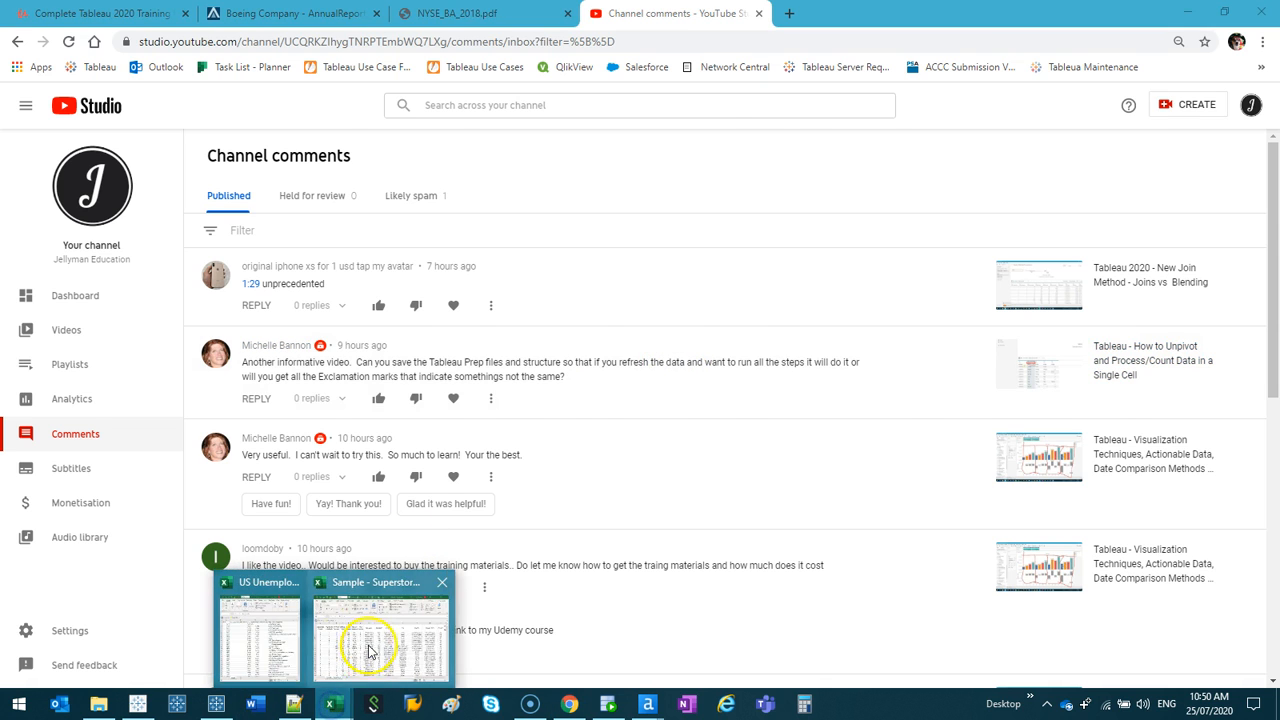
click(366, 640)
click(1165, 73)
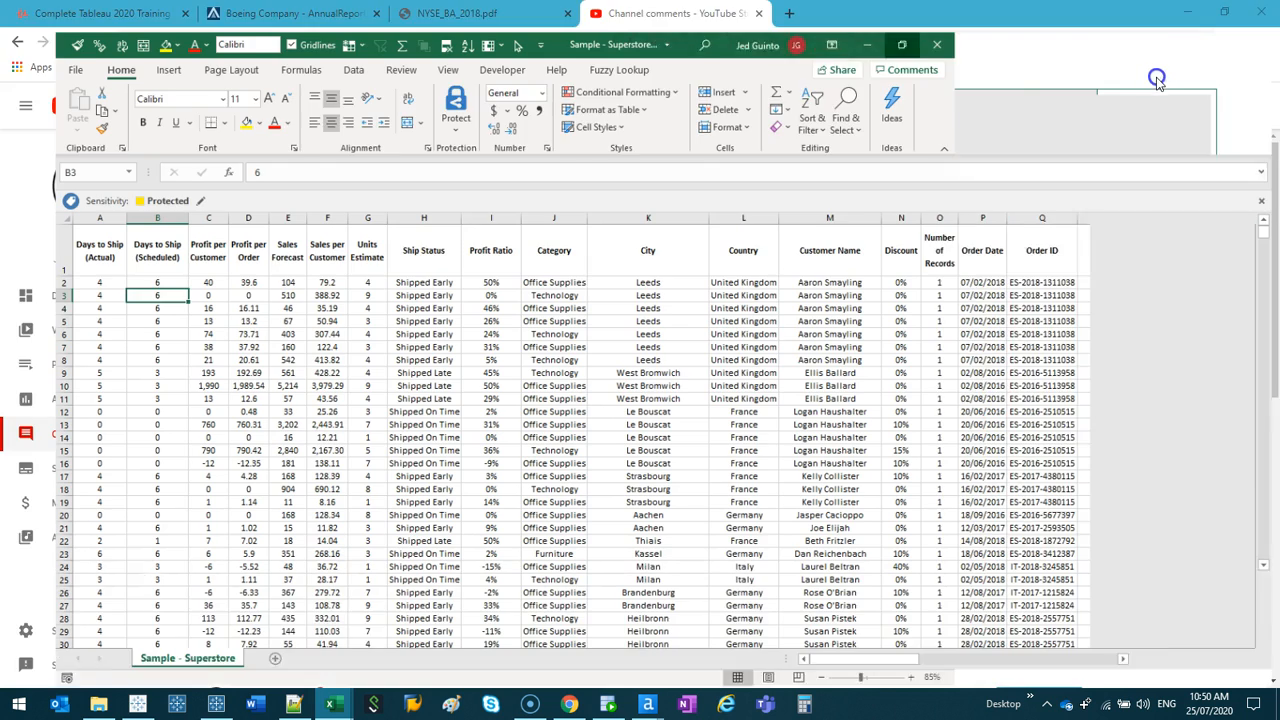
click(68, 237)
drag(68, 237, 1102, 200)
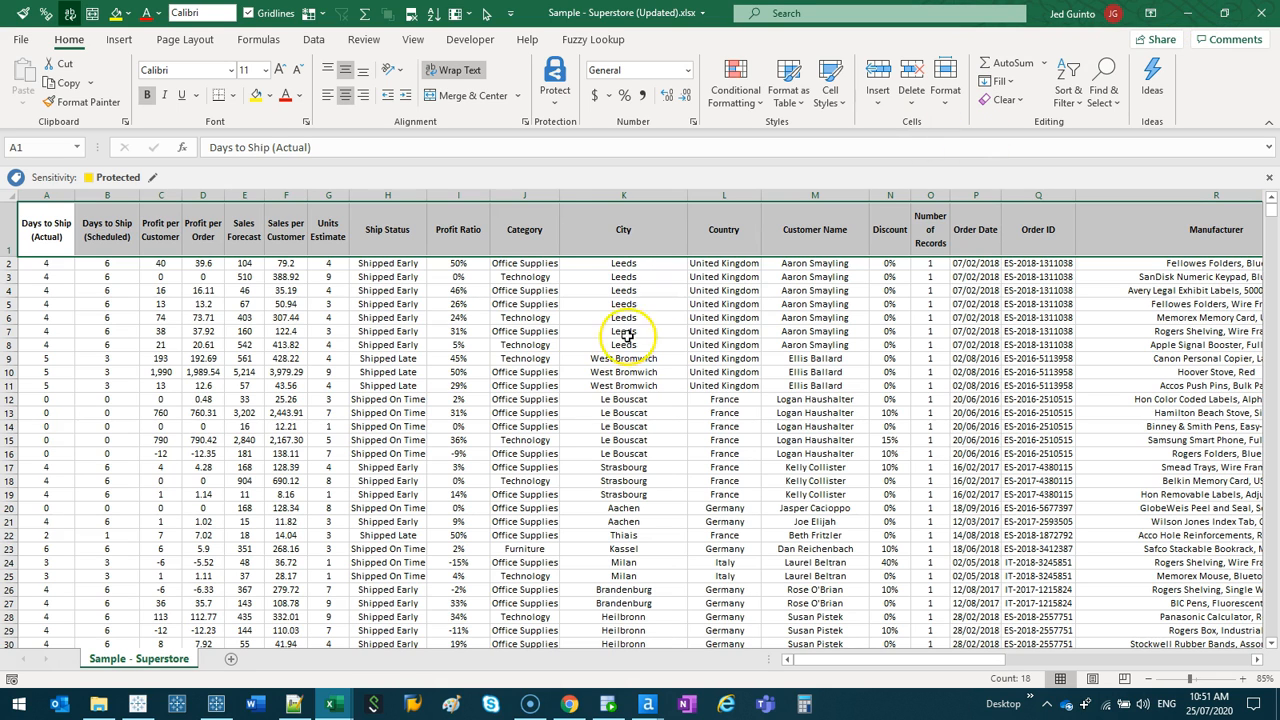
- Switch to Flow1 in Tableau Prep Builder and exclude all fields from the Sample - Superstore input
mouse_move(176, 705)
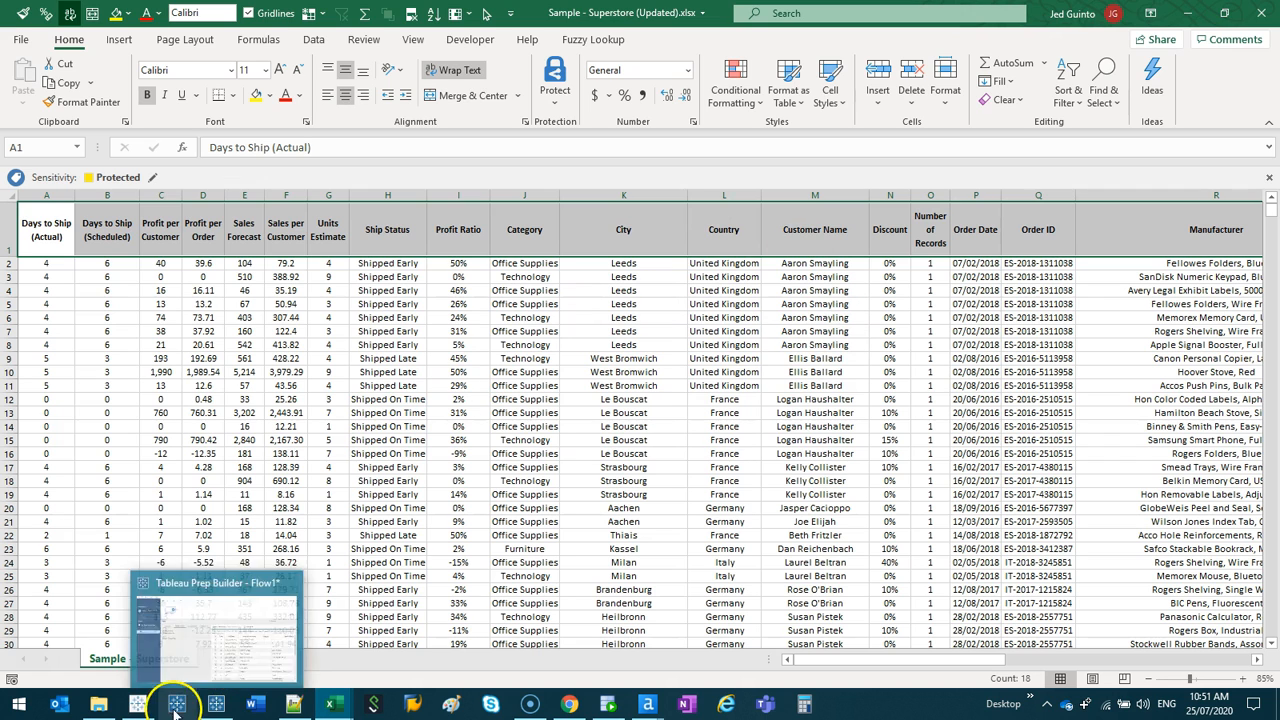
click(216, 705)
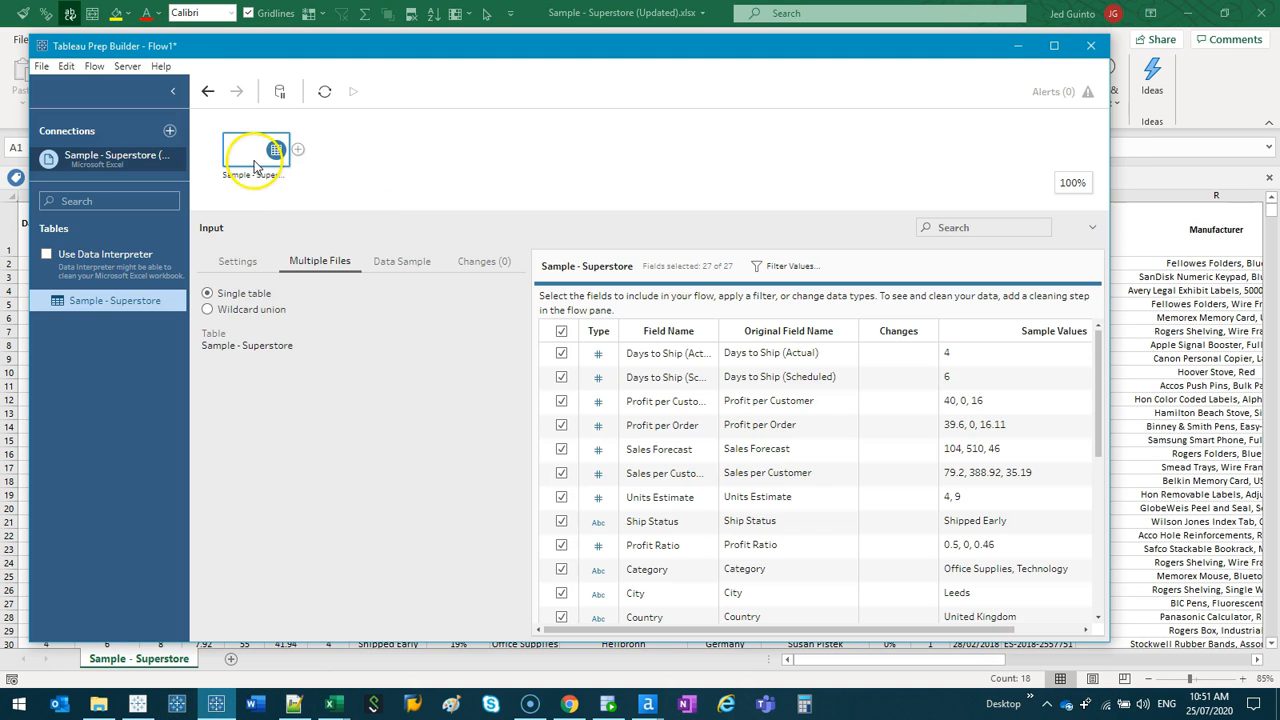
click(1052, 48)
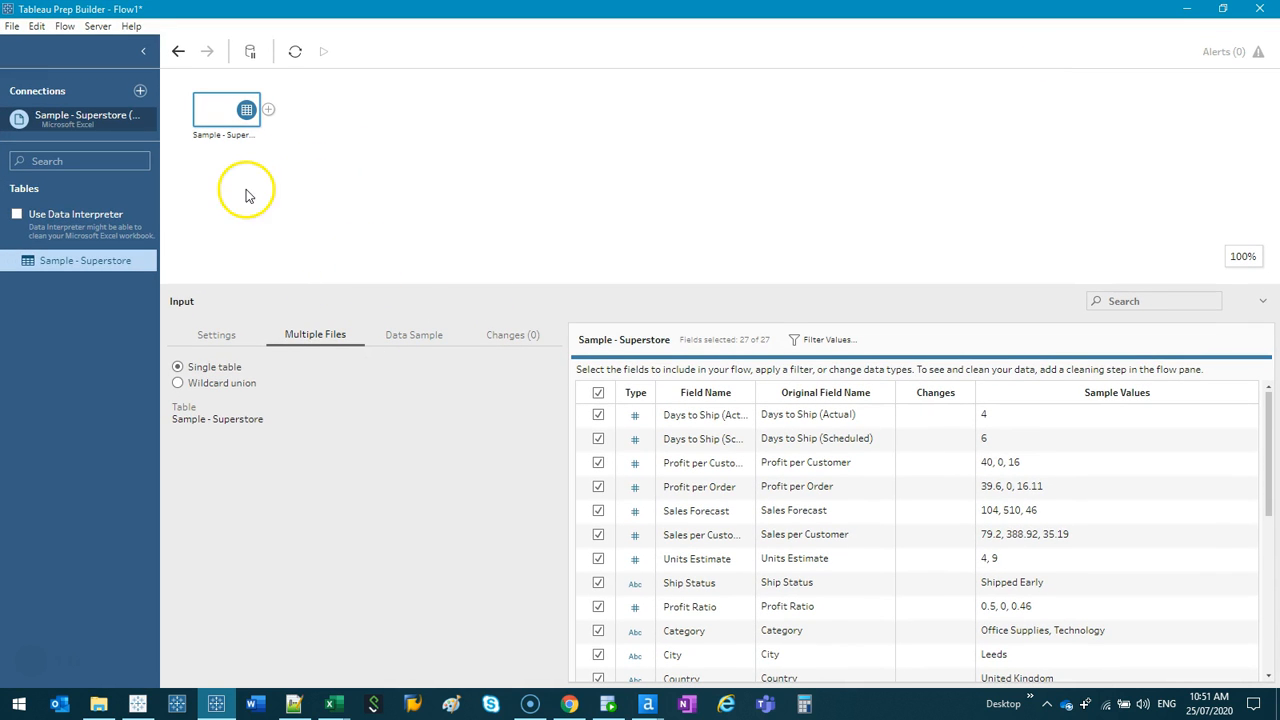
click(598, 392)
drag(777, 286, 795, 140)
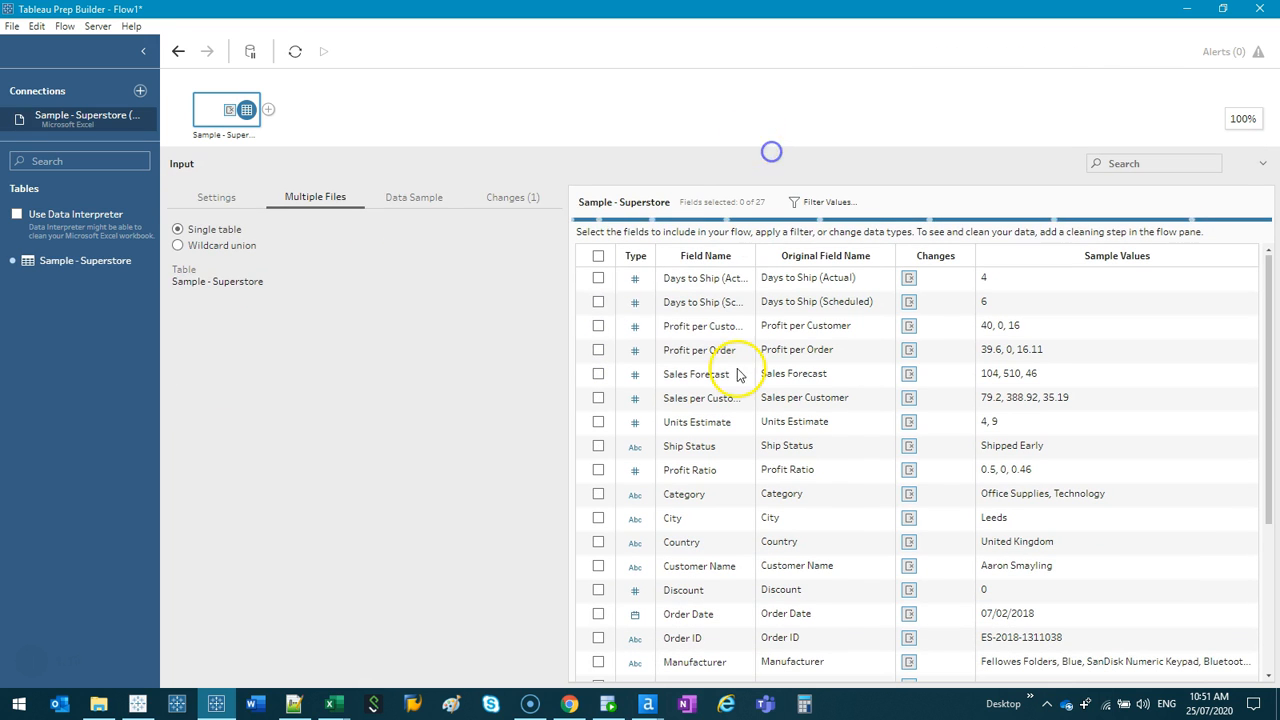
- Include only the Category, Order Date and Region fields in the Sample - Superstore input
click(598, 494)
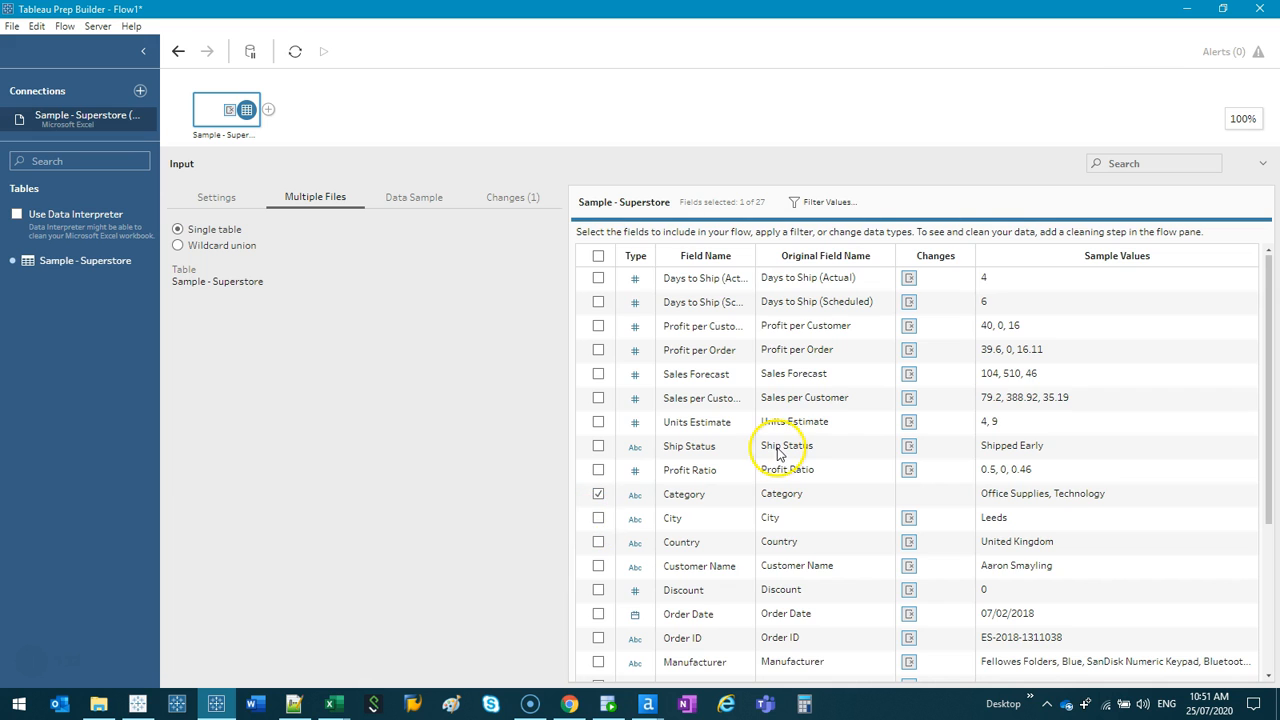
scroll(775, 451, down, 1)
scroll(620, 440, down, 1)
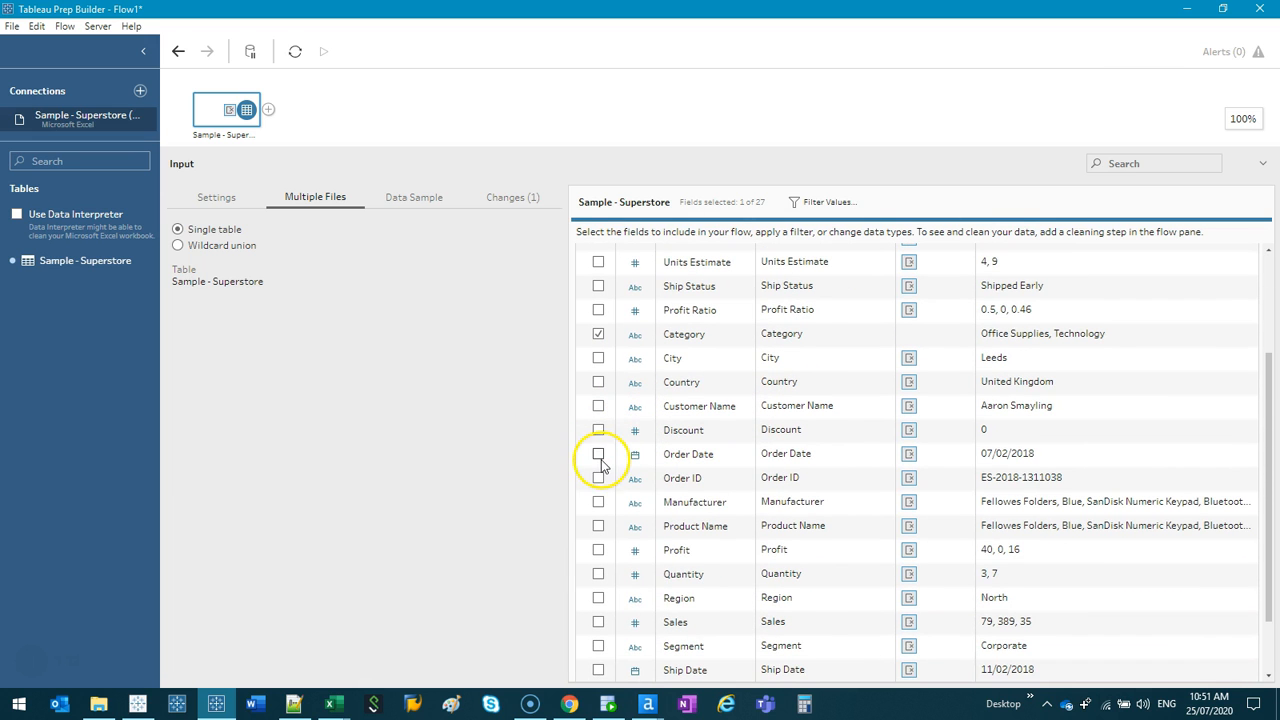
click(598, 454)
scroll(705, 470, down, 1)
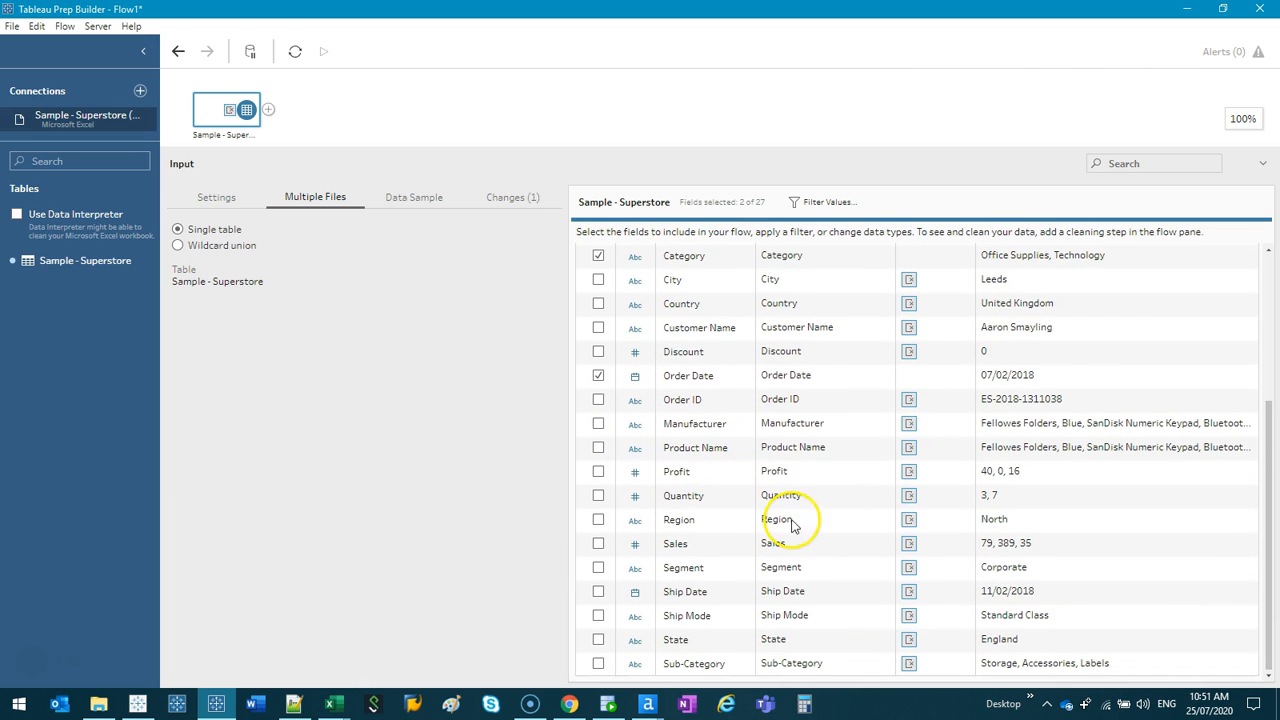
click(597, 521)
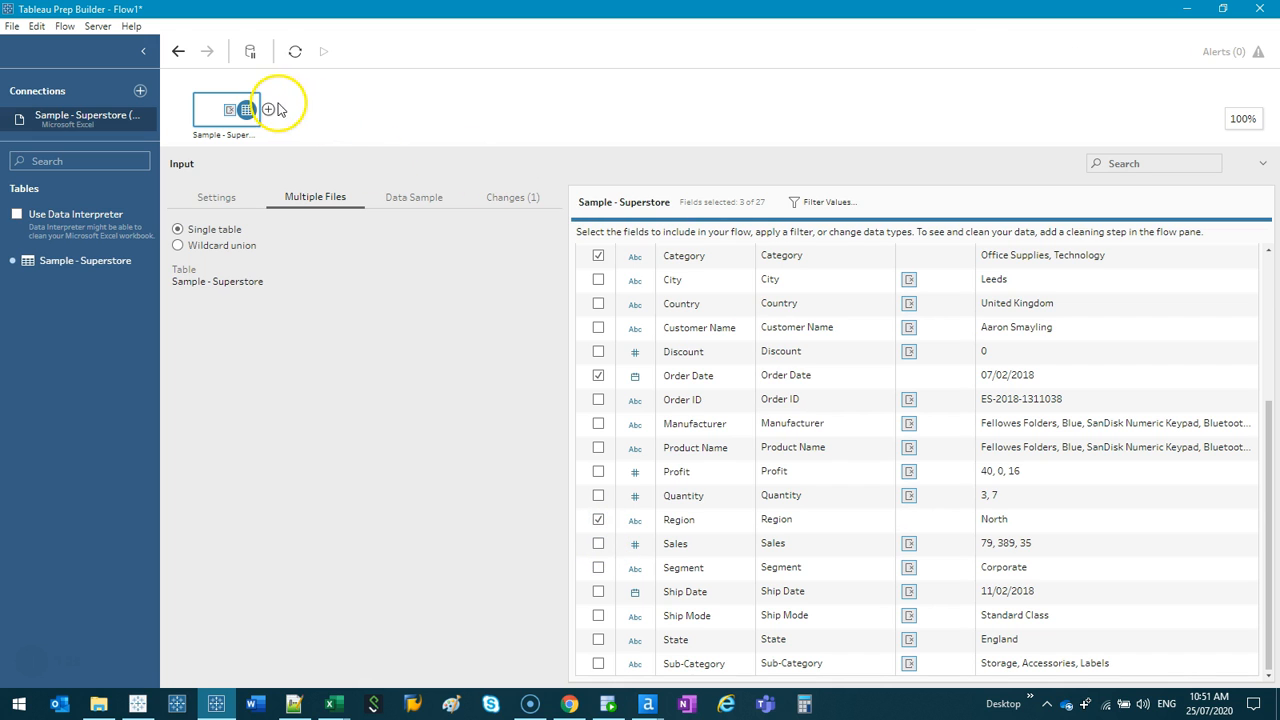
- Add a cleaning step after the Sample - Superstore input in the flow
click(268, 109)
click(295, 148)
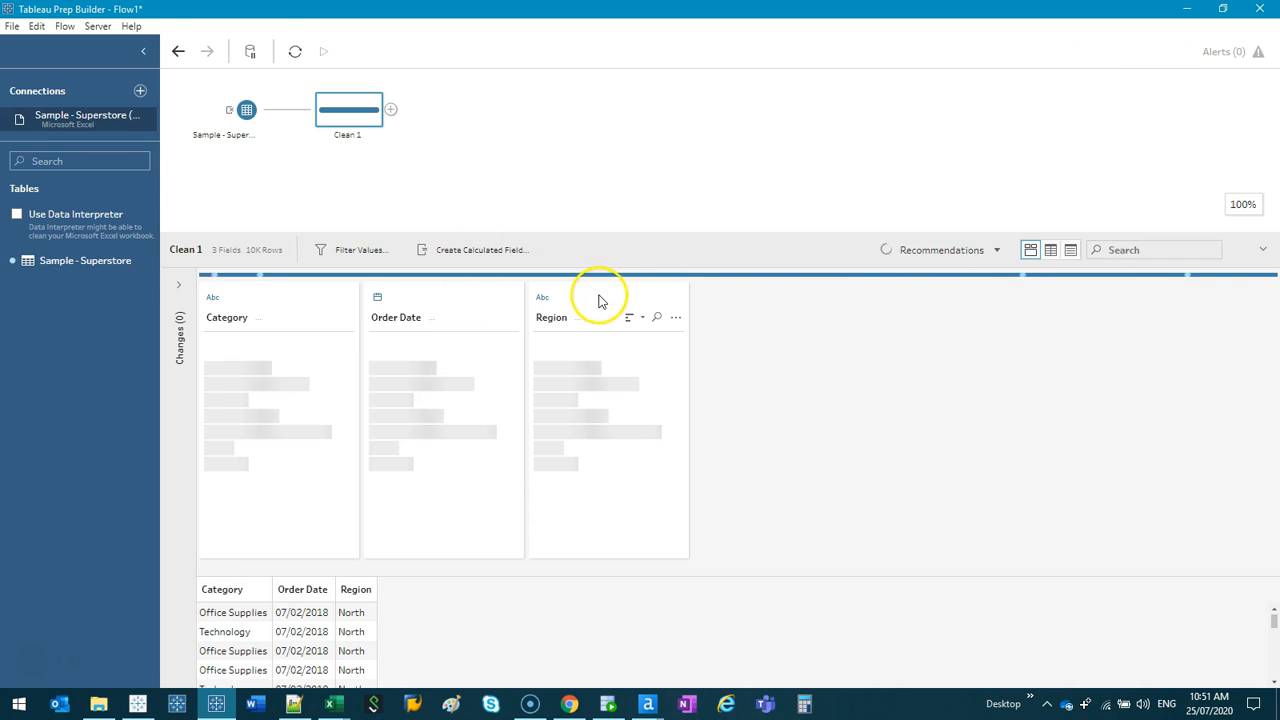
drag(523, 298, 567, 305)
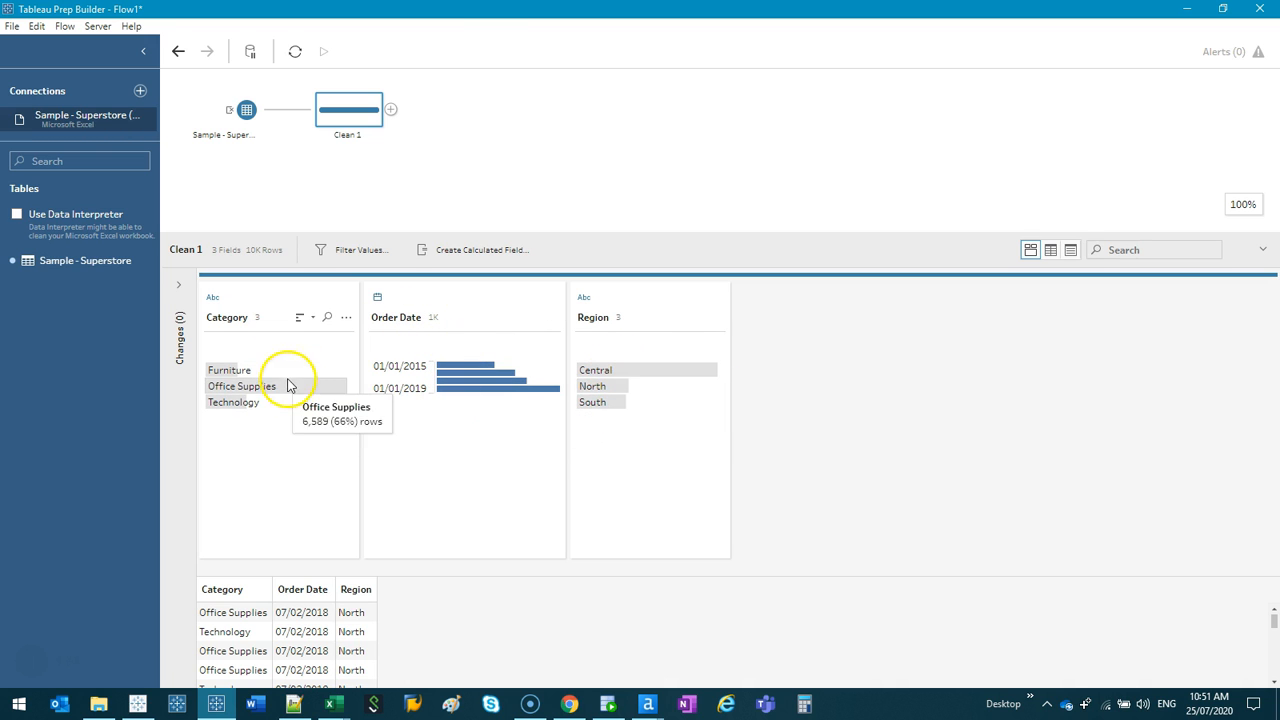
- Add an Aggregate step after the cleaning step, grouping by Category and Region and aggregating Order Date as a count
click(390, 110)
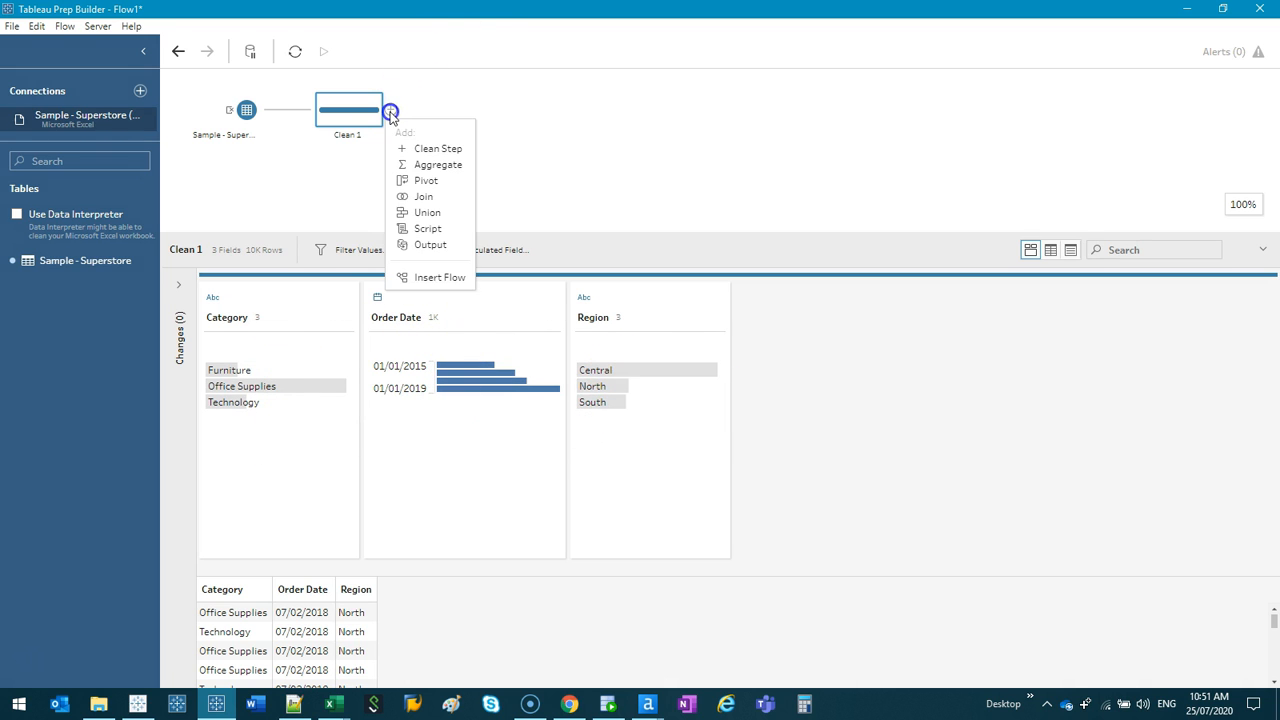
click(440, 165)
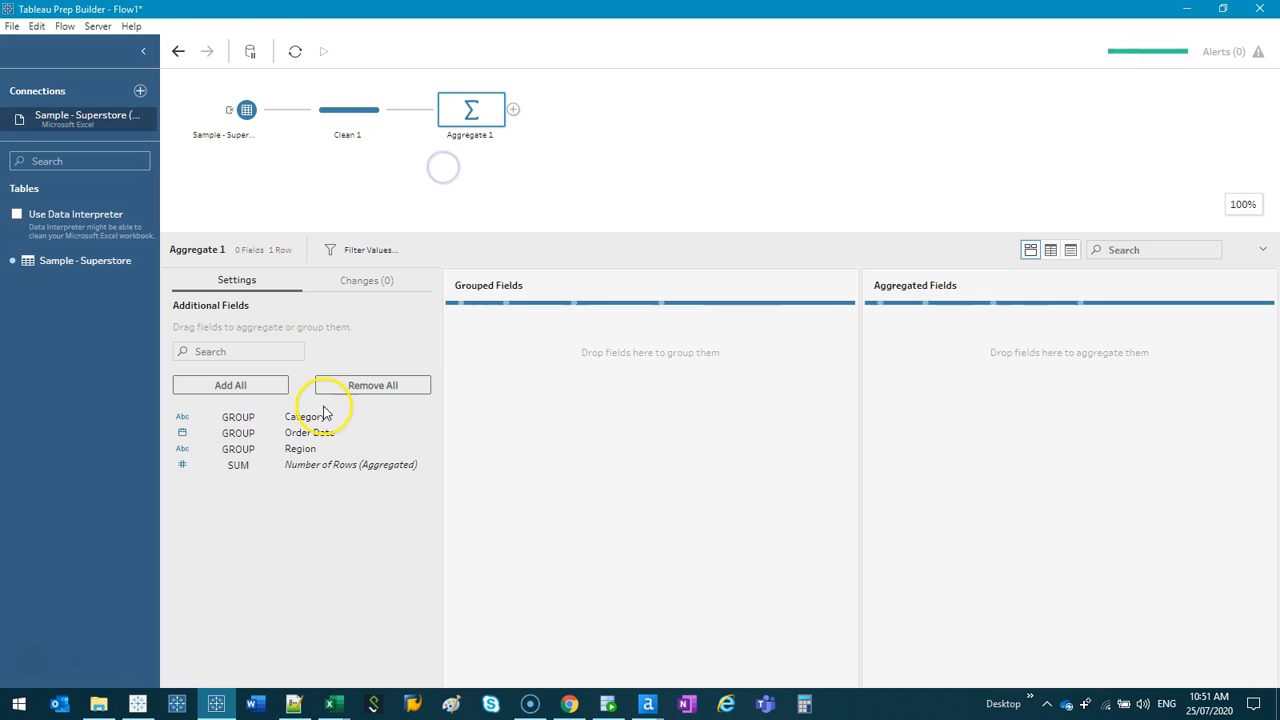
drag(305, 418, 521, 427)
drag(300, 448, 1020, 409)
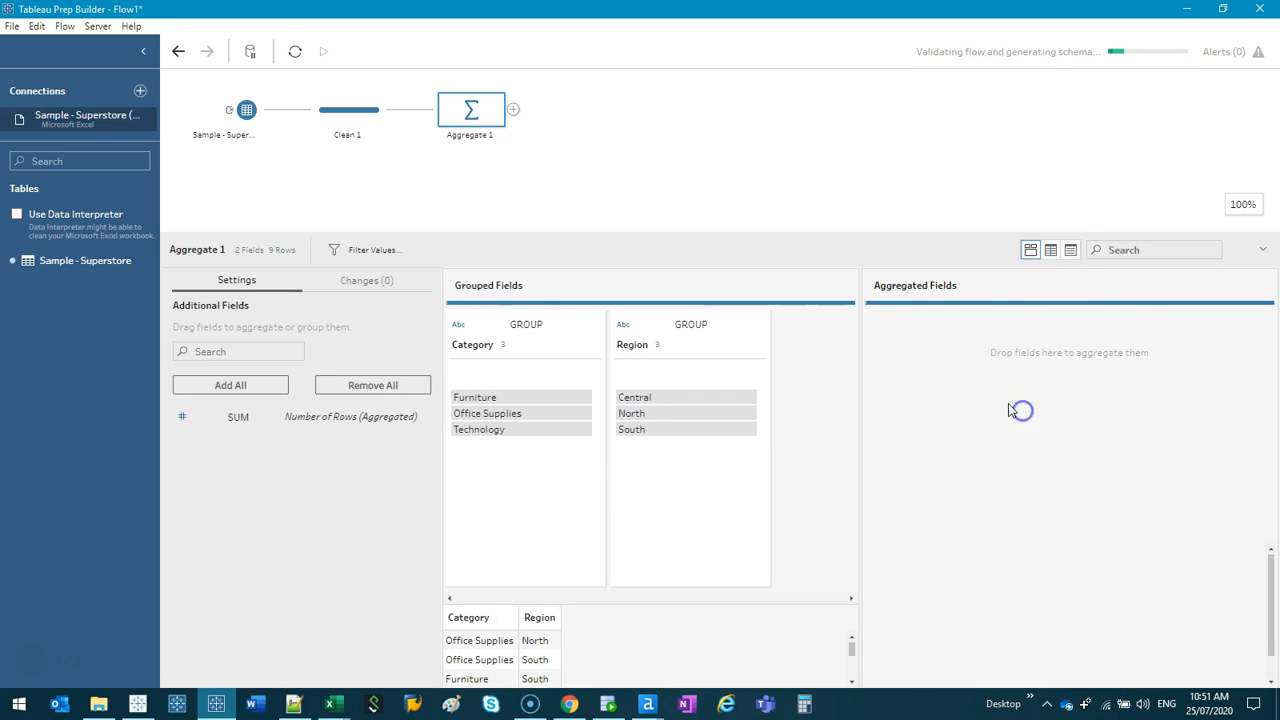
- Add a cleaning step after the Aggregate step and review its resulting rows
click(513, 109)
click(557, 150)
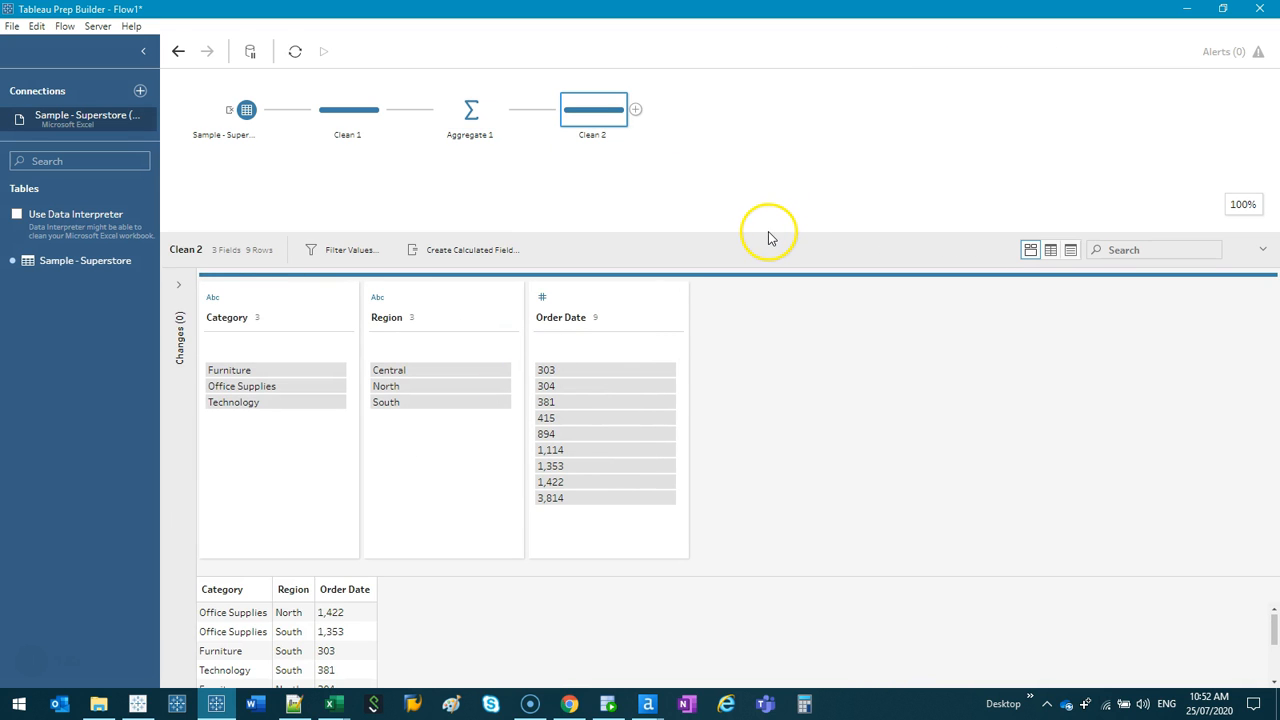
drag(770, 233, 768, 18)
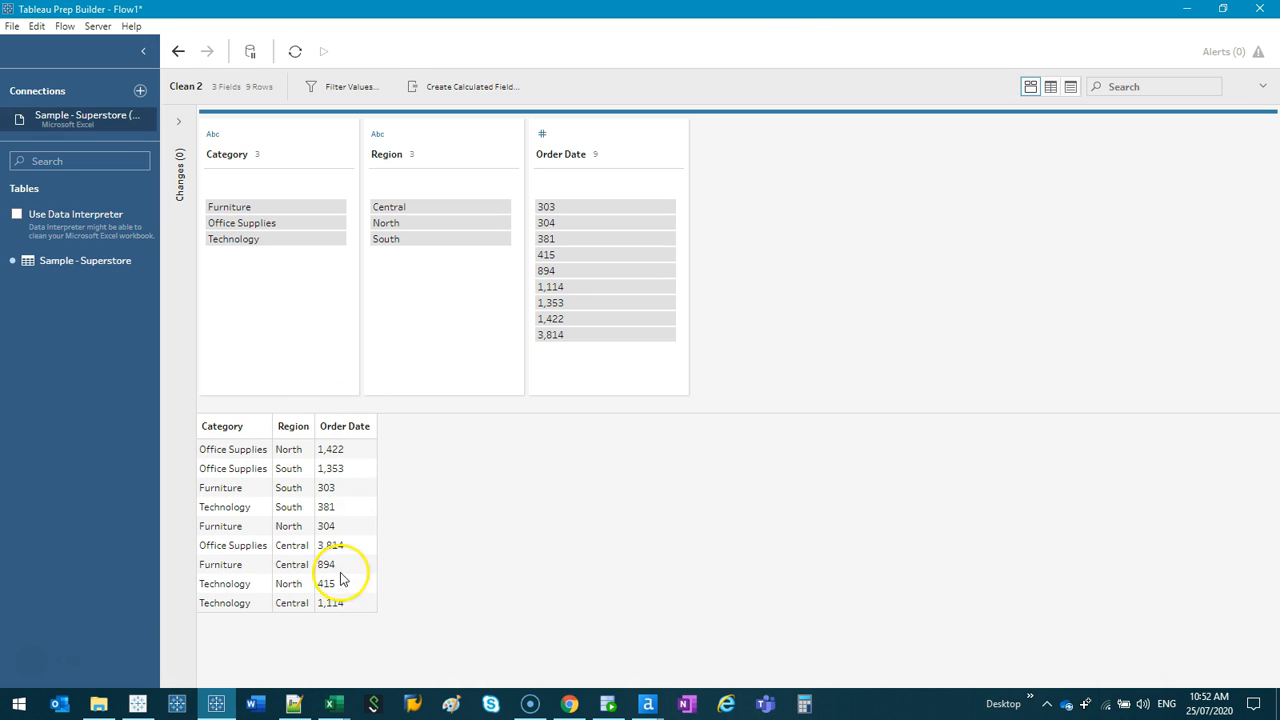
drag(736, 73, 734, 337)
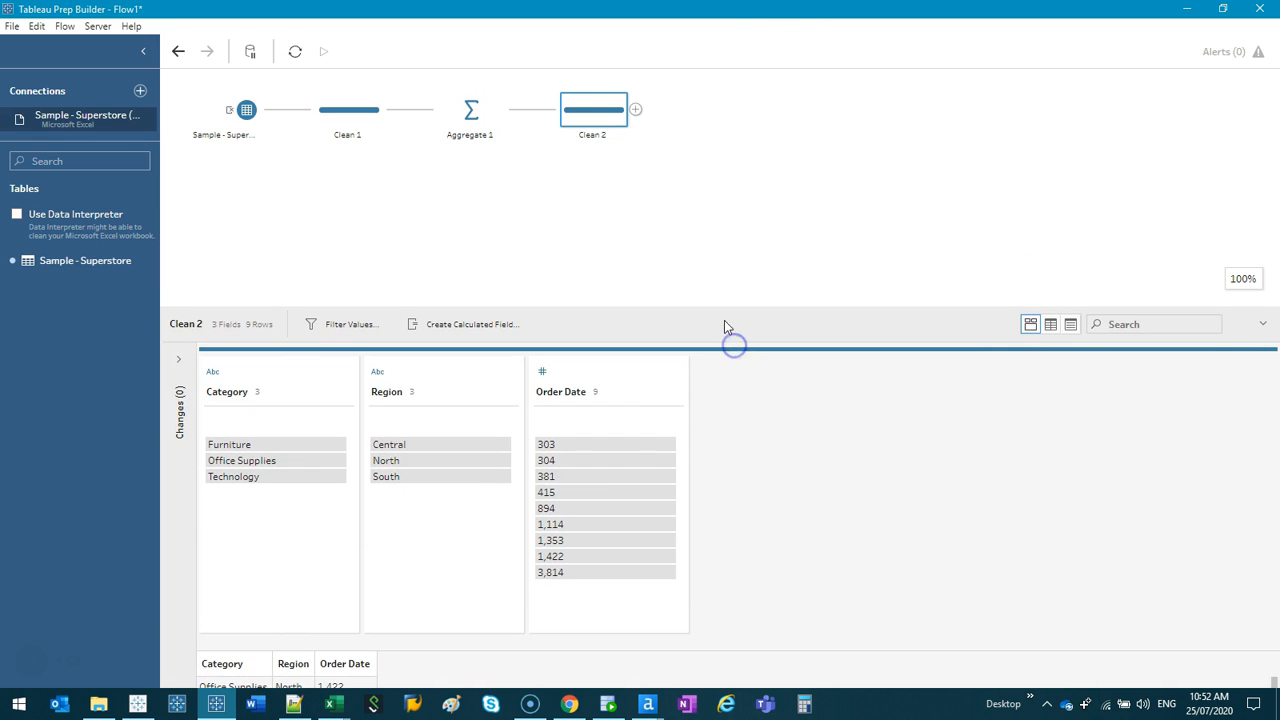
click(549, 240)
- Switch back to the Superstore workbook in Excel and delete the columns from Days to Ship (Actual) through Profit Ratio
mouse_move(334, 700)
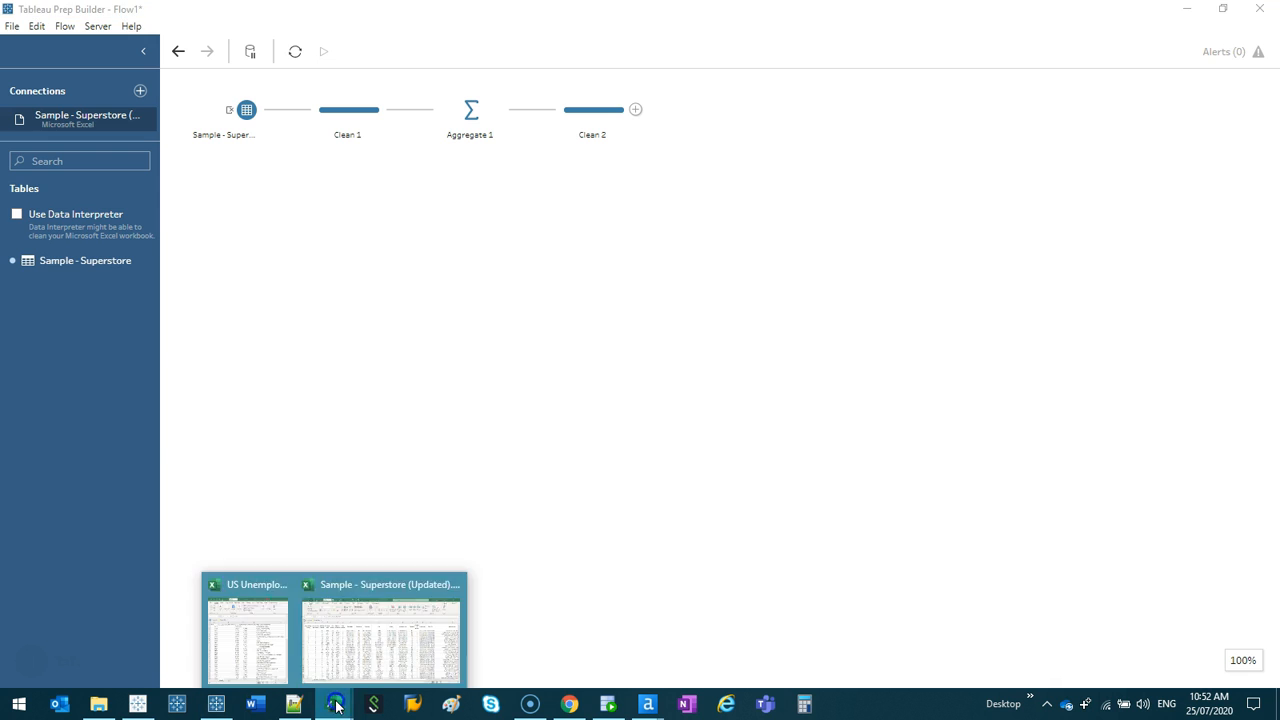
click(398, 648)
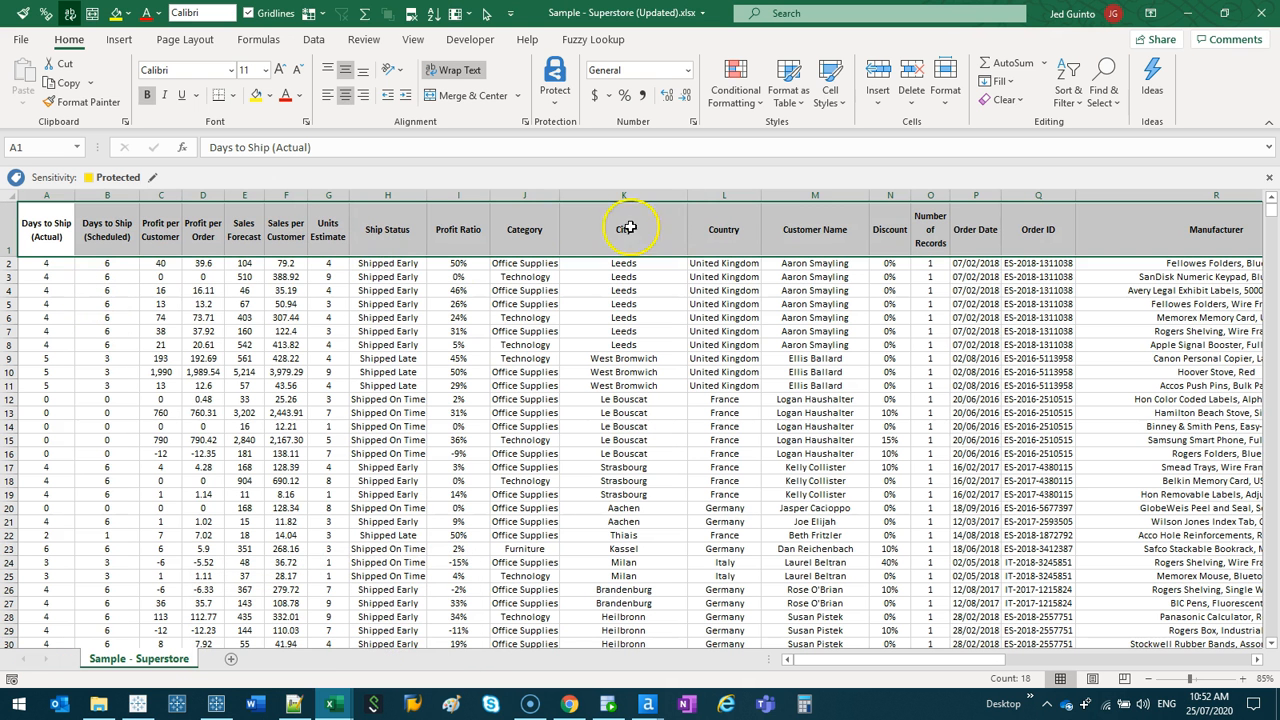
click(467, 219)
key(ctrl+shift+Left)
key(ctrl+shift+Down)
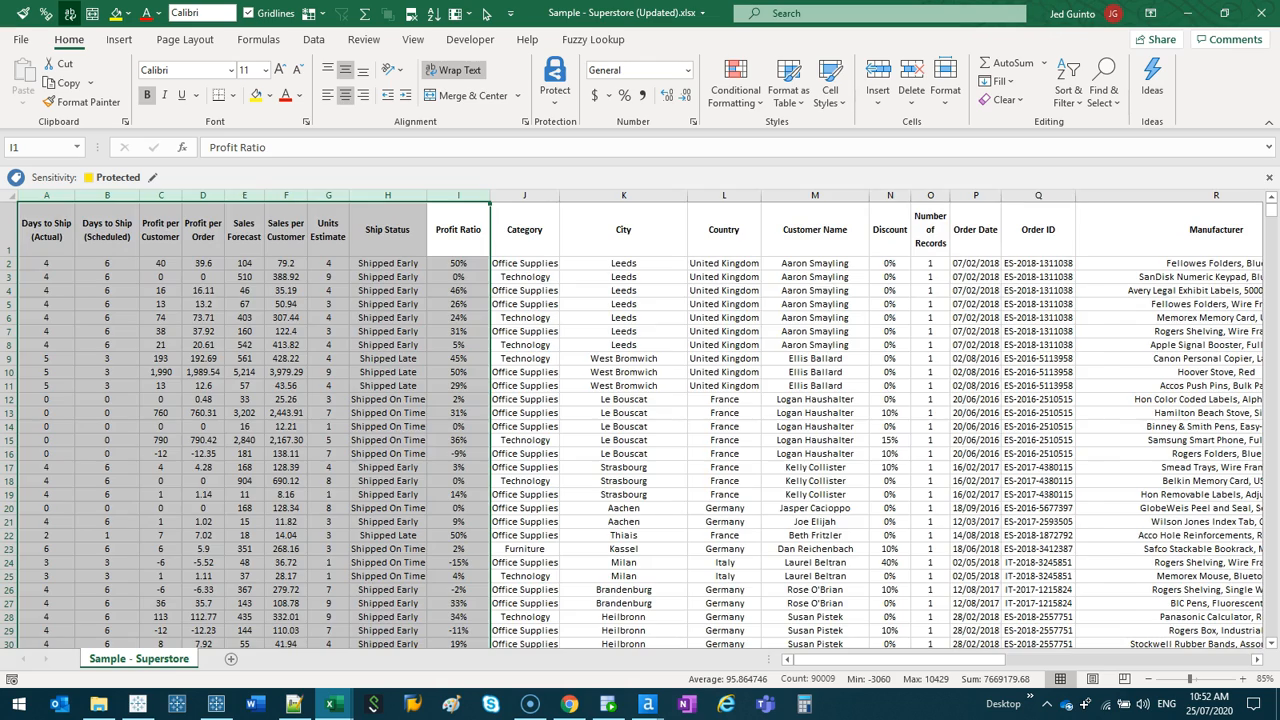
key(ctrl+minus)
- Delete the columns from City through Number of Records in the Sample - Superstore sheet
key(Left)
key(Left)
key(Left)
key(Left)
key(Left)
key(Left)
key(Left)
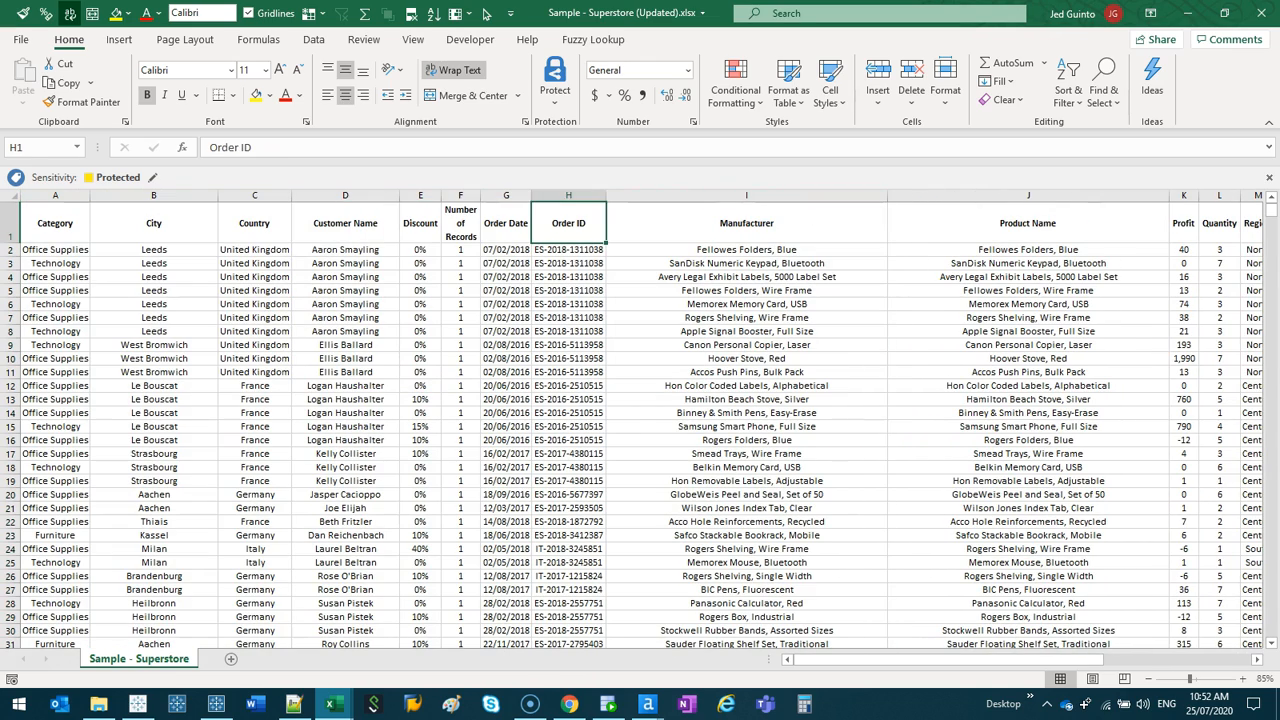
key(shift+Right)
key(shift+Right)
key(shift+Right)
key(shift+Right)
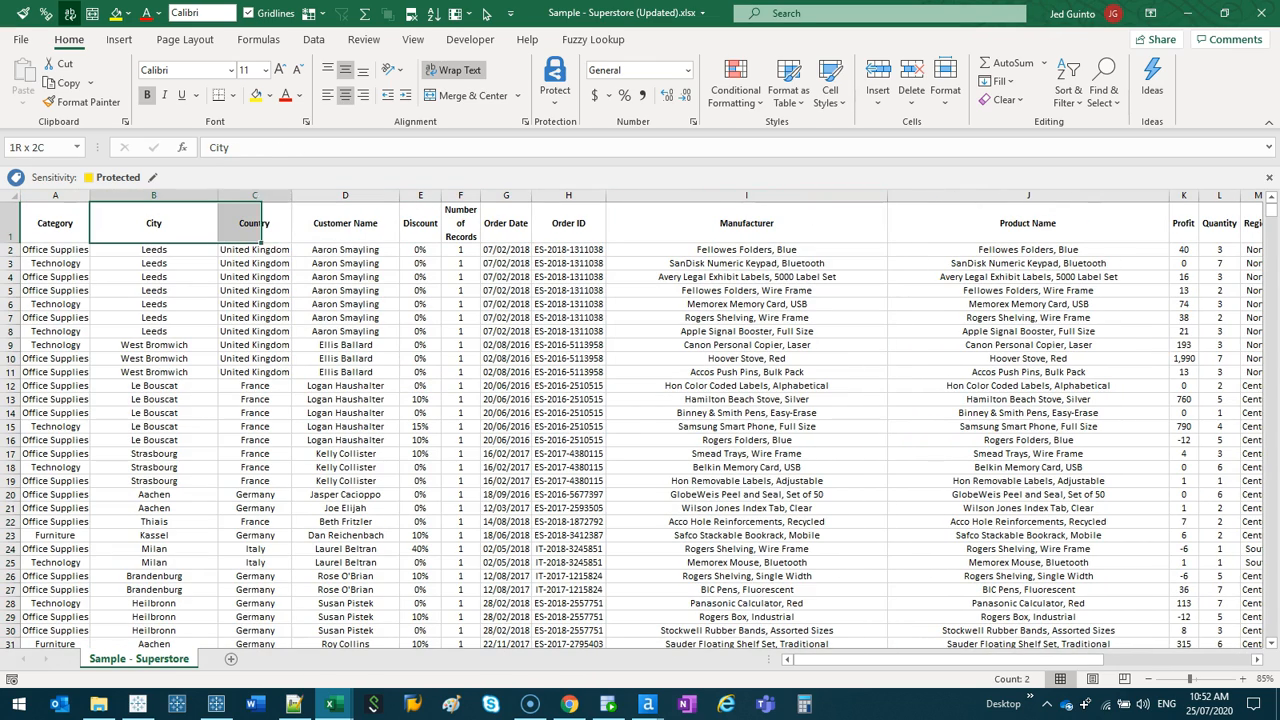
key(ctrl+shift+Down)
key(ctrl+minus)
- Delete the columns from Order ID through Quantity, keeping Region beside Order Date
key(Right)
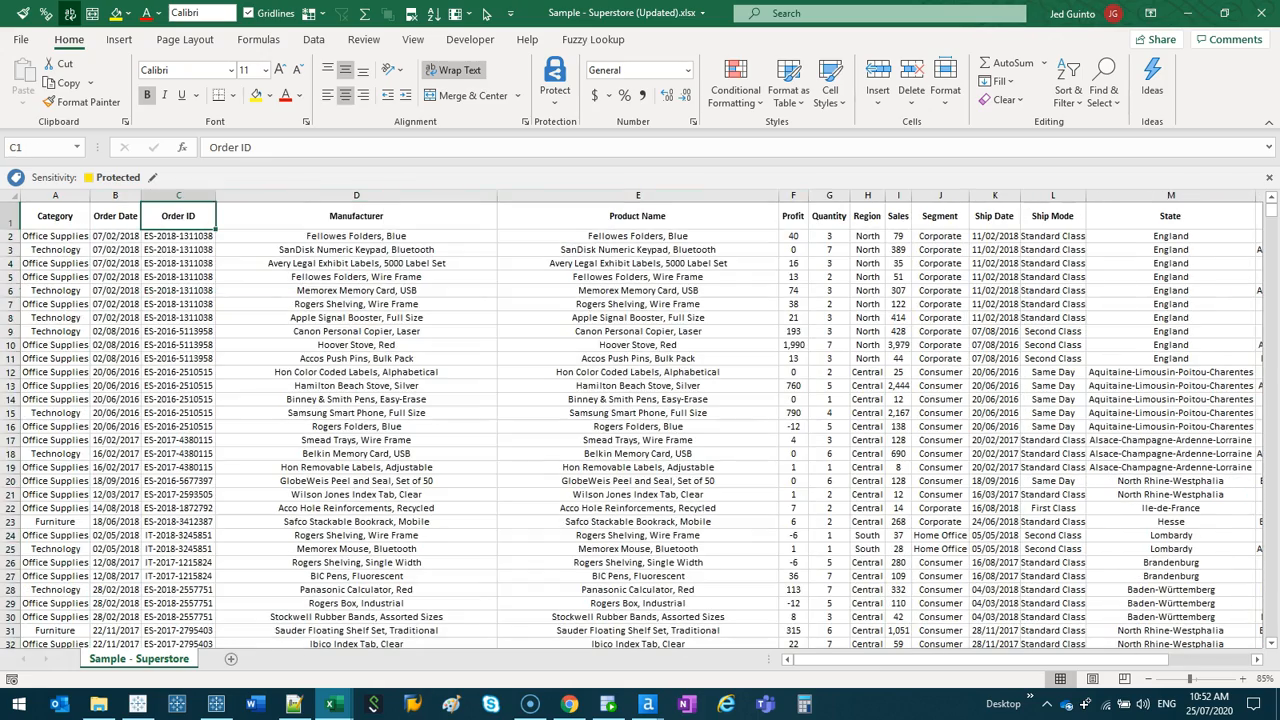
key(shift+Right)
key(shift+Right)
key(shift+Right)
key(shift+Right)
key(shift+Right)
key(shift+Left)
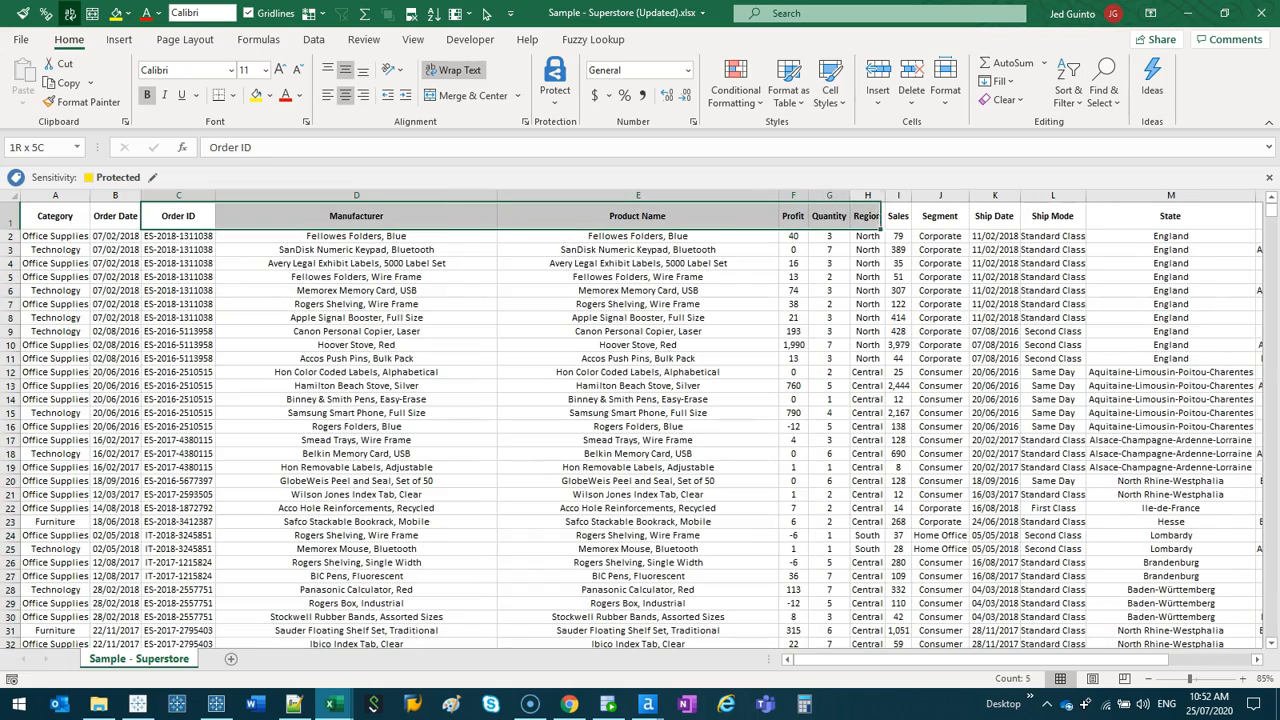
key(ctrl+shift+Down)
key(ctrl+minus)
- Move the Sales through Sub-Category columns to a new sheet and return to the Sample - Superstore sheet
key(Right)
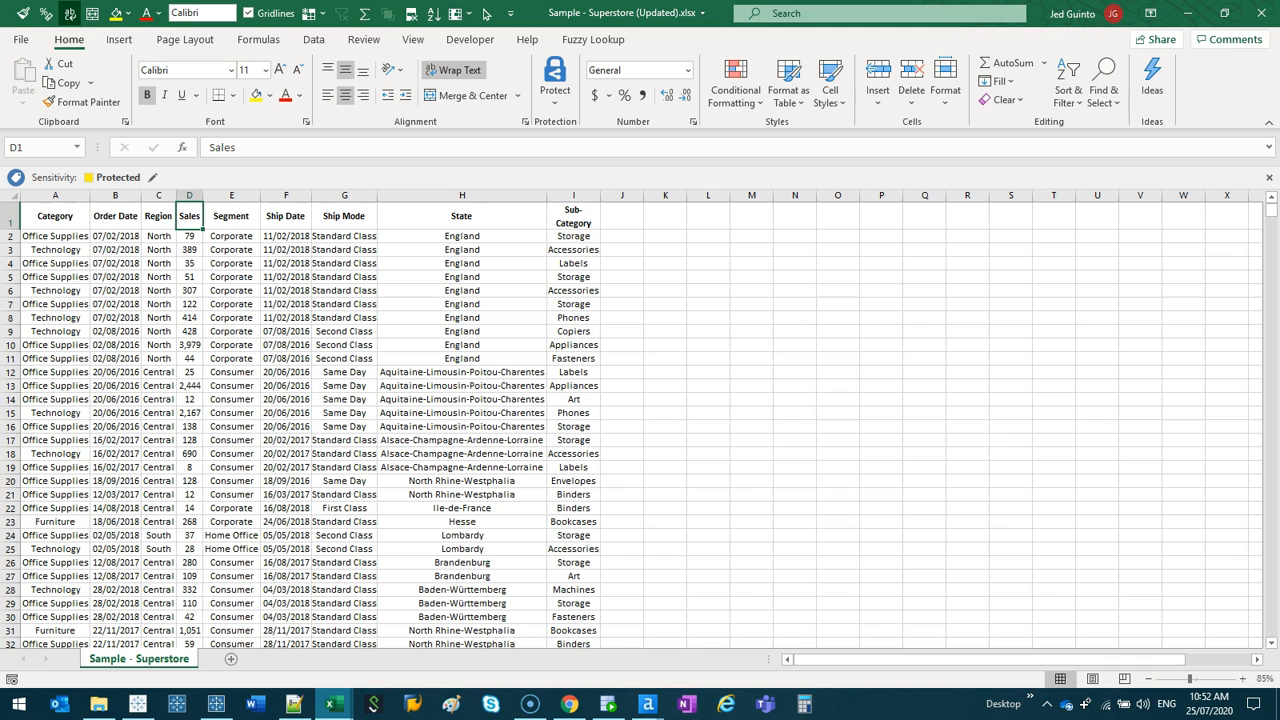
drag(189, 195, 588, 195)
key(ctrl+c)
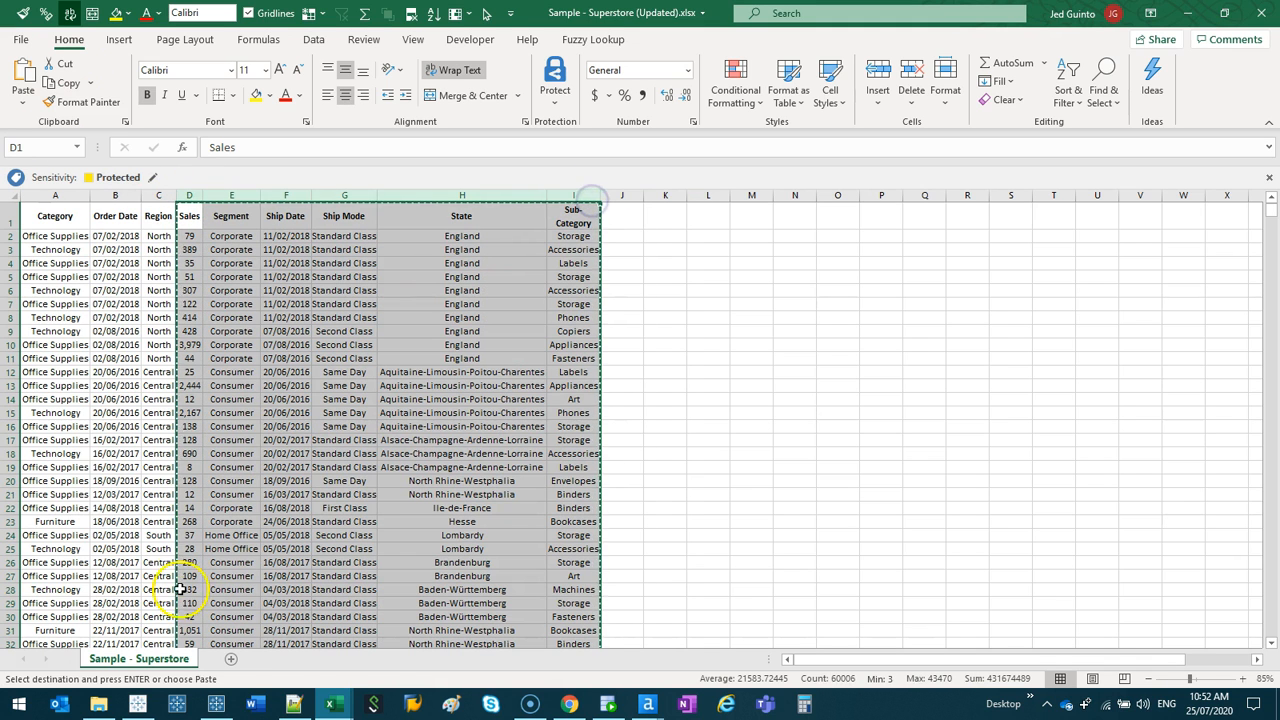
click(231, 659)
key(Return)
click(139, 659)
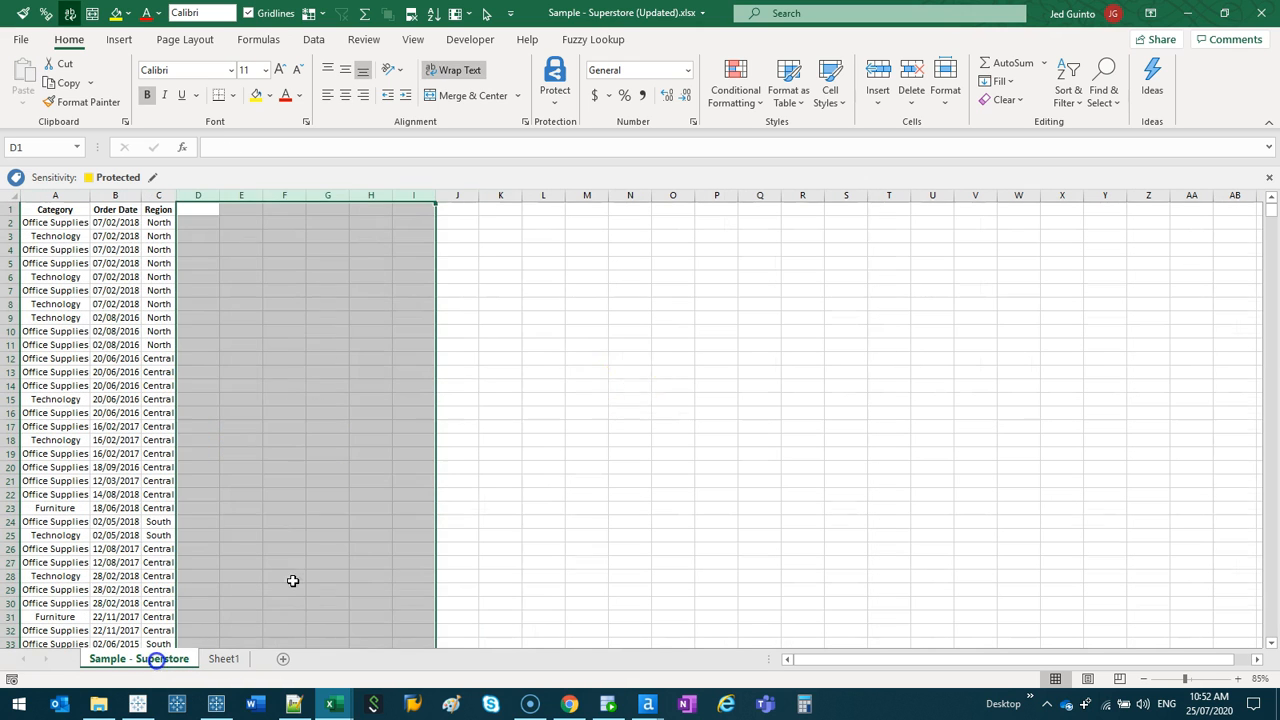
- Try to save the edited Superstore workbook and dismiss the save messages without opening the temporary file
click(457, 387)
key(ctrl+s)
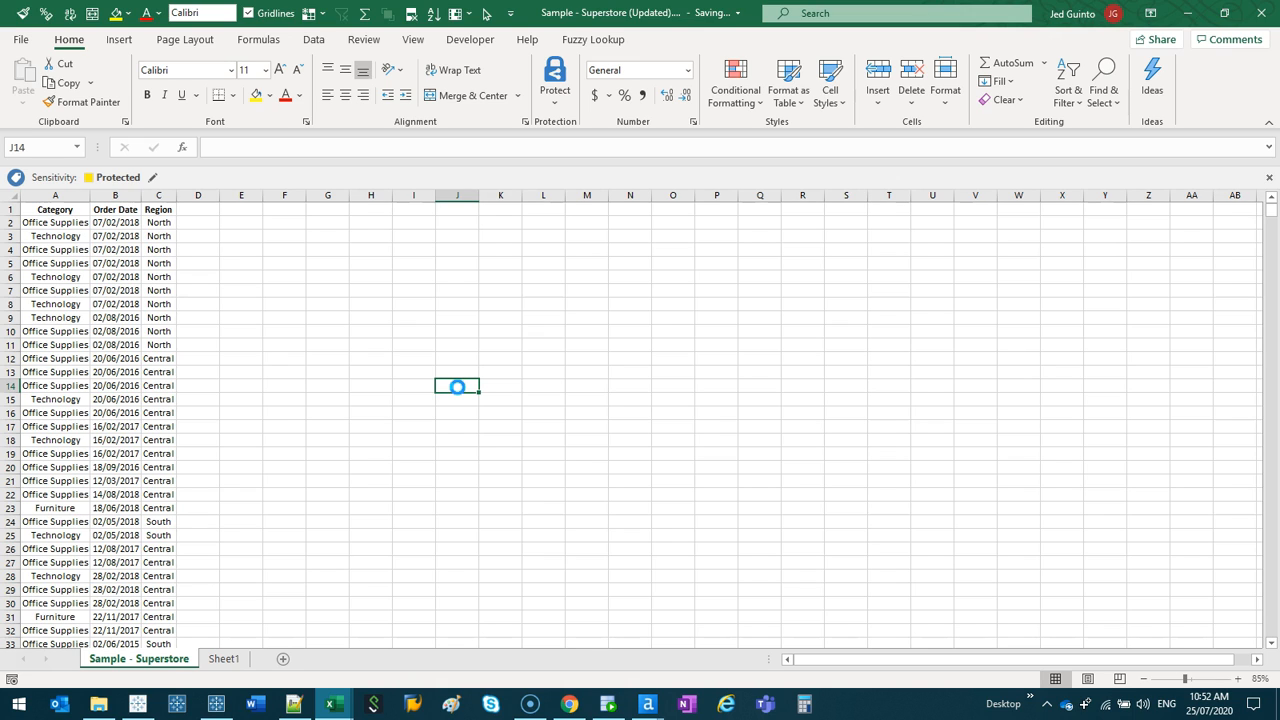
click(459, 381)
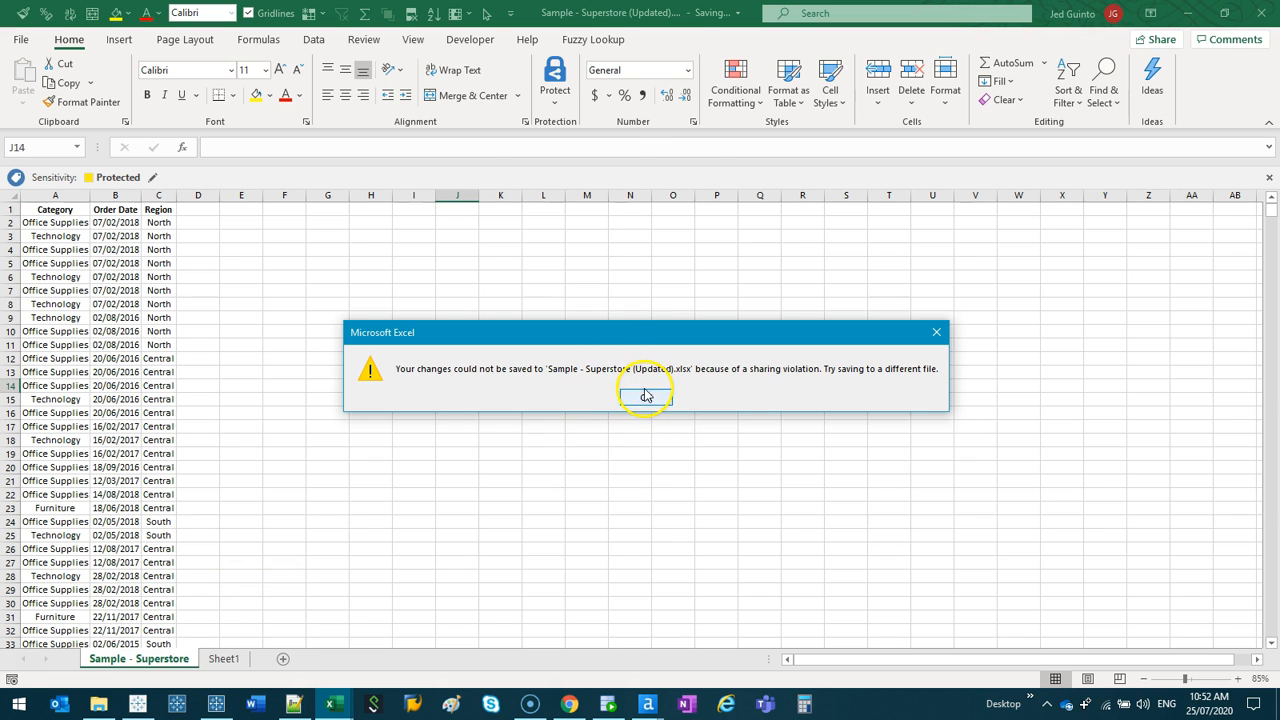
click(660, 404)
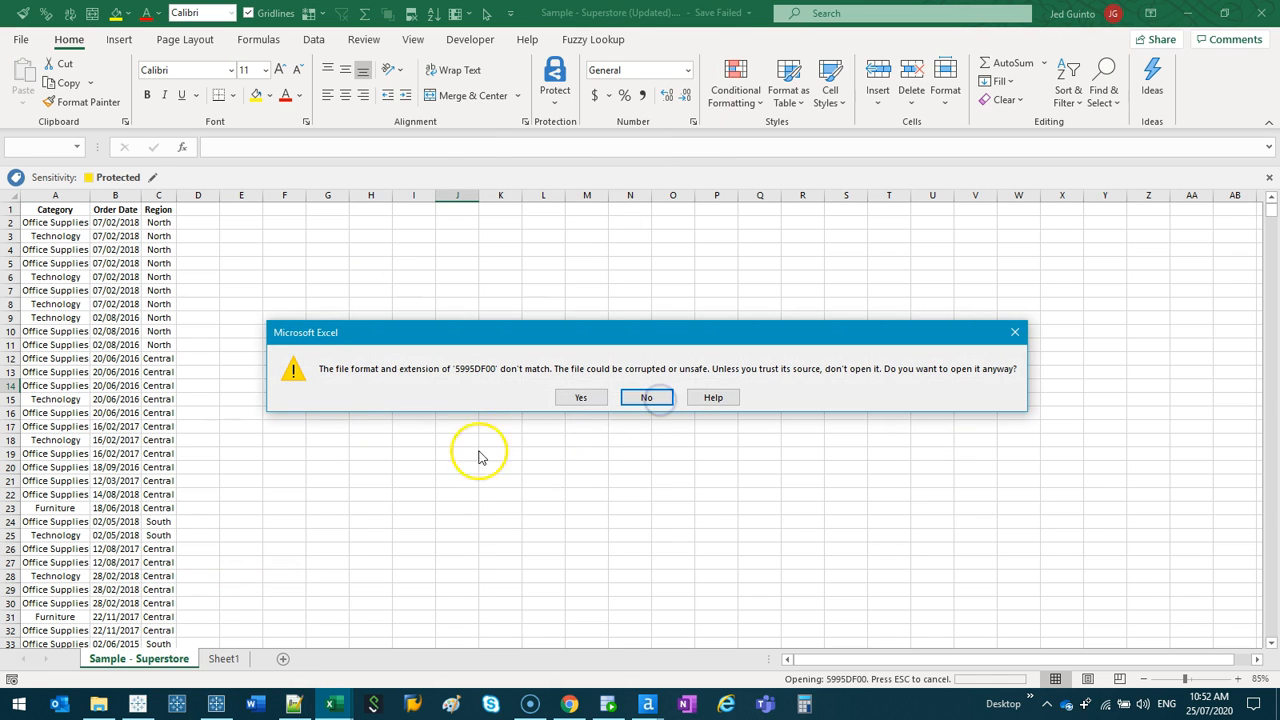
click(1017, 334)
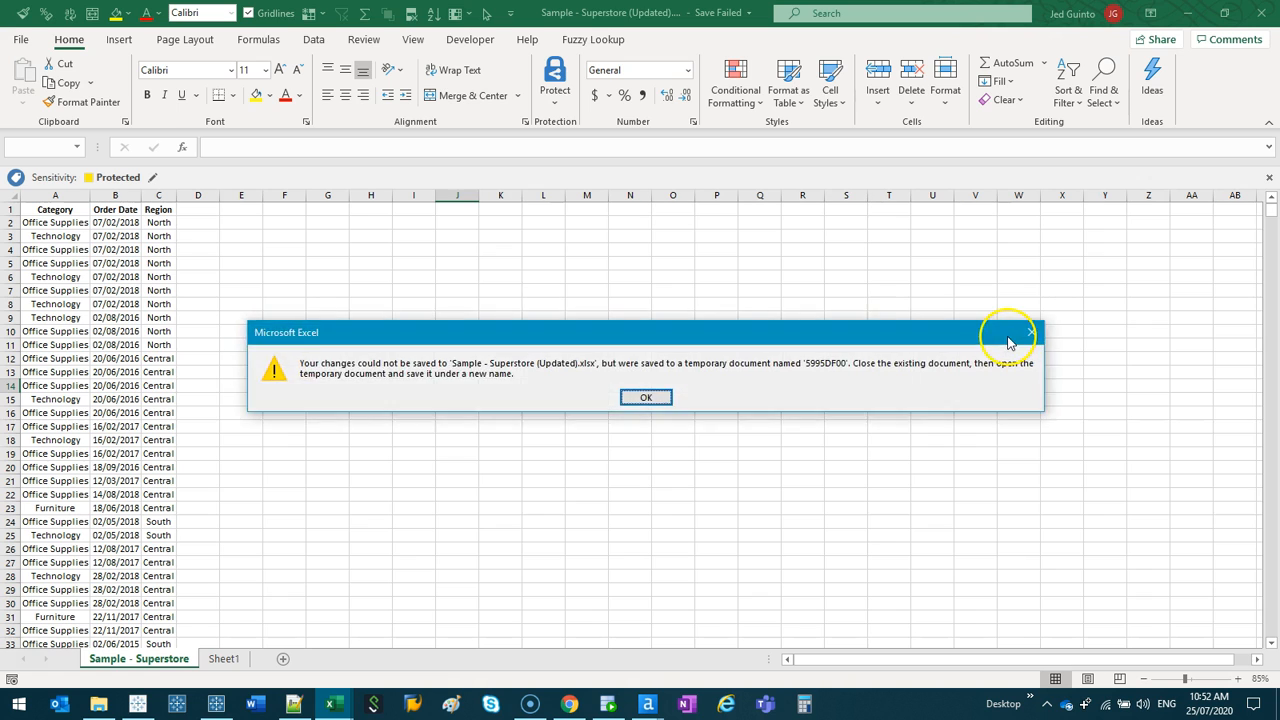
click(1012, 334)
click(339, 429)
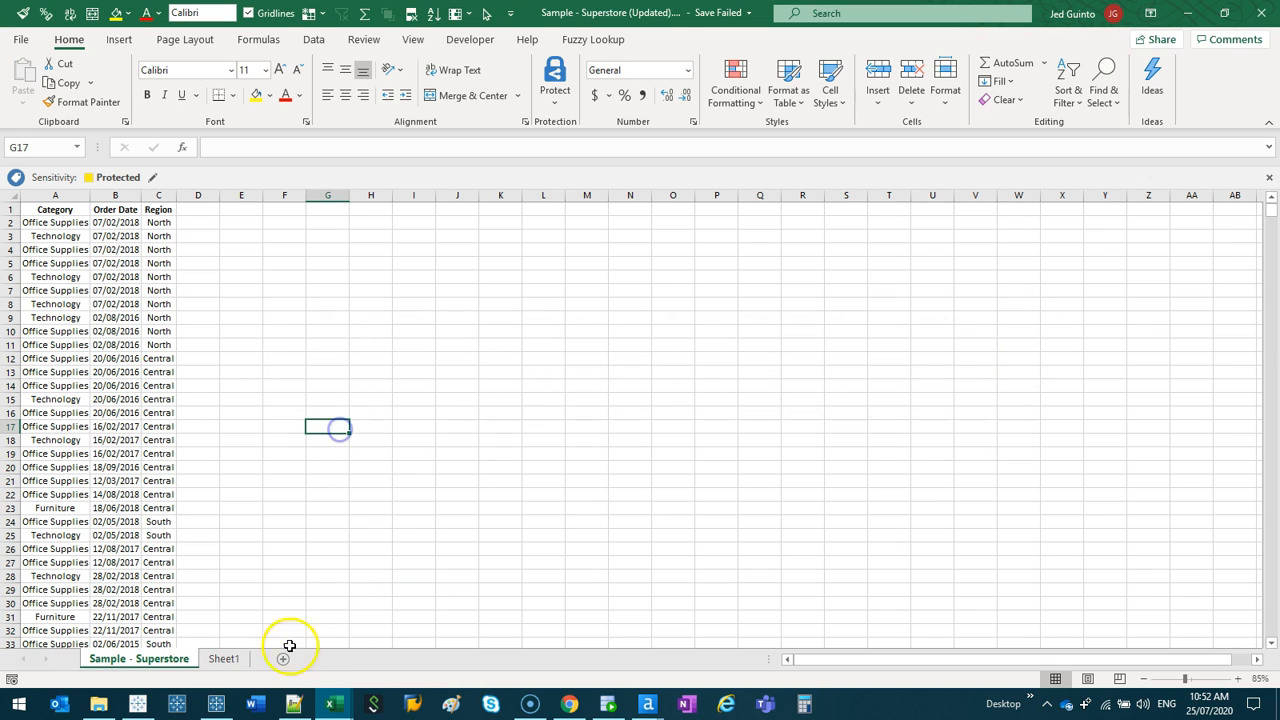
- Switch to Tableau Prep Builder and bring up the saved Test flow in a maximized window
click(213, 712)
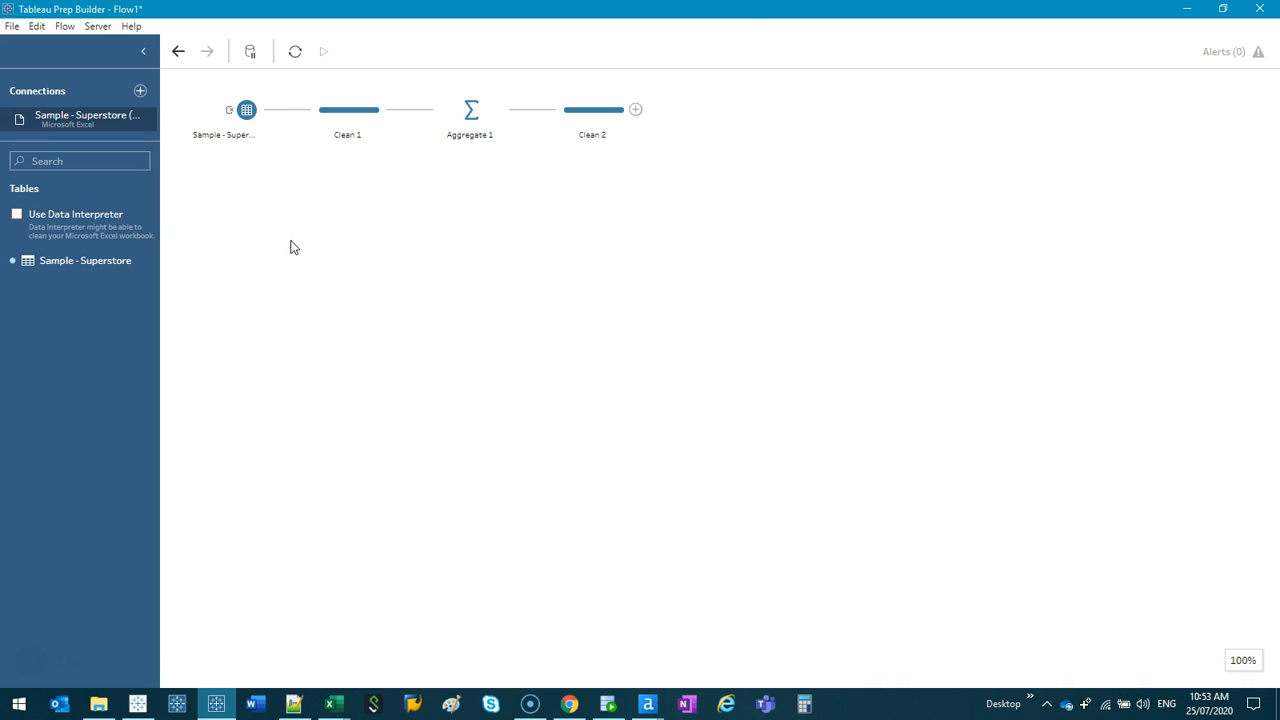
click(216, 703)
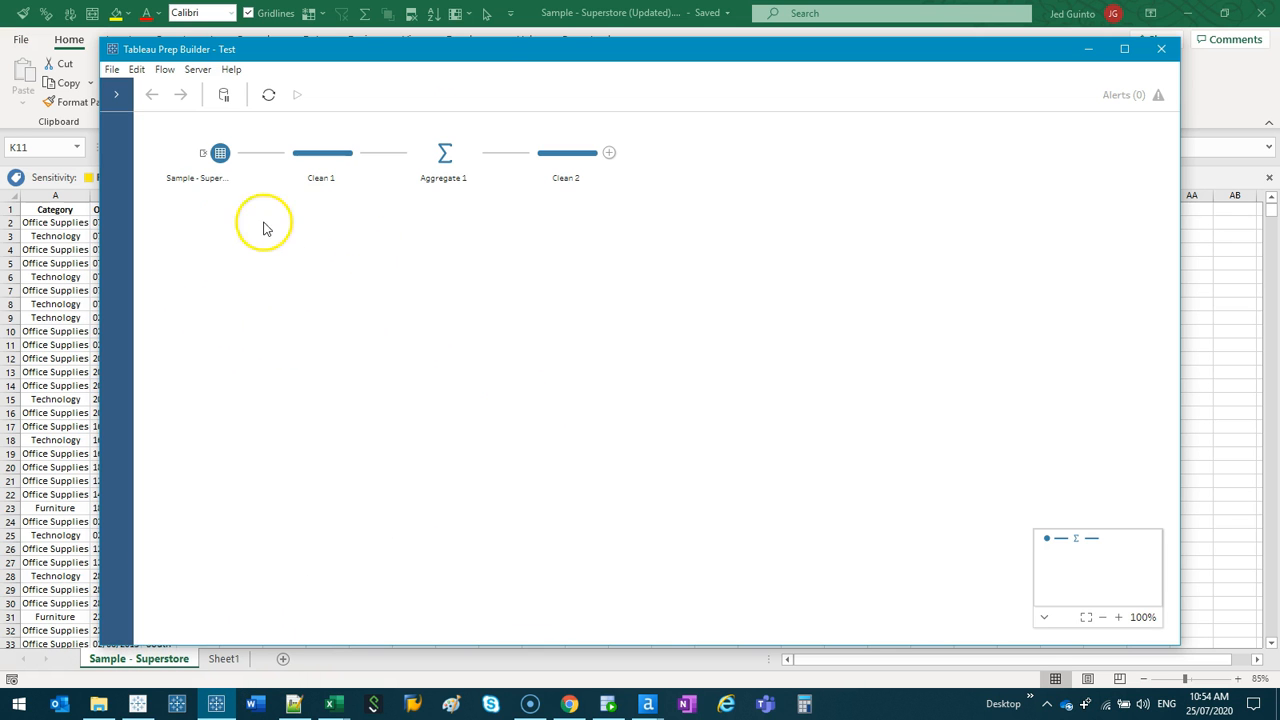
drag(532, 50, 711, 185)
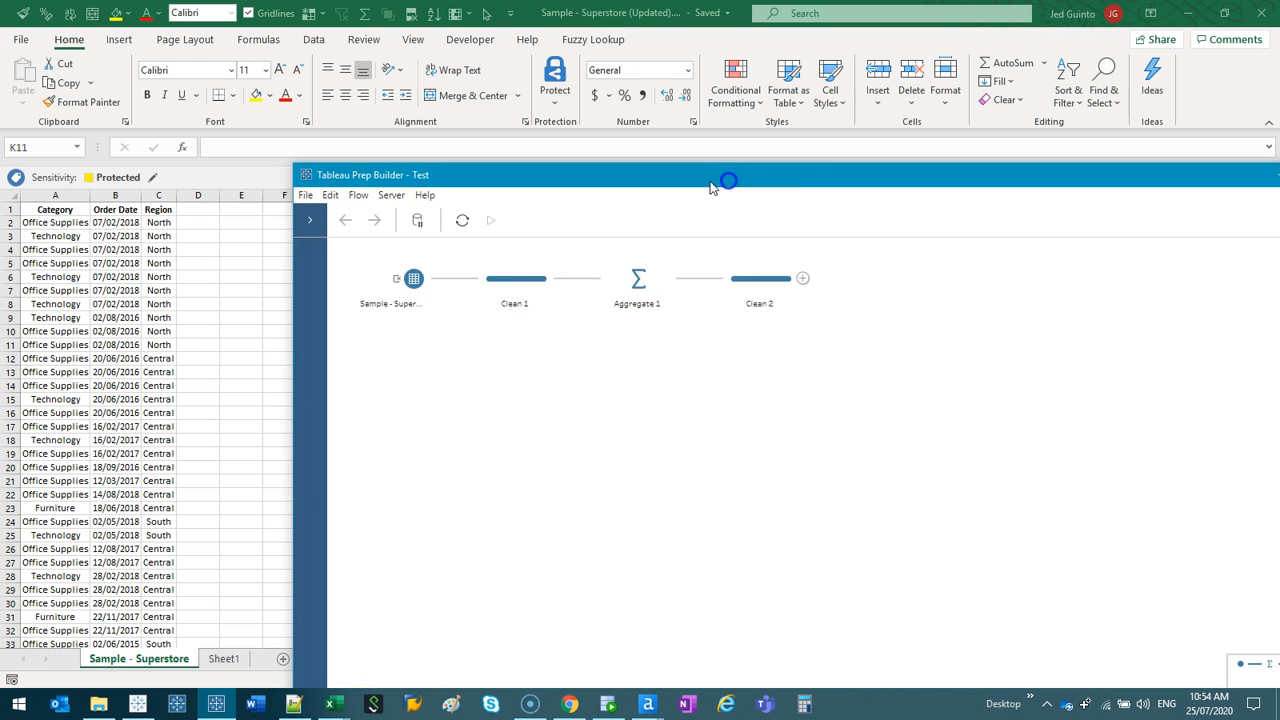
double_click(811, 180)
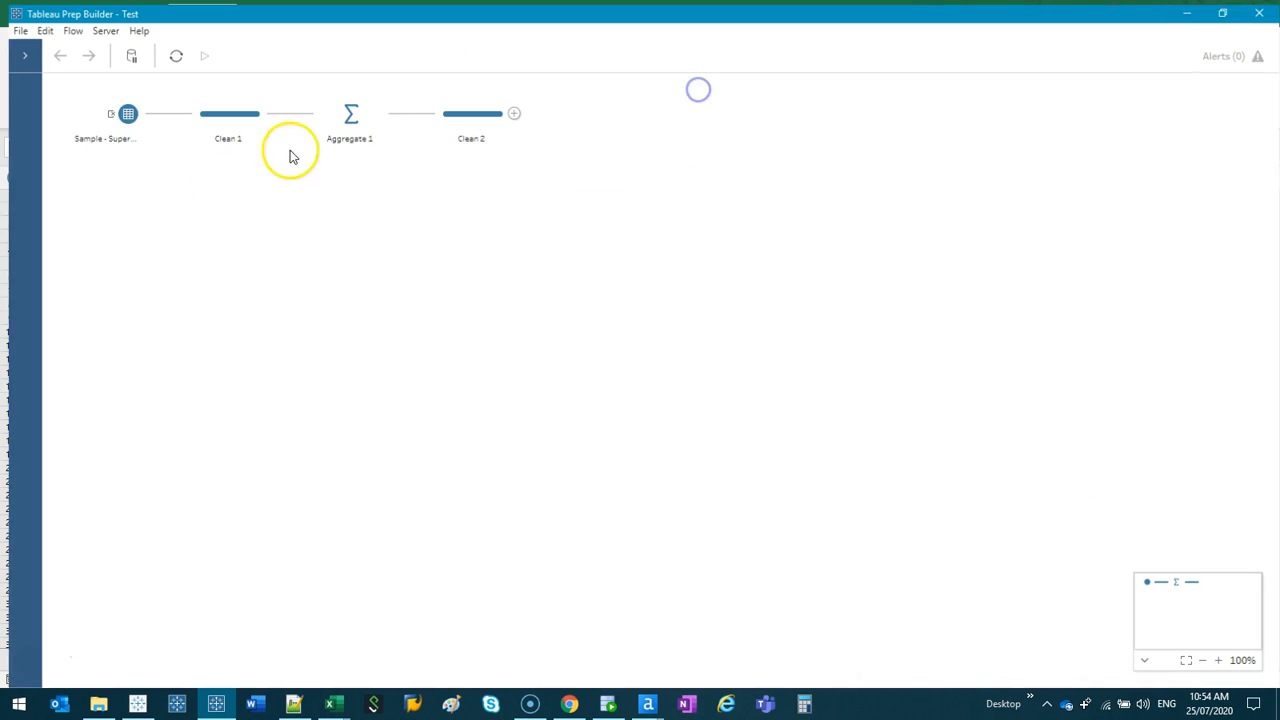
- Examine the fields of the Sample - Superstore input in the Test flow, then close the flow window
click(120, 115)
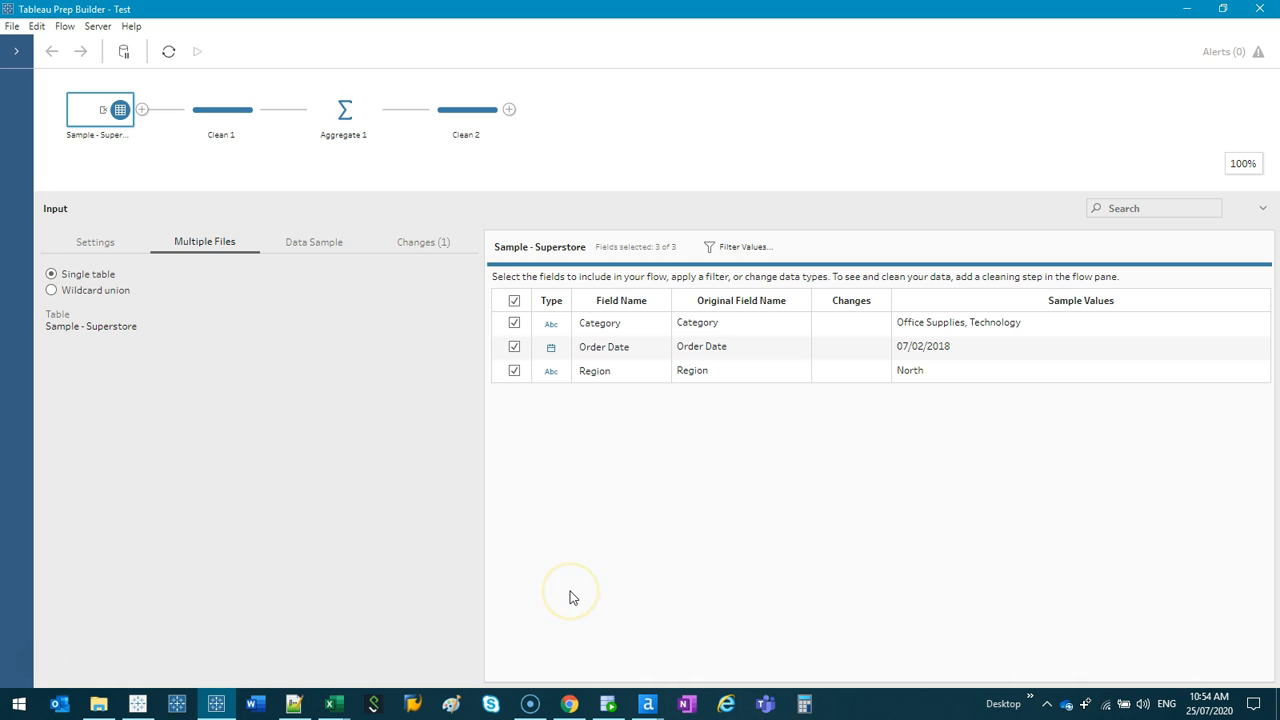
drag(184, 158, 581, 174)
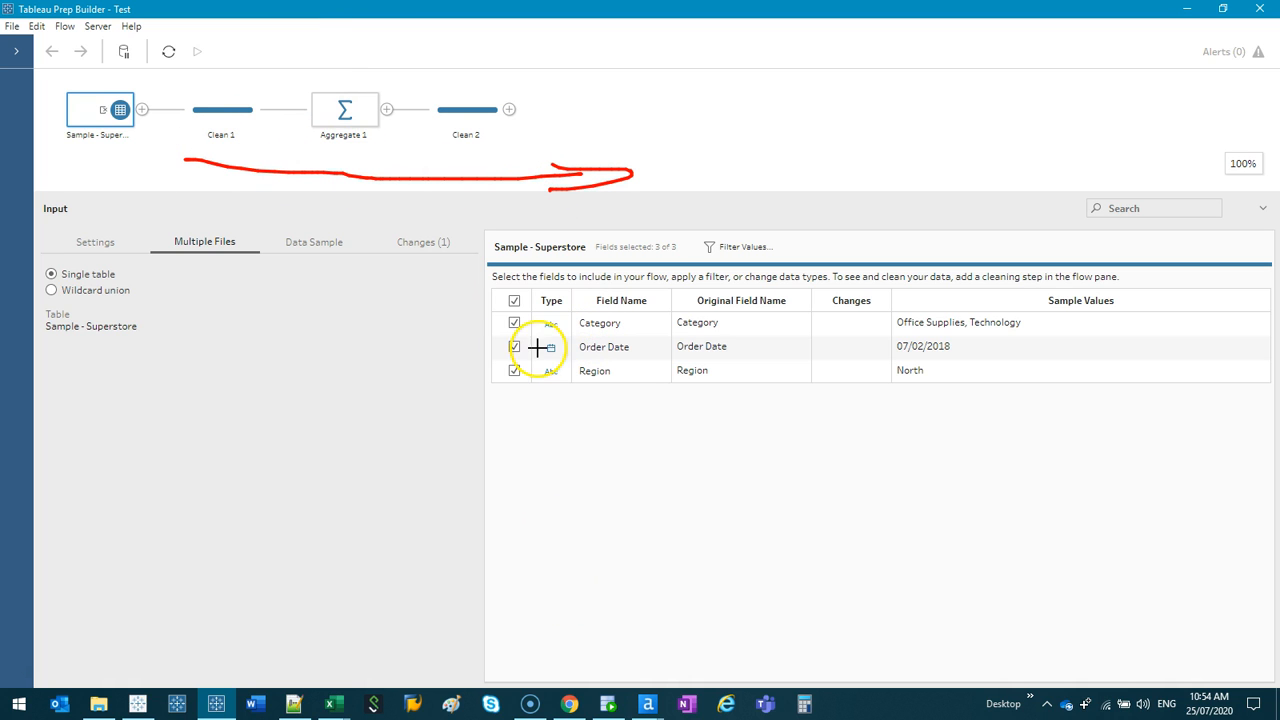
drag(573, 331, 641, 332)
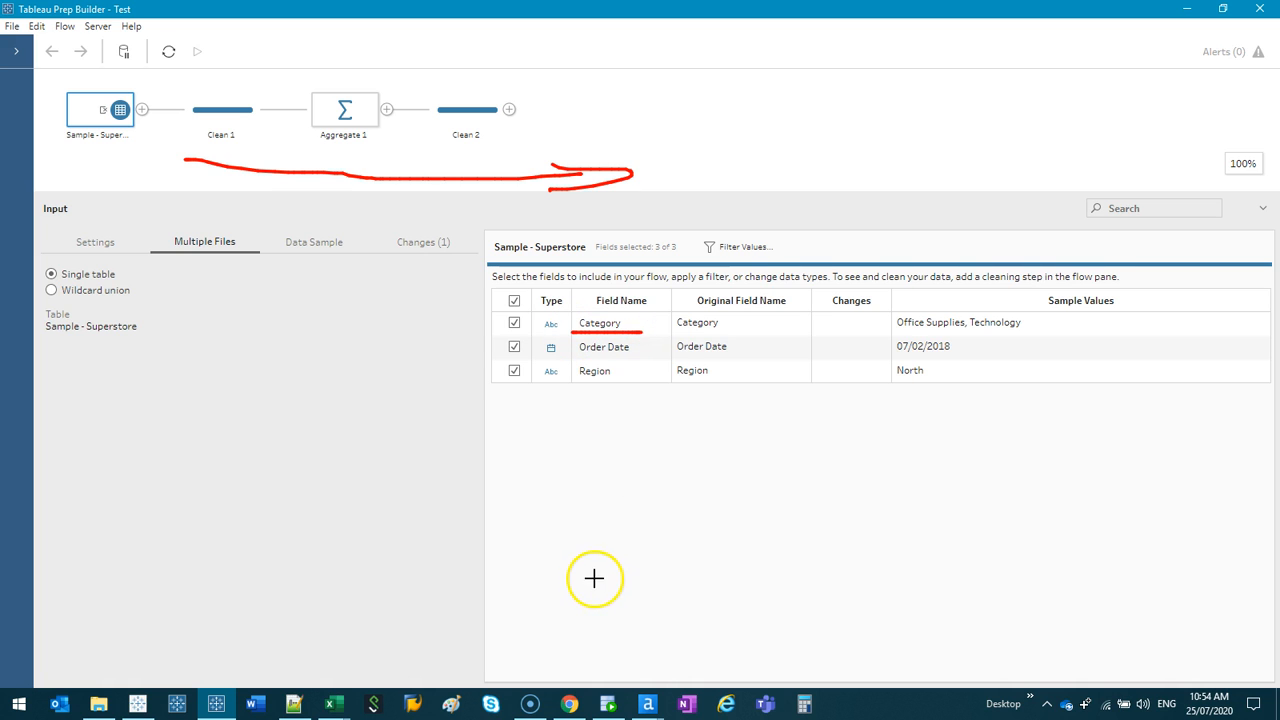
key(Escape)
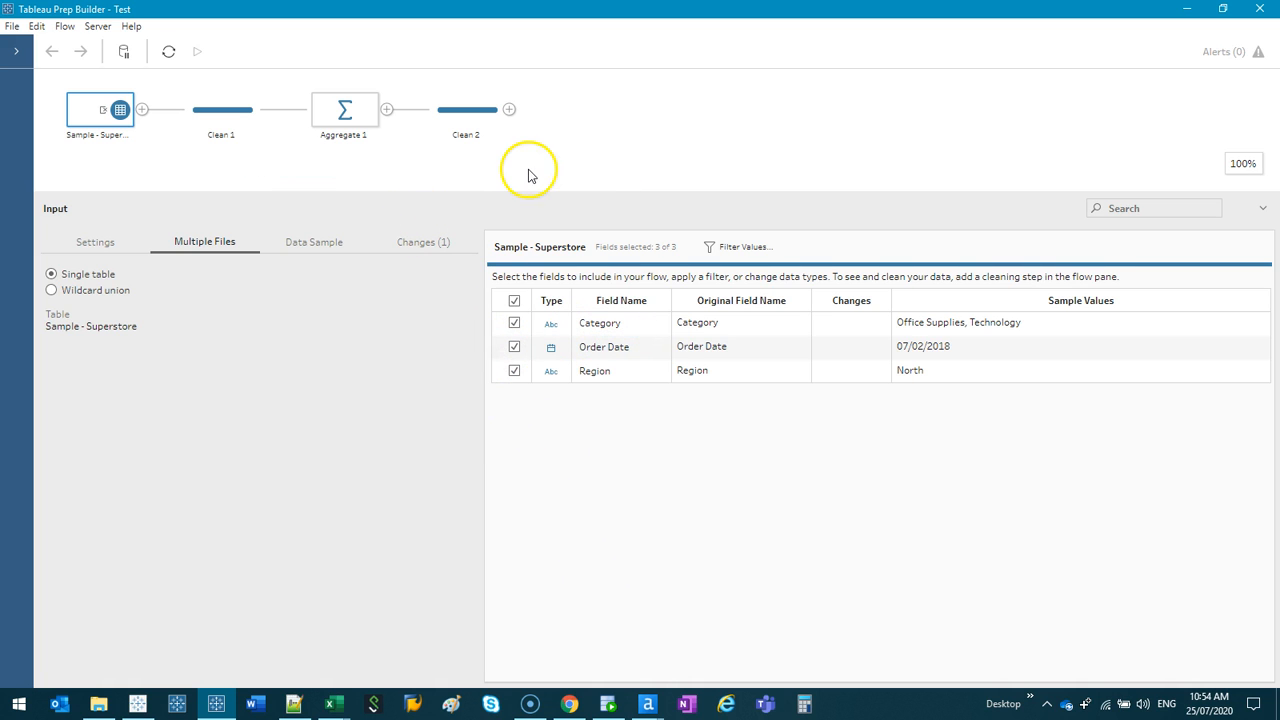
click(643, 149)
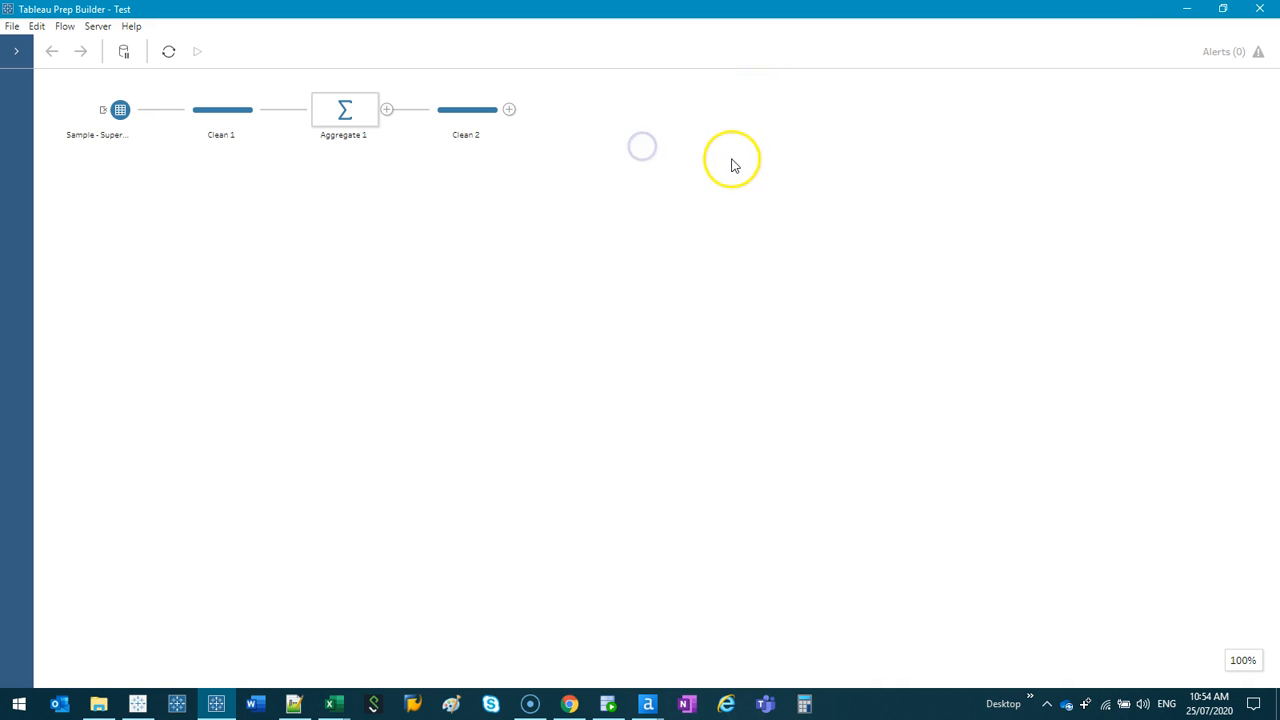
click(1260, 9)
- Rename the Category header to Type and the Order Date header to Date in the Sample - Superstore sheet
click(86, 262)
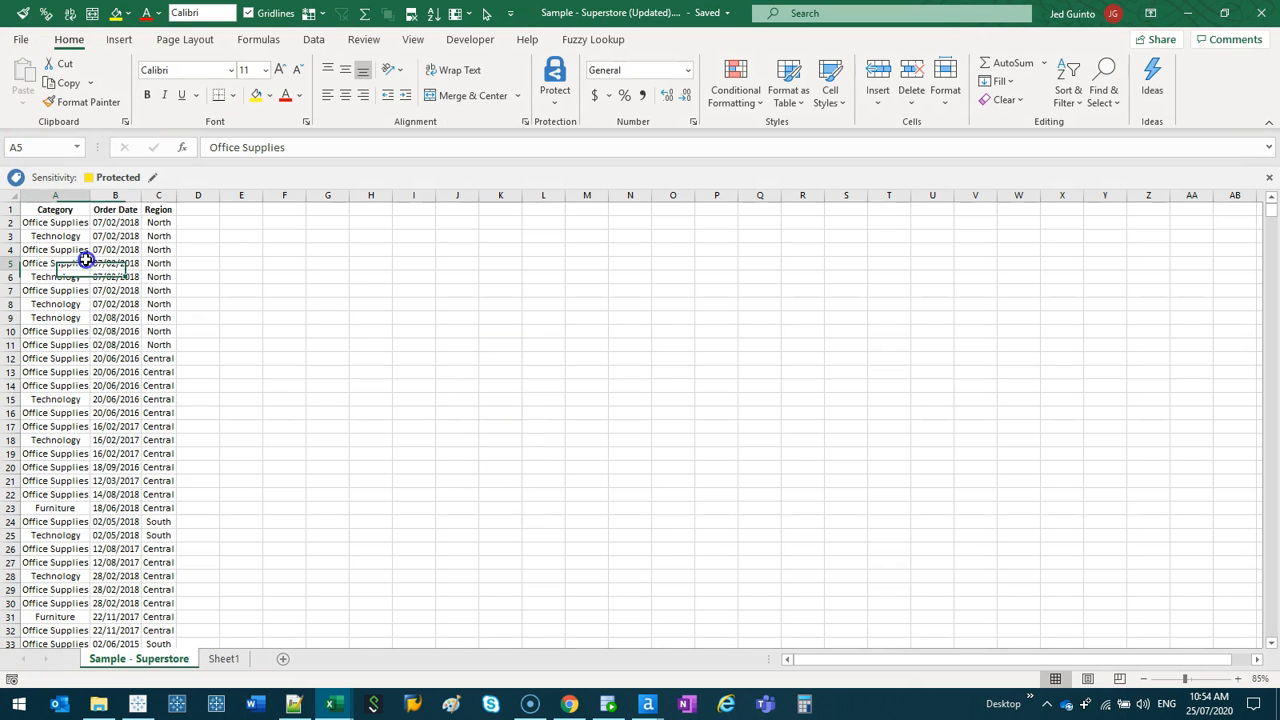
drag(89, 197, 106, 203)
scroll(30, 285, up, 3)
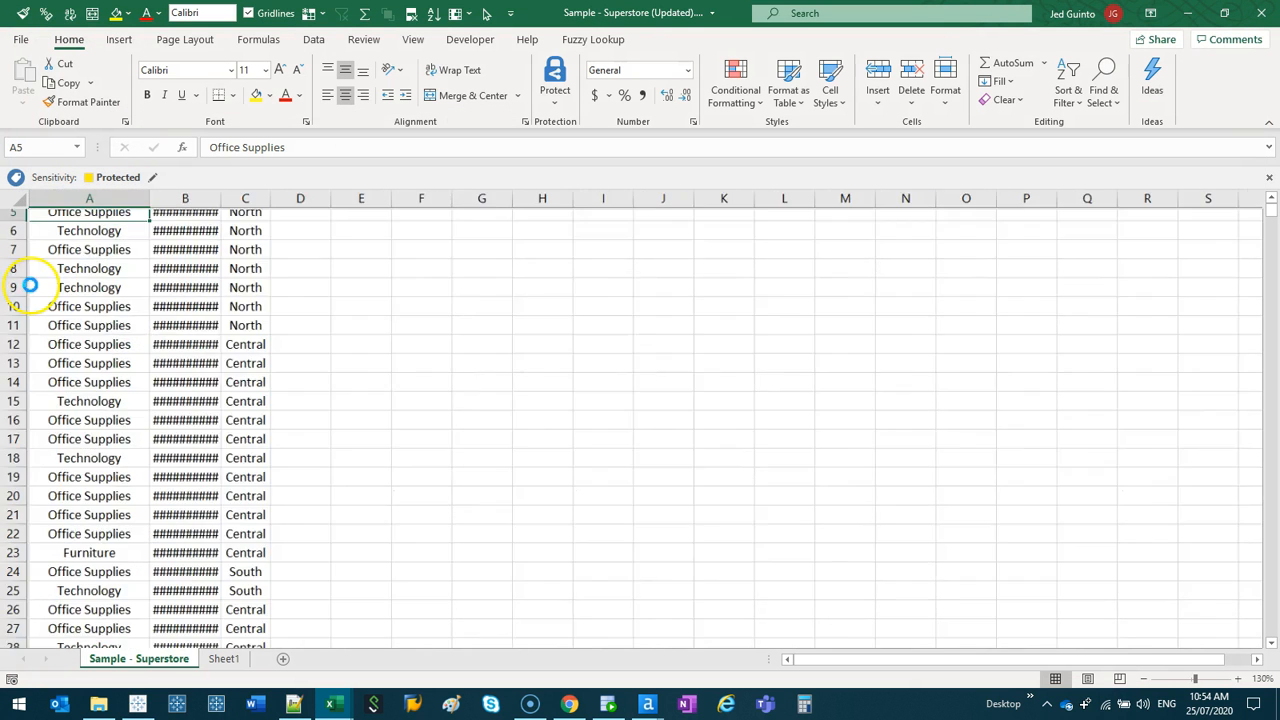
scroll(30, 285, up, 3)
click(179, 229)
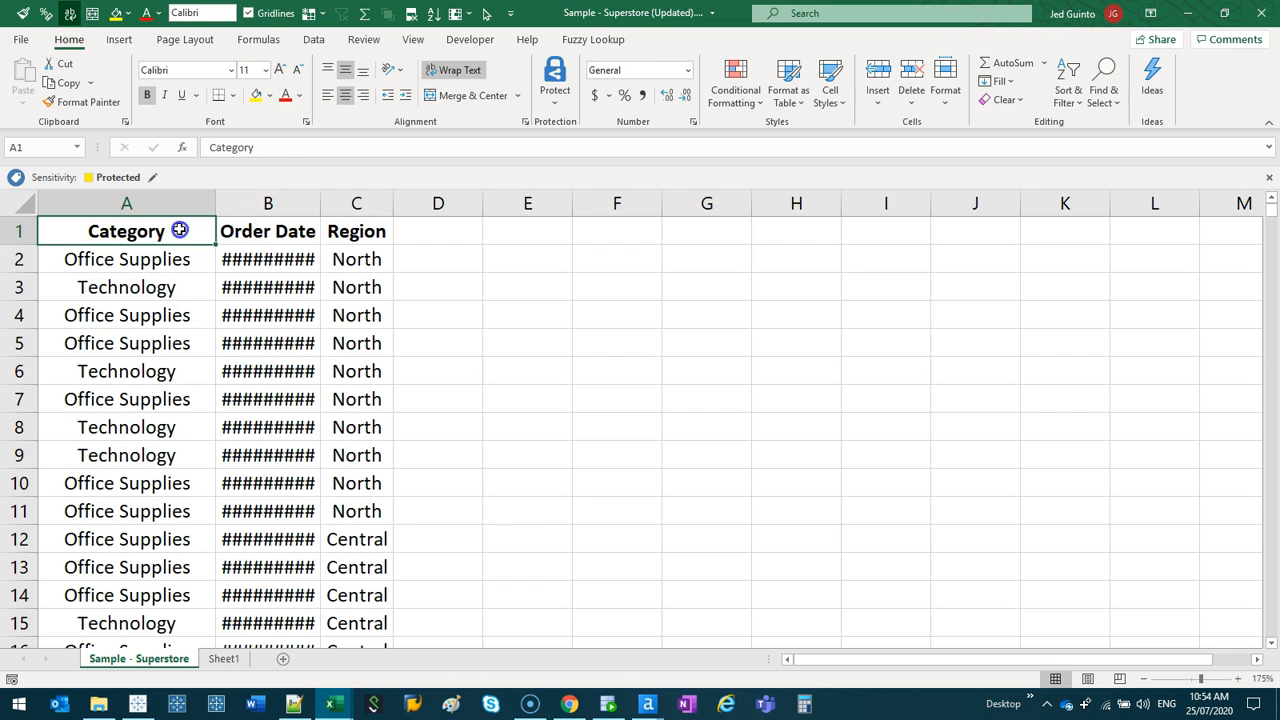
text(S)
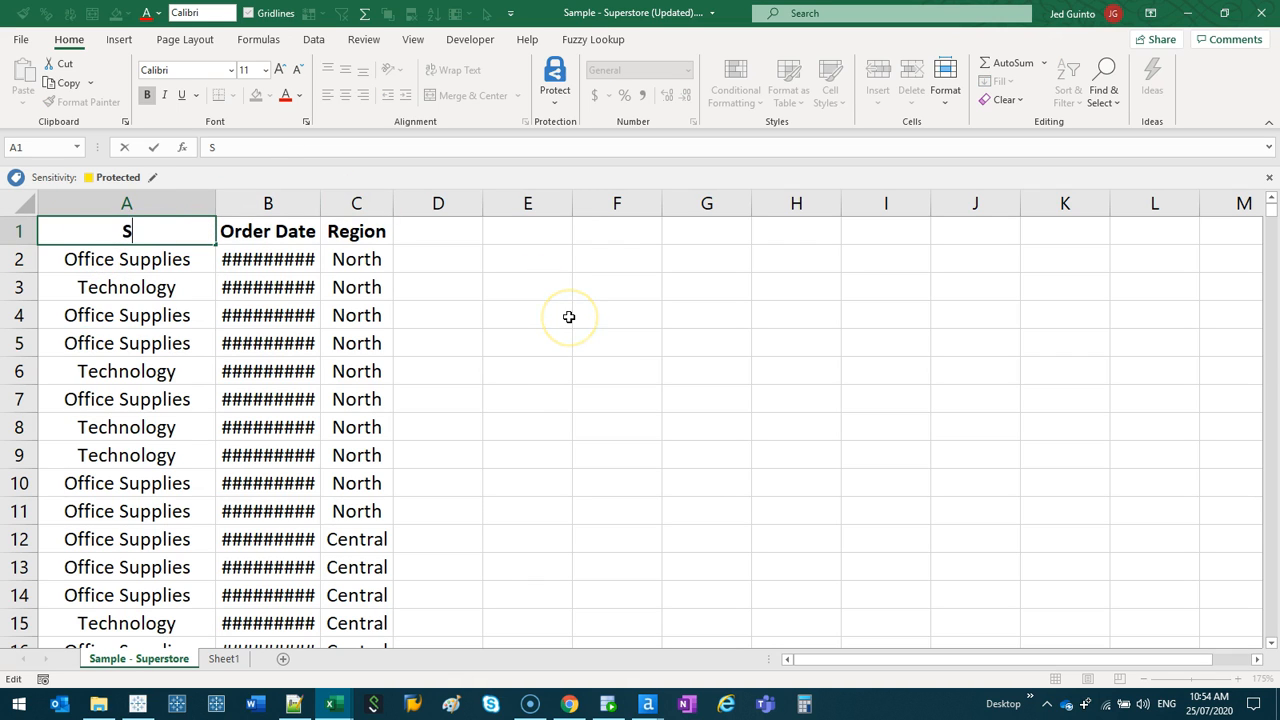
text(Type)
click(277, 233)
text(Date)
- Widen column C and rename its Region header to Direction
click(356, 240)
drag(393, 204, 461, 205)
click(393, 236)
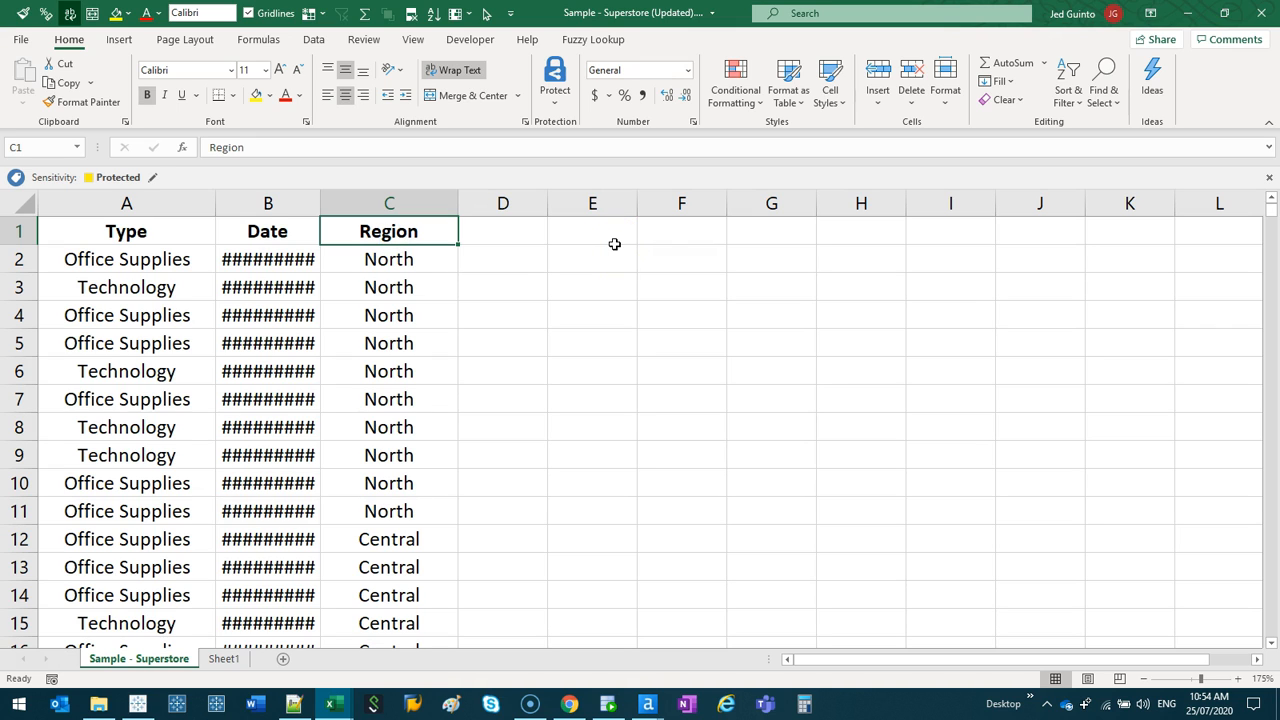
text(Direction)
key(Tab)
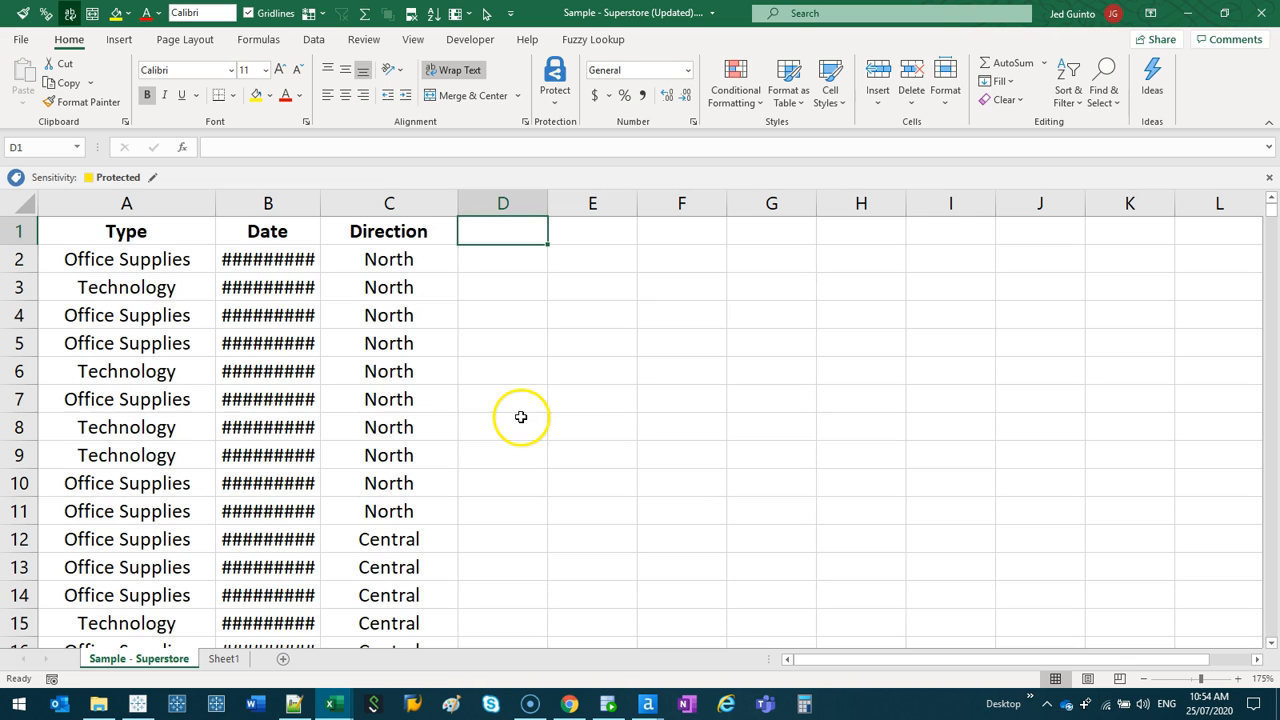
- Copy the Sales and Segment columns from Sheet1 into the Sample - Superstore sheet, starting at column D
click(224, 658)
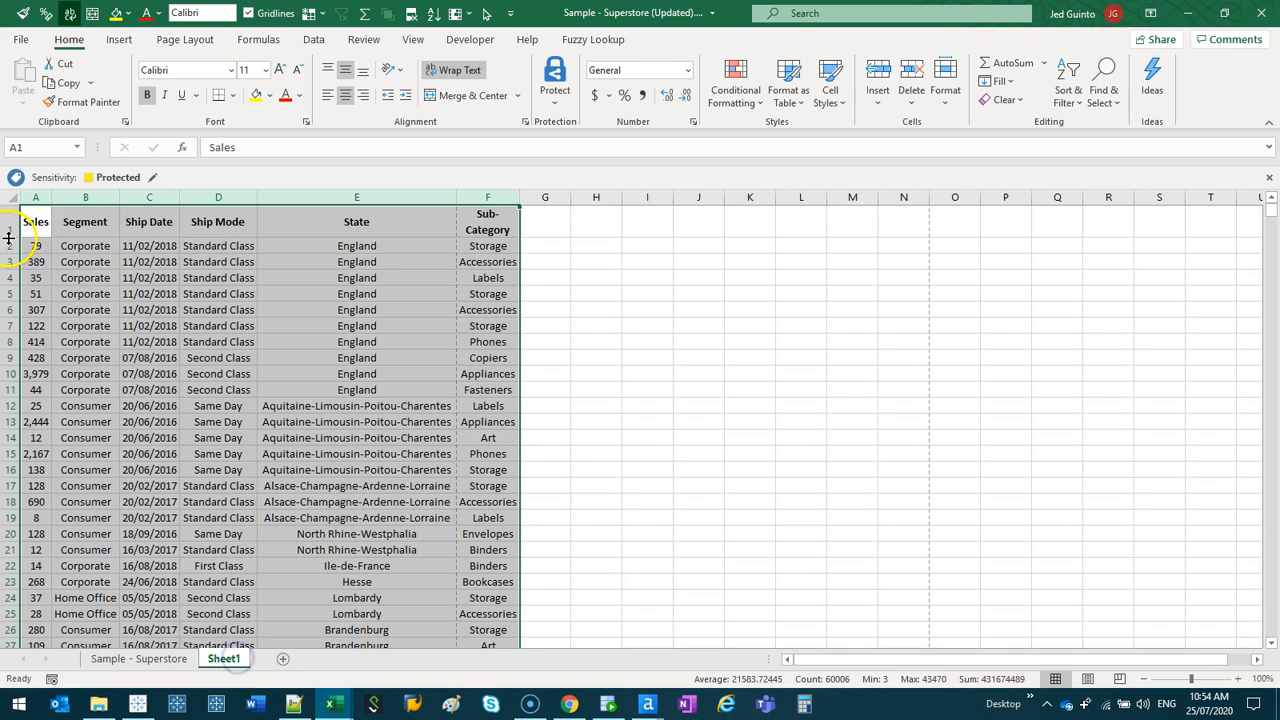
click(67, 256)
drag(37, 198, 114, 203)
key(ctrl+c)
click(163, 654)
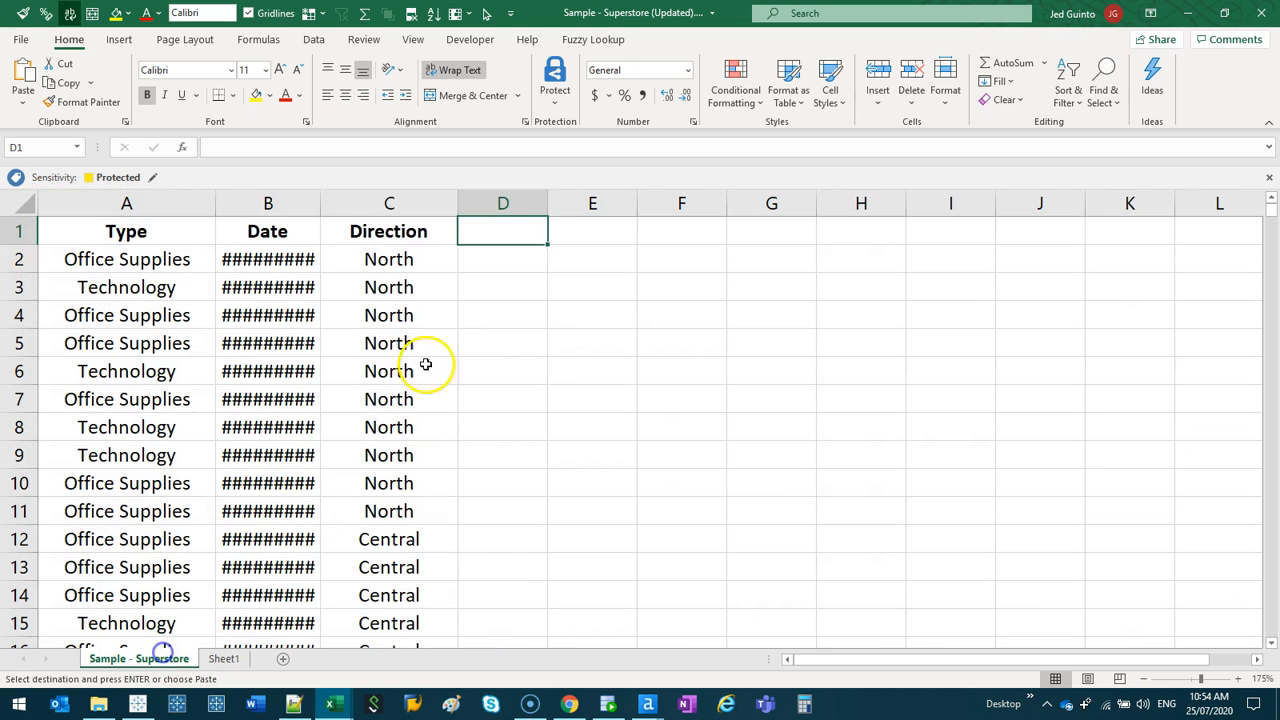
key(ctrl+v)
click(545, 287)
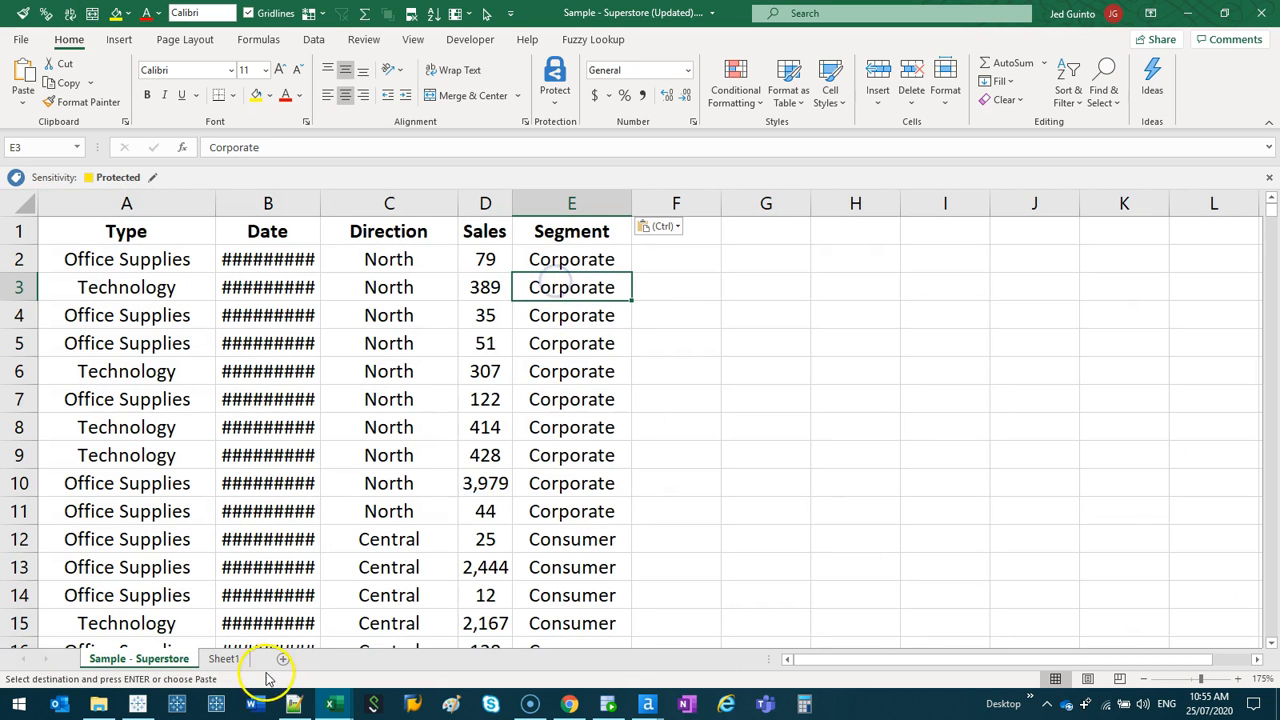
- Copy the Ship Date values without their header from Sheet1 into the Sample - Superstore sheet, starting at F2
click(230, 659)
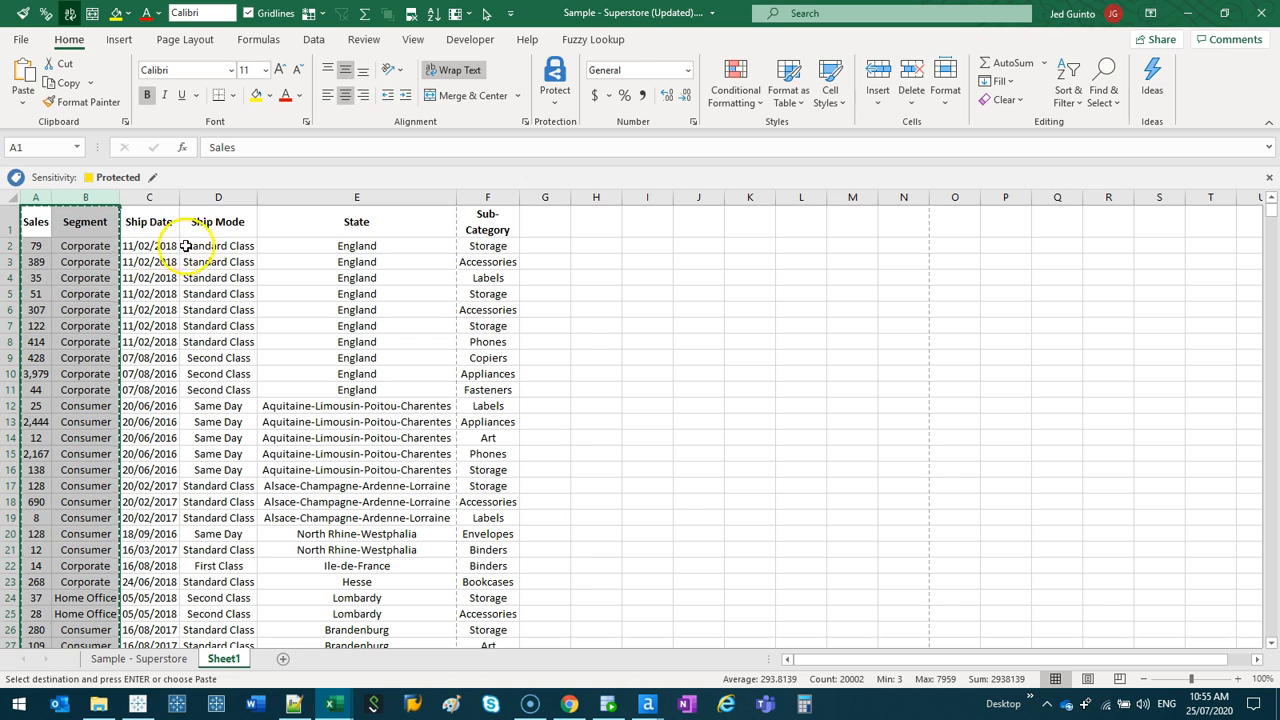
click(149, 246)
key(ctrl+shift+Down)
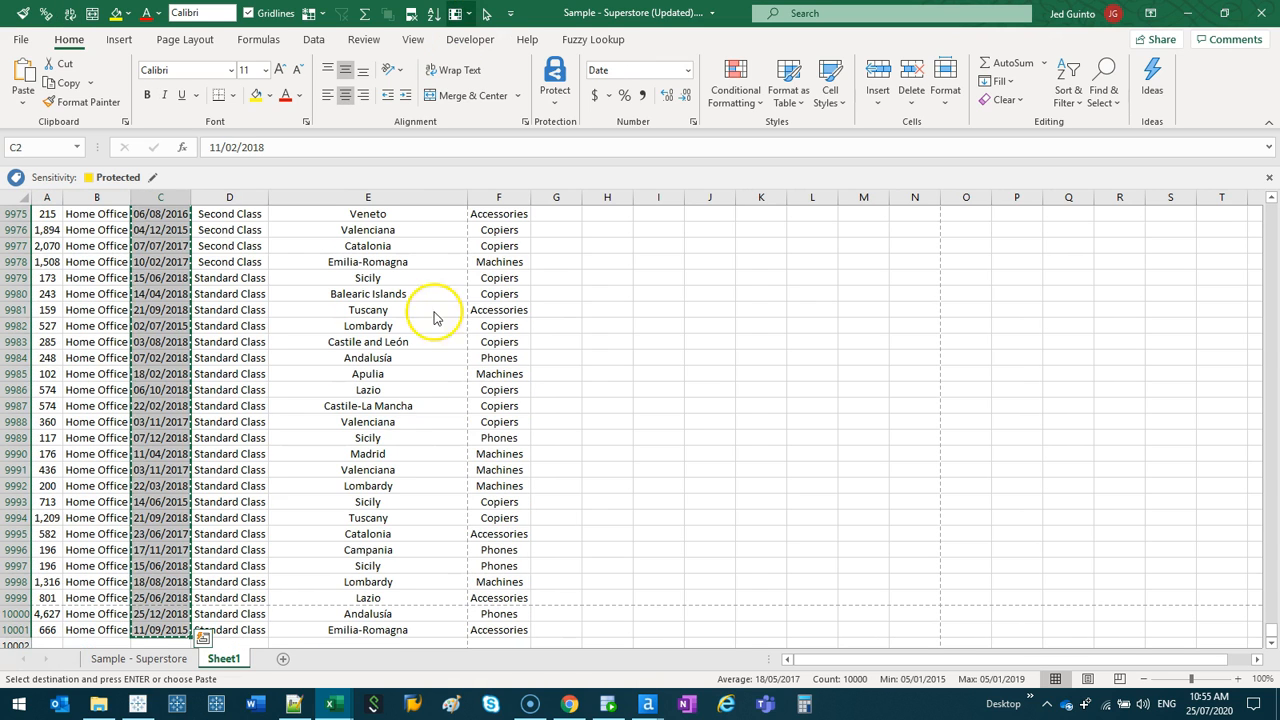
click(171, 659)
click(677, 248)
key(ctrl+v)
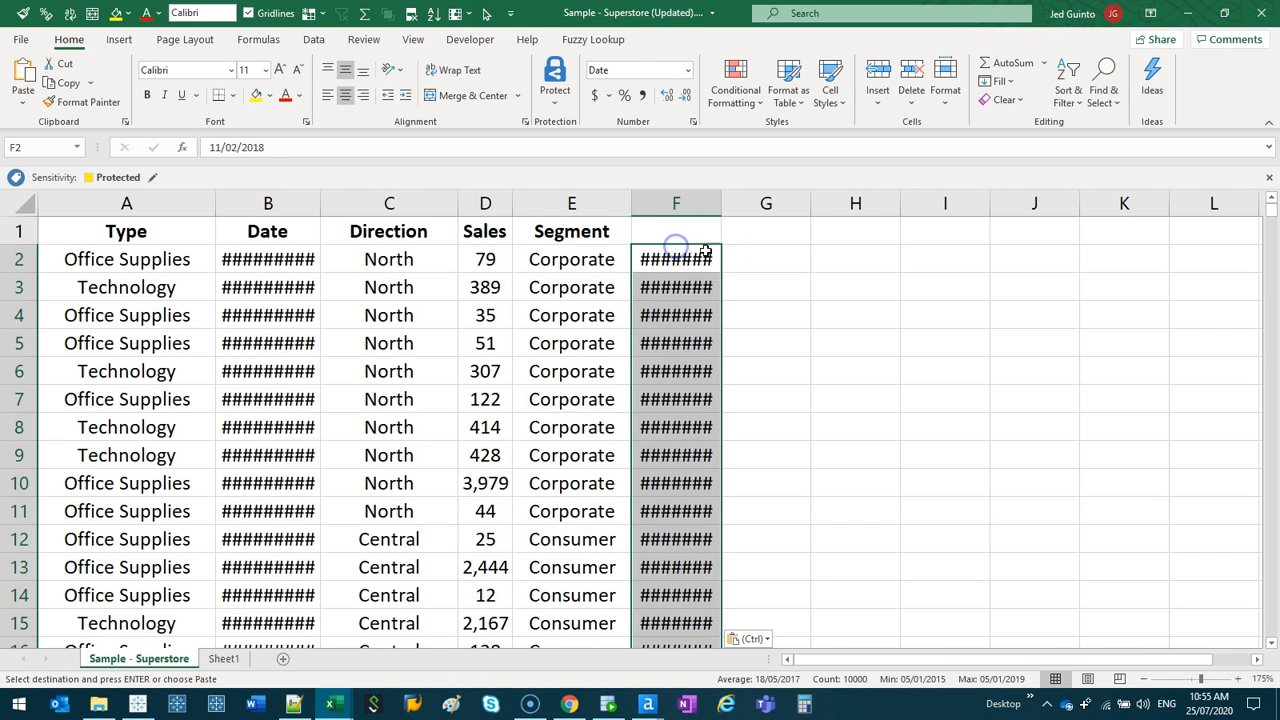
- Widen columns F and B to fit their dates and save the workbook
drag(721, 207, 757, 210)
click(870, 427)
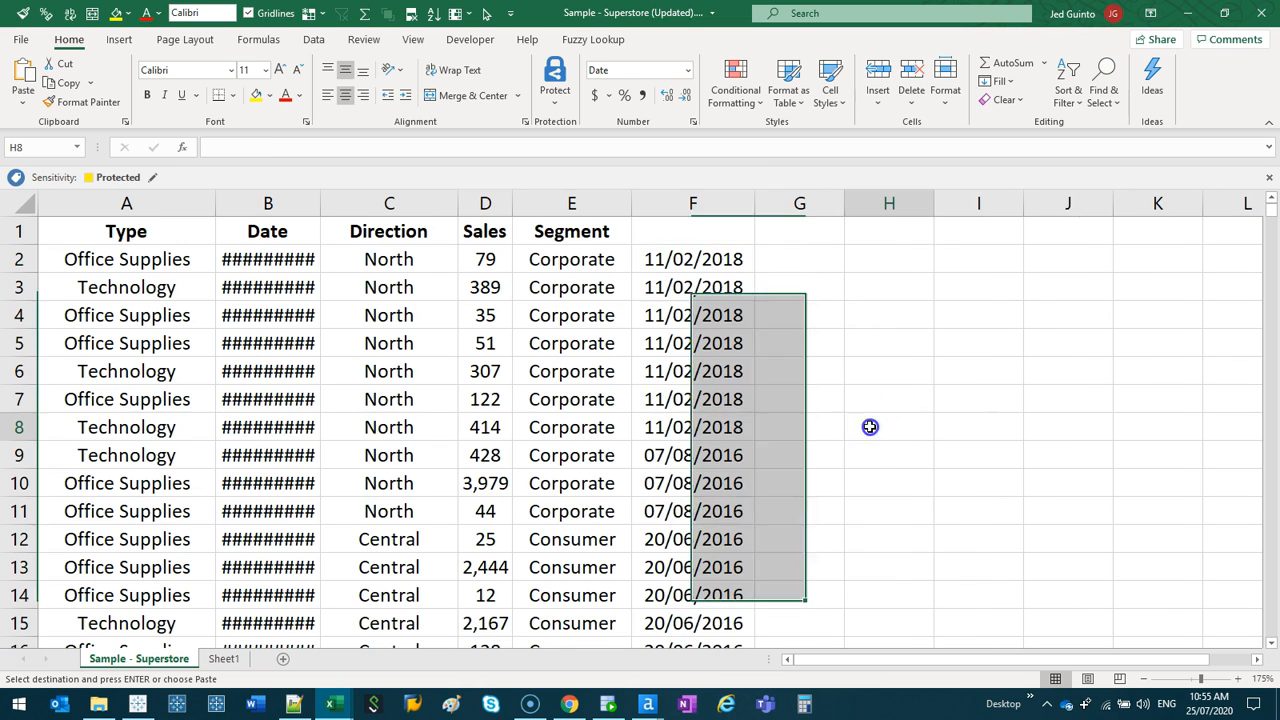
click(143, 449)
drag(320, 207, 350, 210)
click(457, 472)
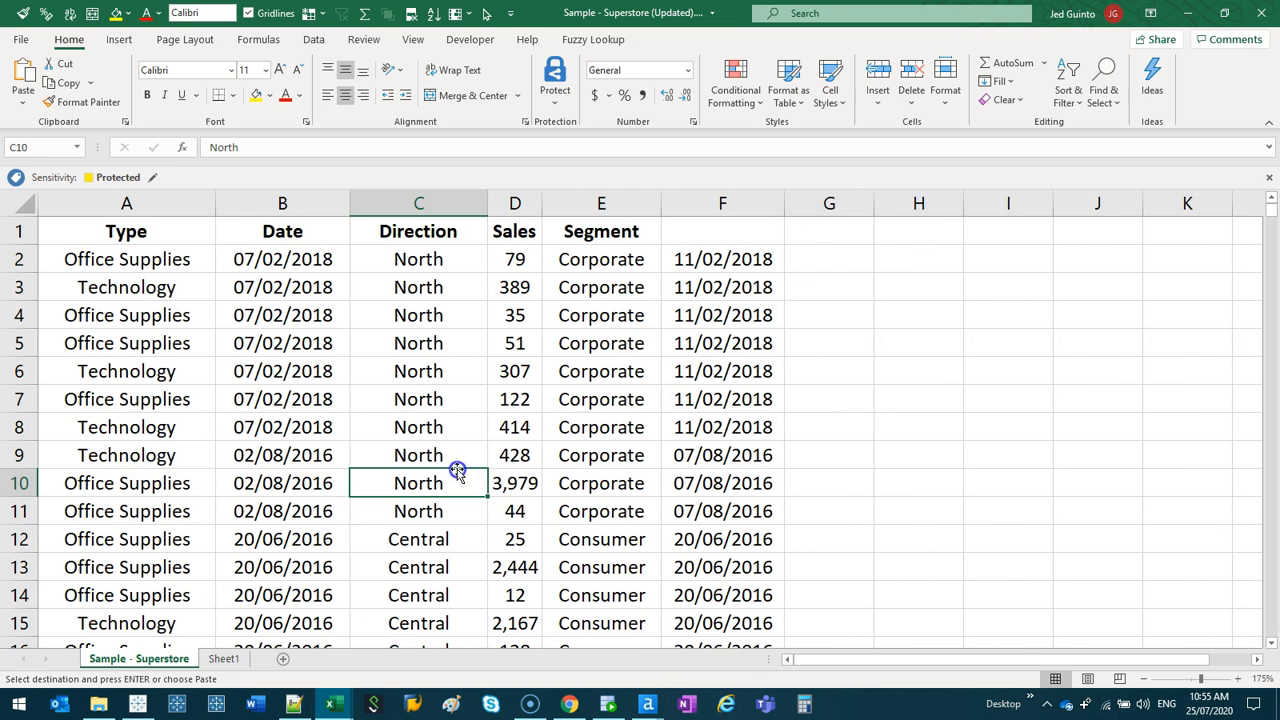
- Switch to Tableau Prep Builder by opening the recent flow Test.tfl
right_click(216, 704)
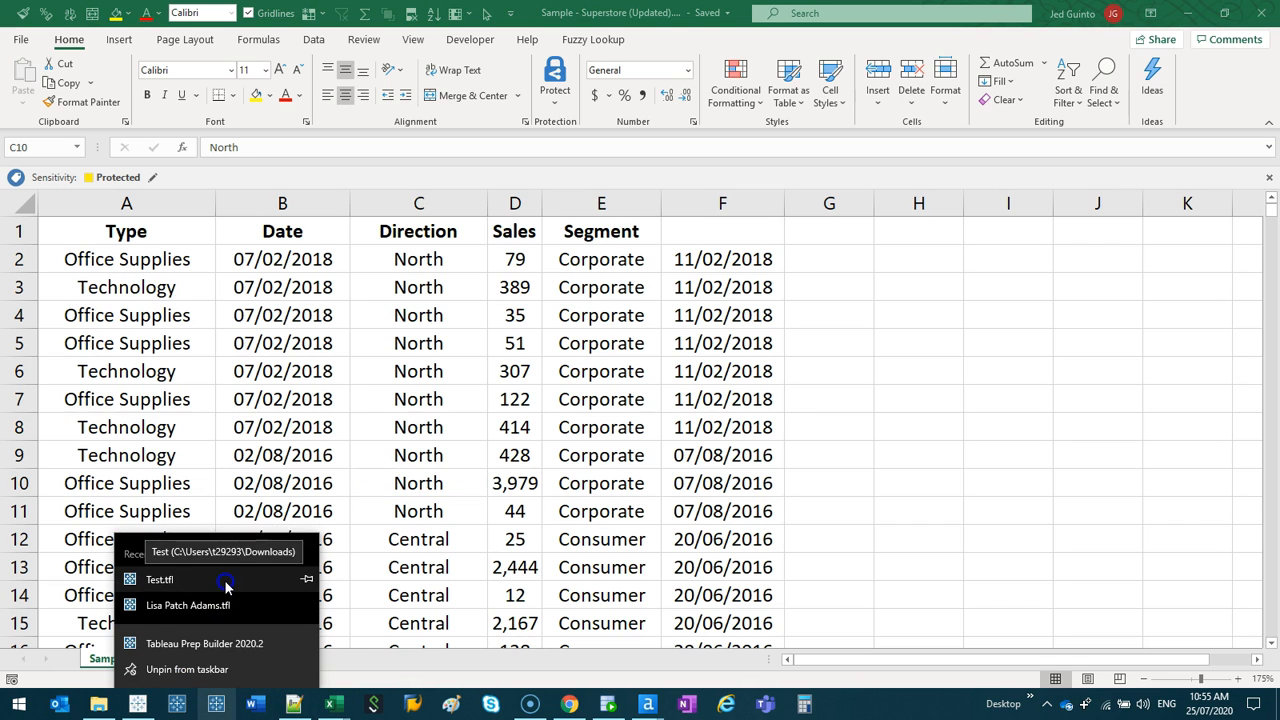
click(325, 548)
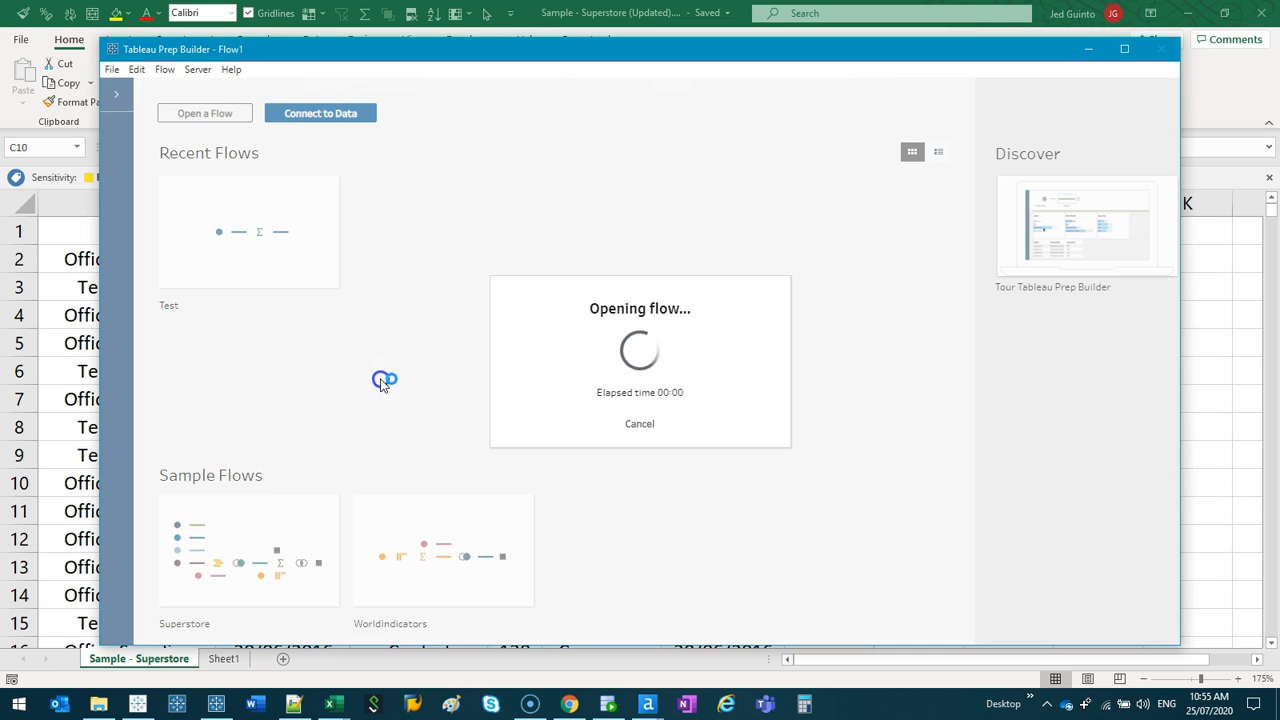
click(601, 266)
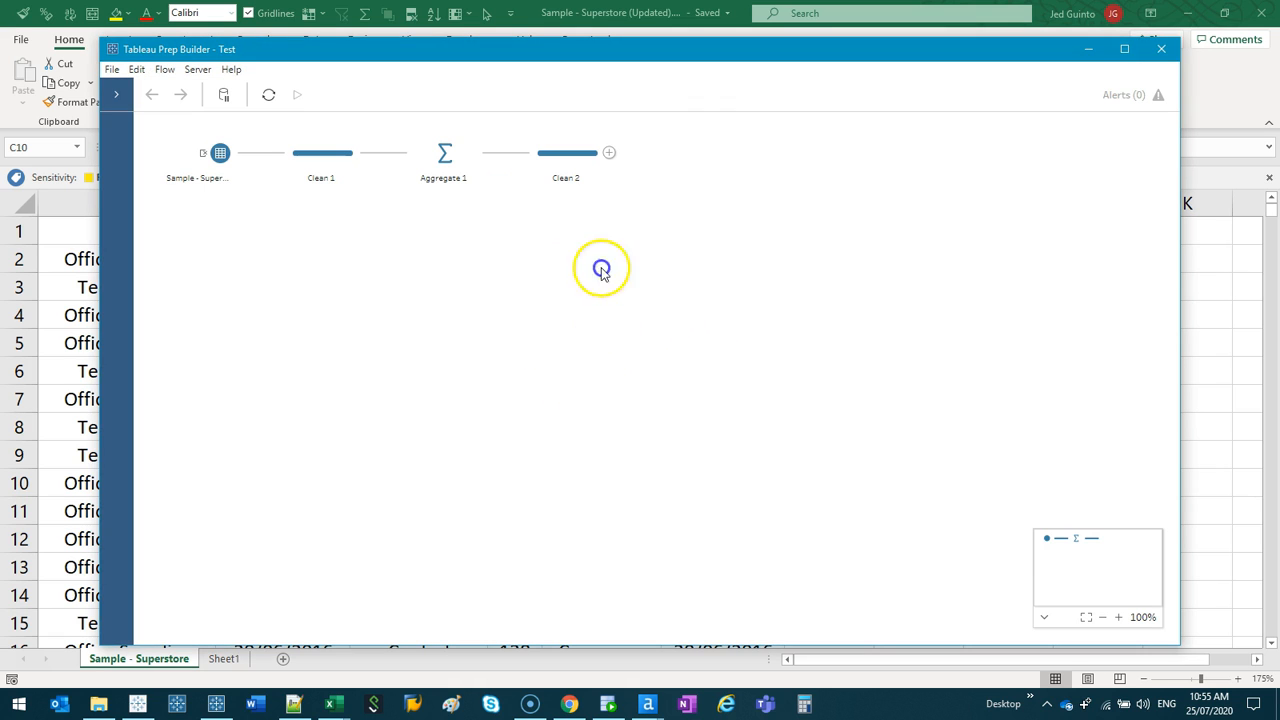
- Open the Sample - Superstore input in a maximized window and examine how its fields reflect the renamed and added columns
click(200, 186)
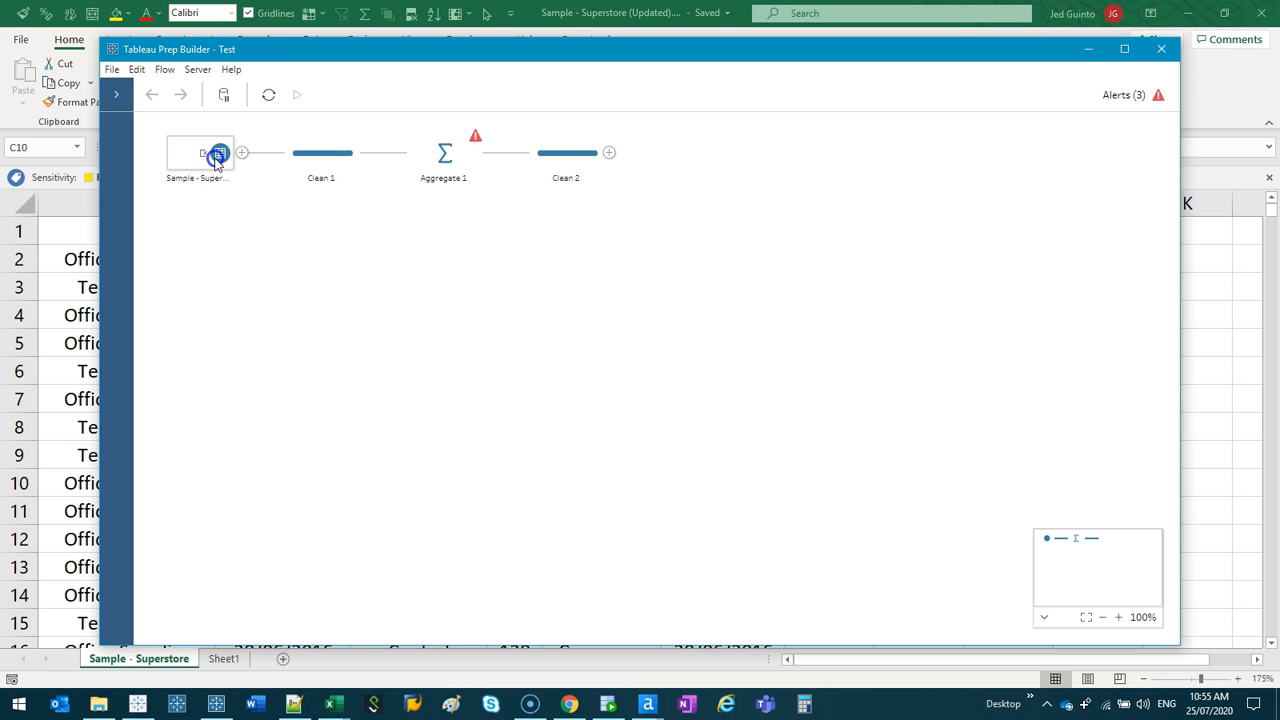
click(216, 158)
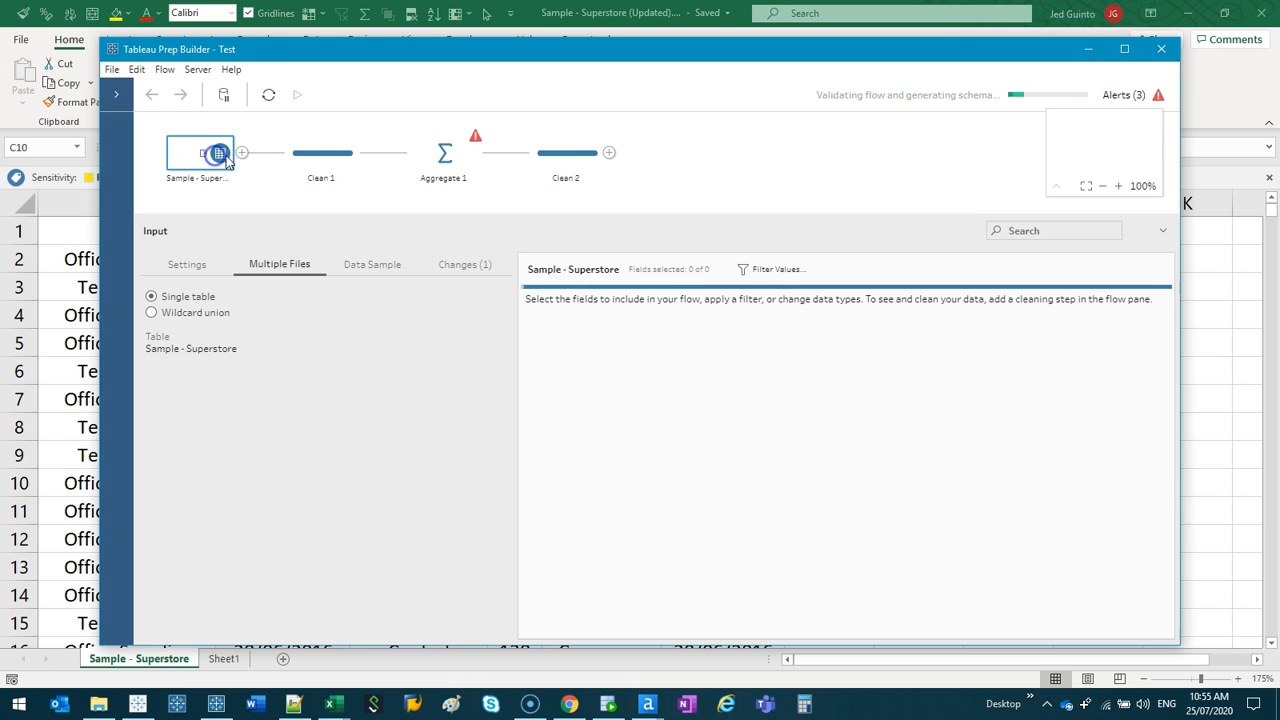
click(1124, 49)
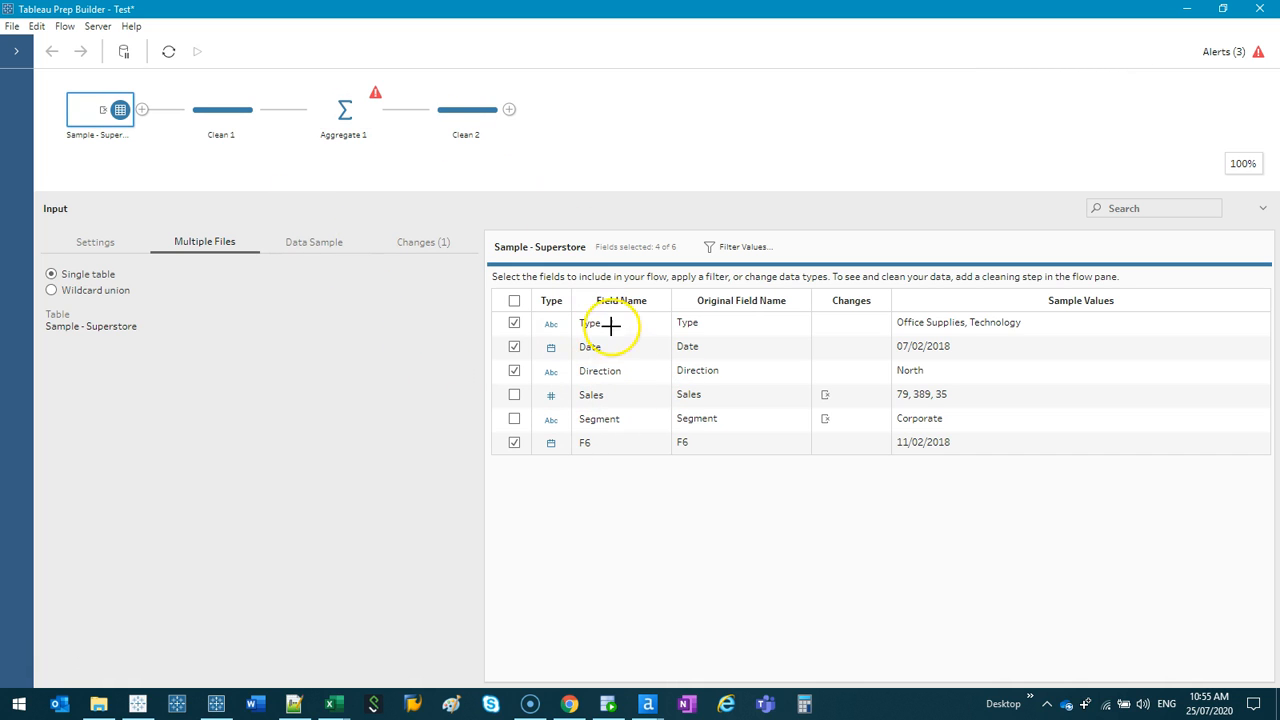
mouse_move(598, 311)
mouse_down()
mouse_move(560, 312)
mouse_move(591, 291)
mouse_up()
mouse_move(662, 374)
mouse_down()
mouse_move(571, 409)
mouse_move(650, 386)
mouse_up()
drag(568, 456, 628, 457)
key(Escape)
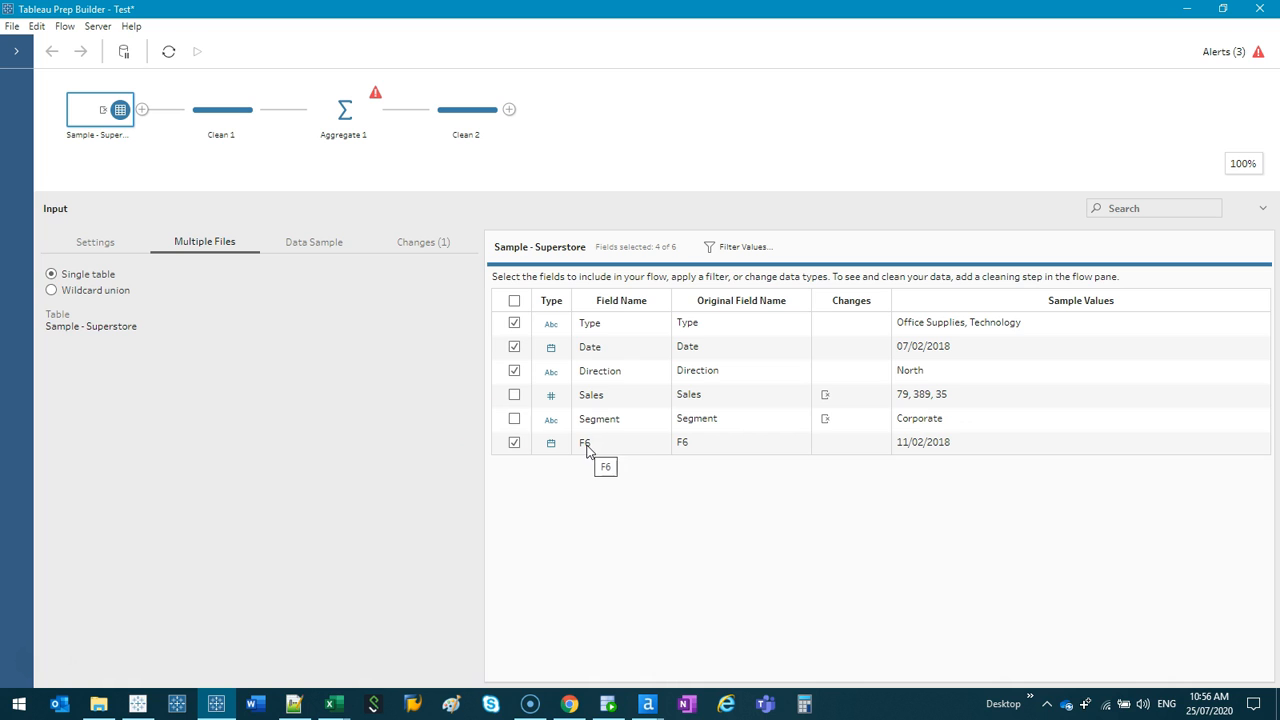
- Inspect the F6 input field, the Clean 1 and Aggregate 1 steps, and the alerts raised by the renamed source columns
double_click(586, 443)
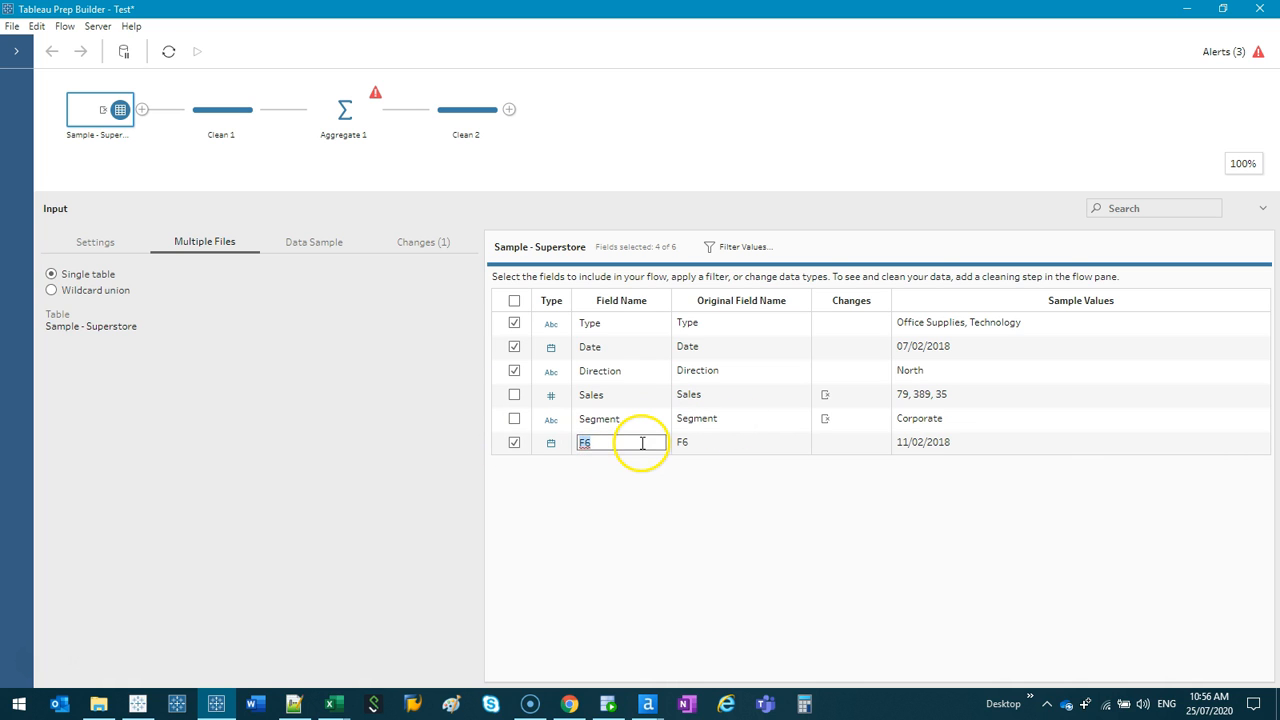
click(564, 487)
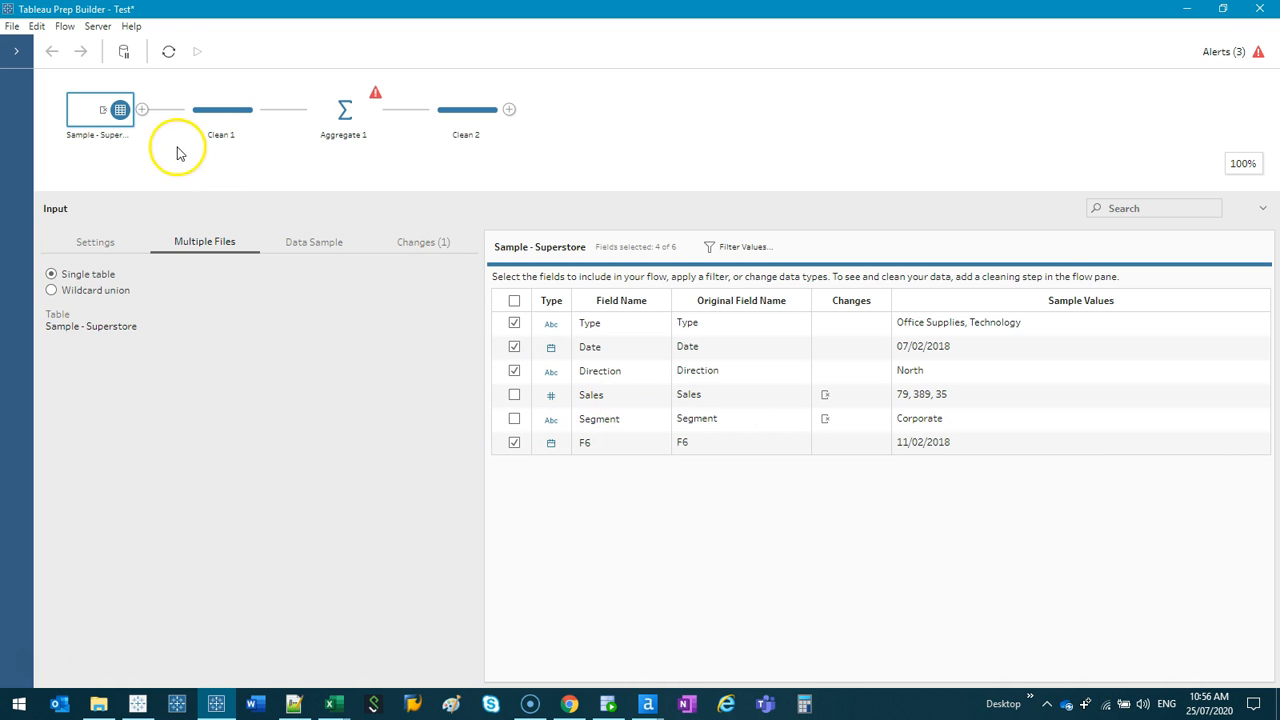
click(218, 119)
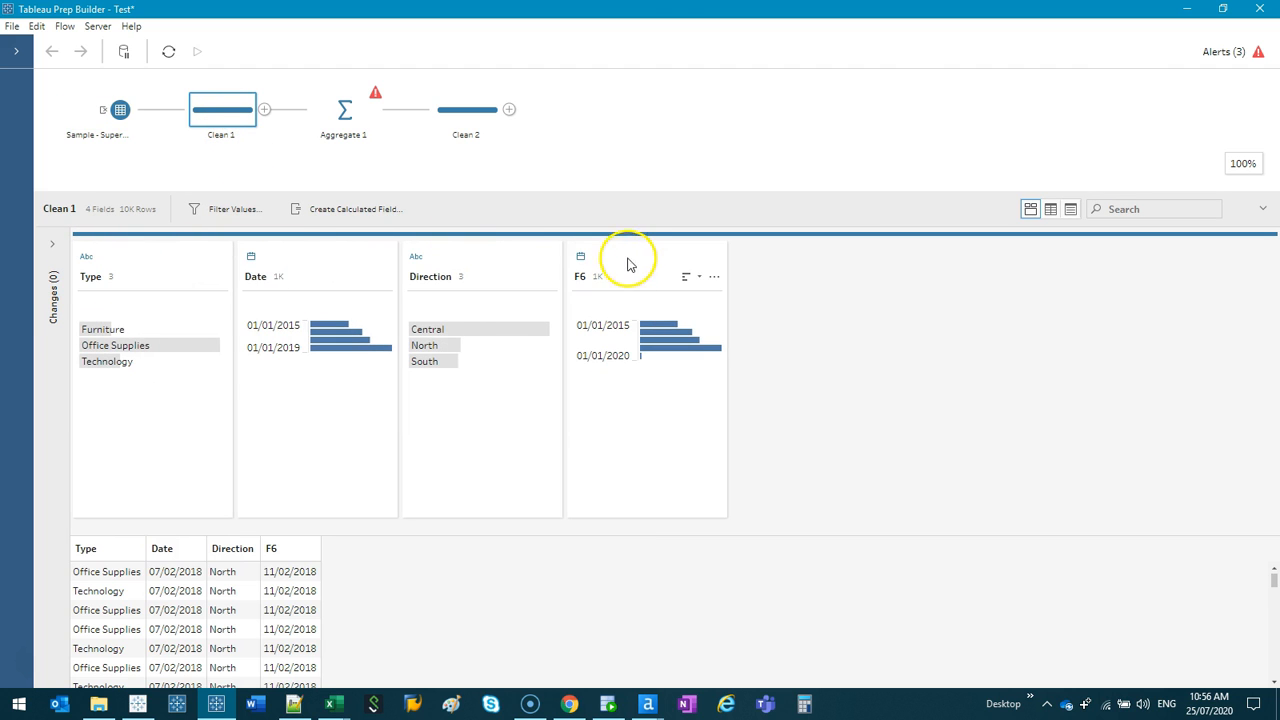
click(349, 128)
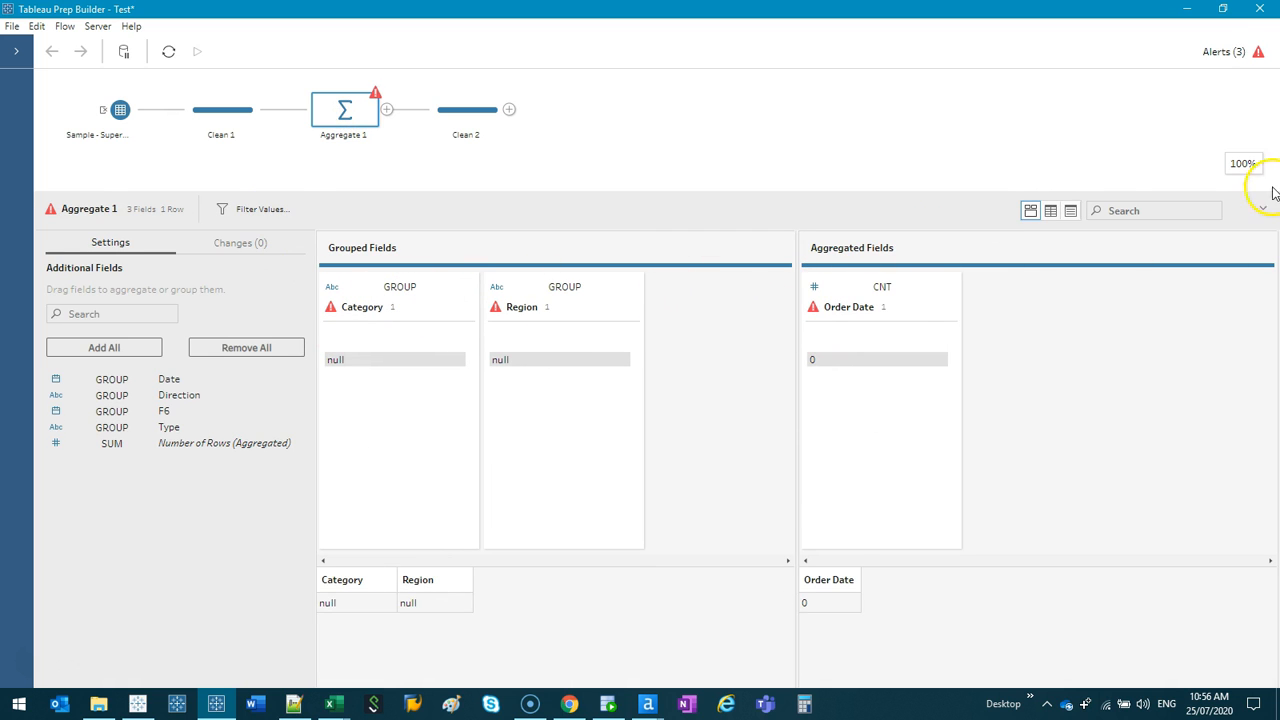
click(1236, 51)
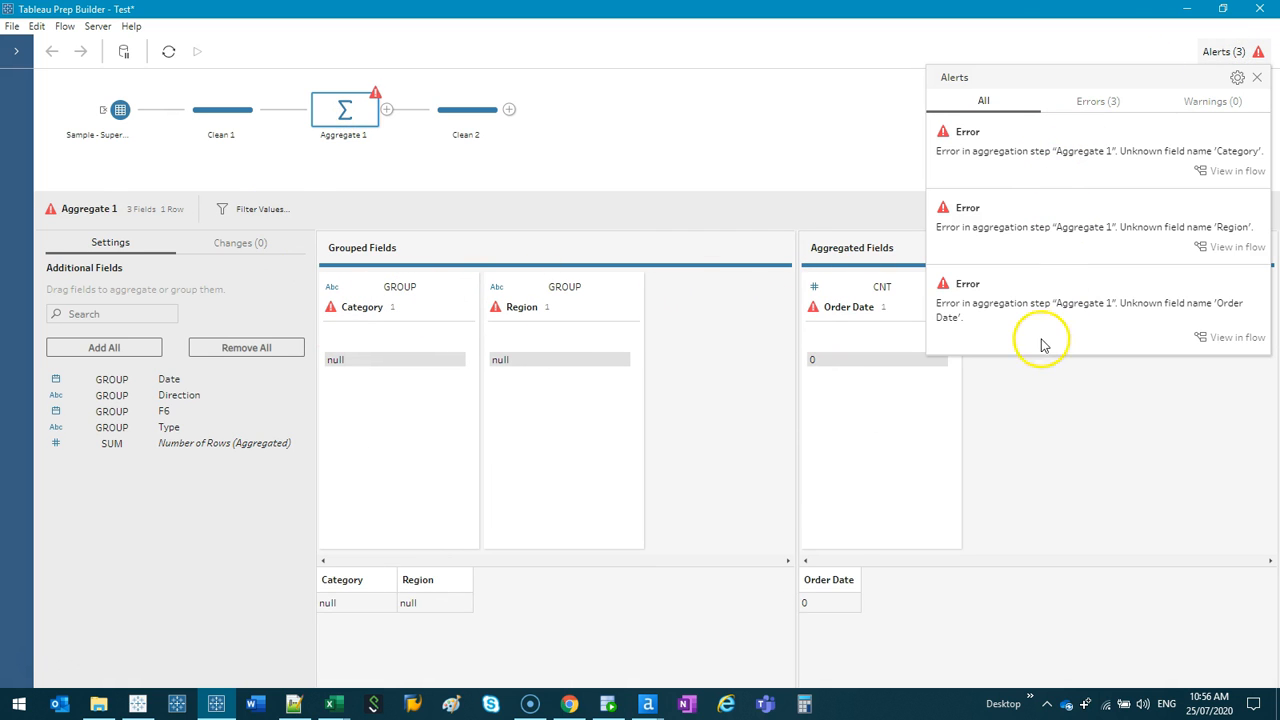
click(1240, 51)
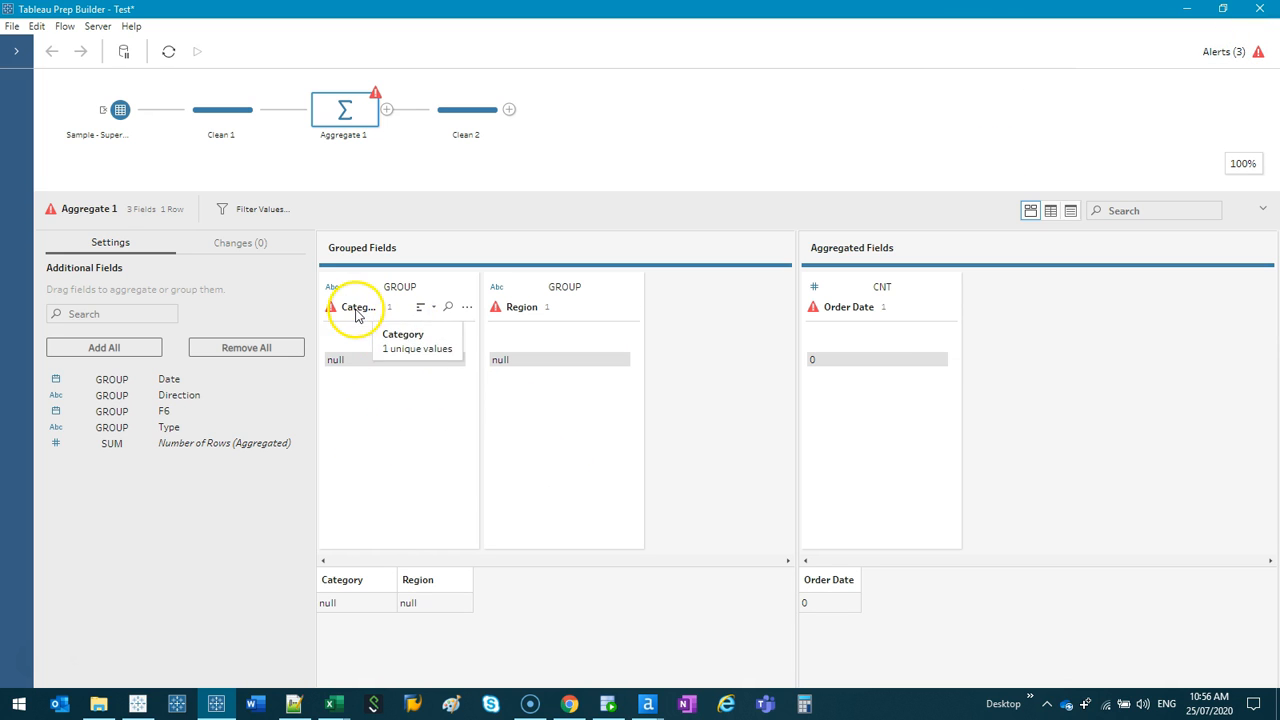
- In Clean 1, rename the Type field to Category, Date to Order Date and Direction to Region
click(127, 118)
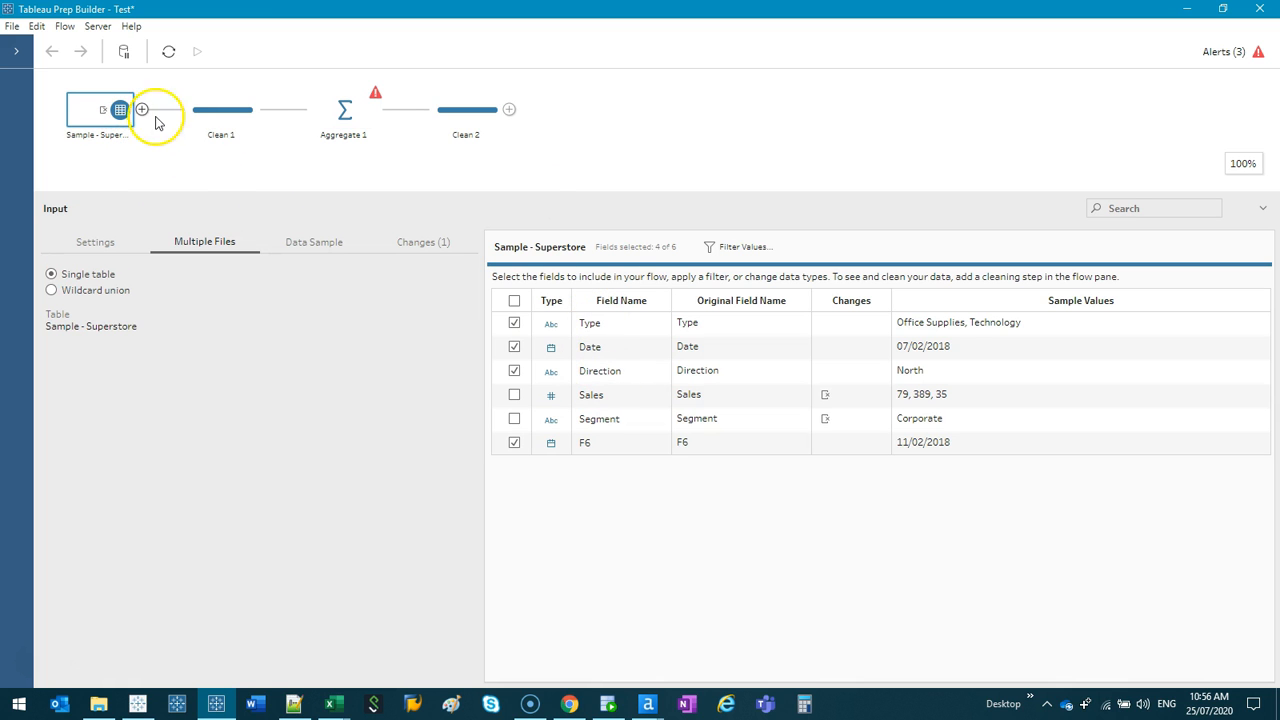
click(243, 114)
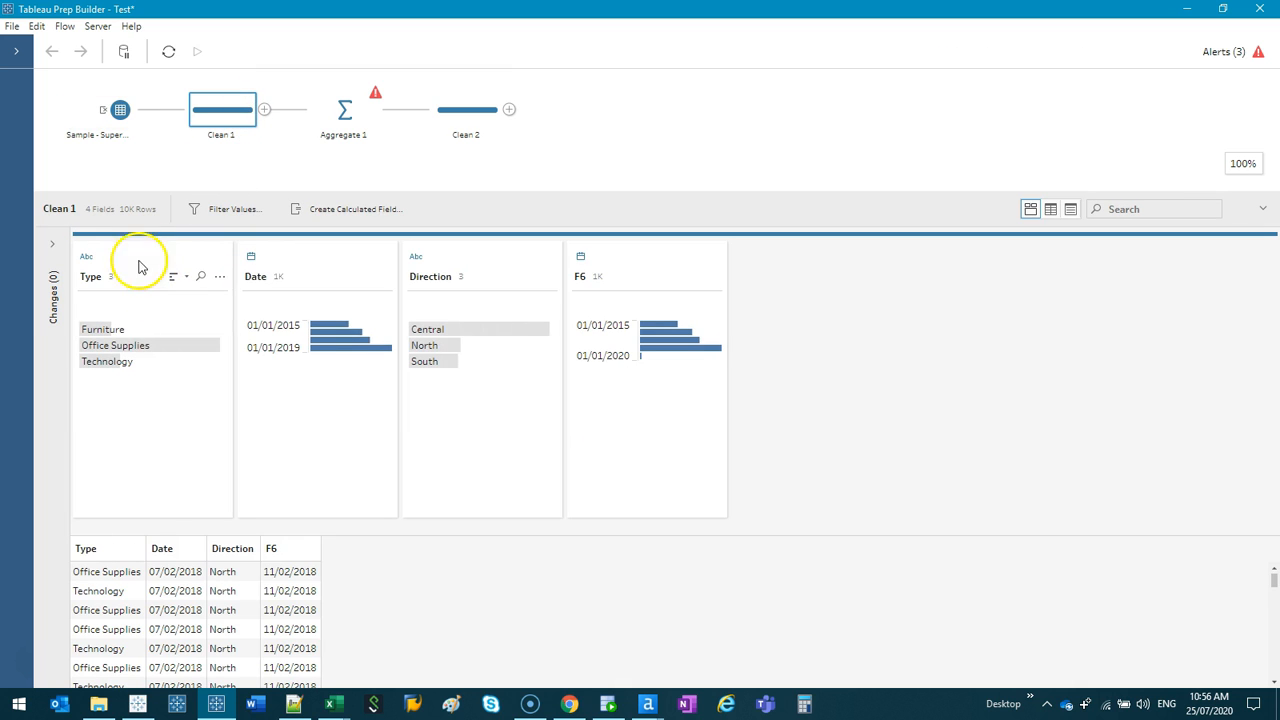
double_click(91, 276)
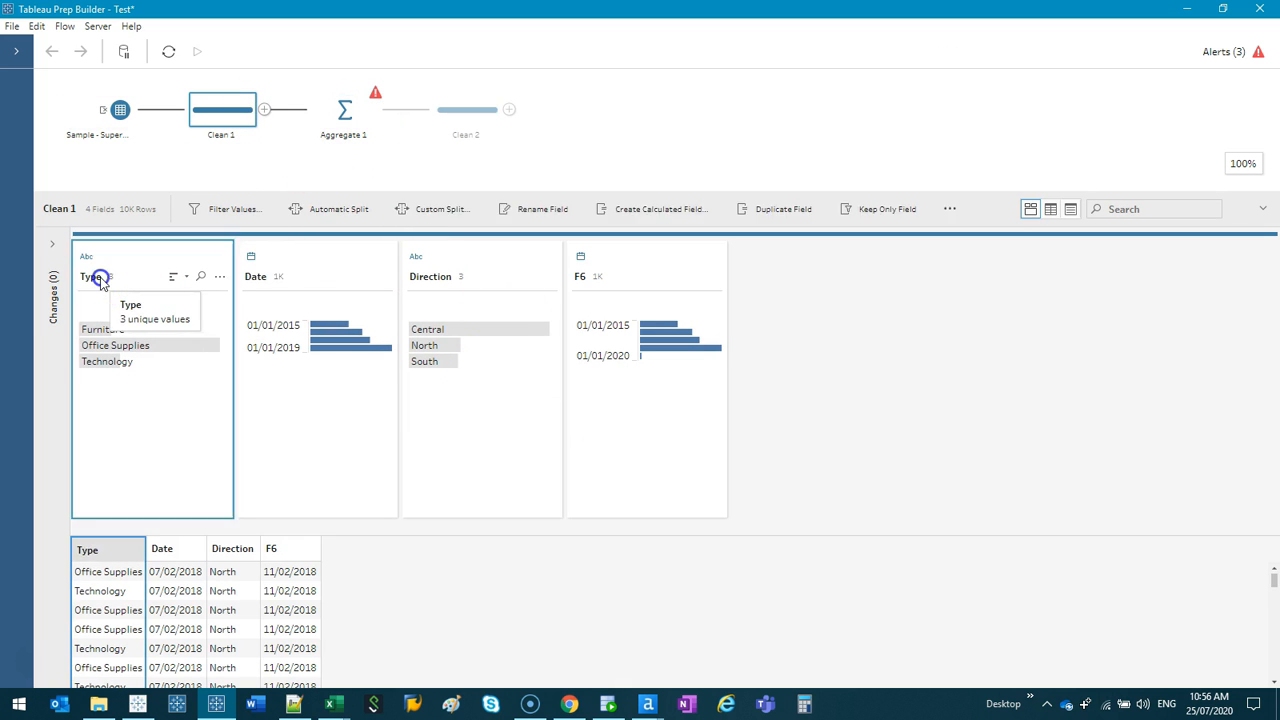
double_click(256, 276)
text(Order Date)
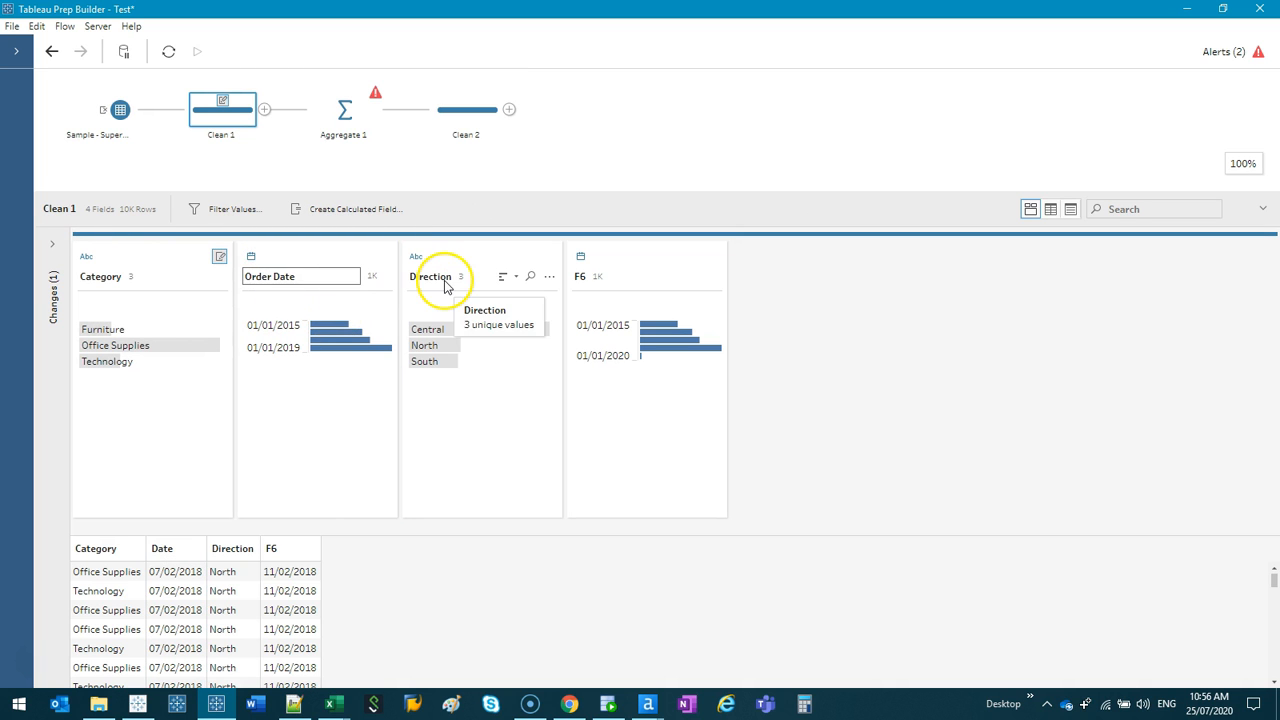
double_click(445, 283)
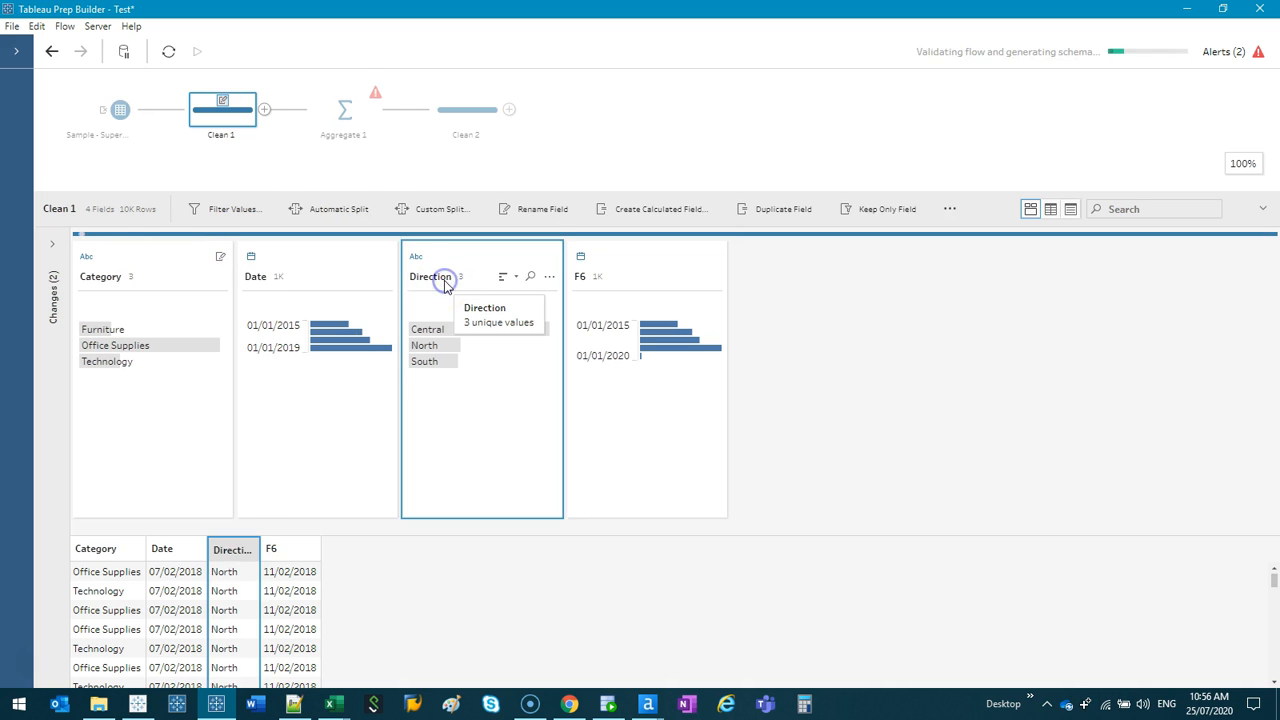
text(Region)
key(Return)
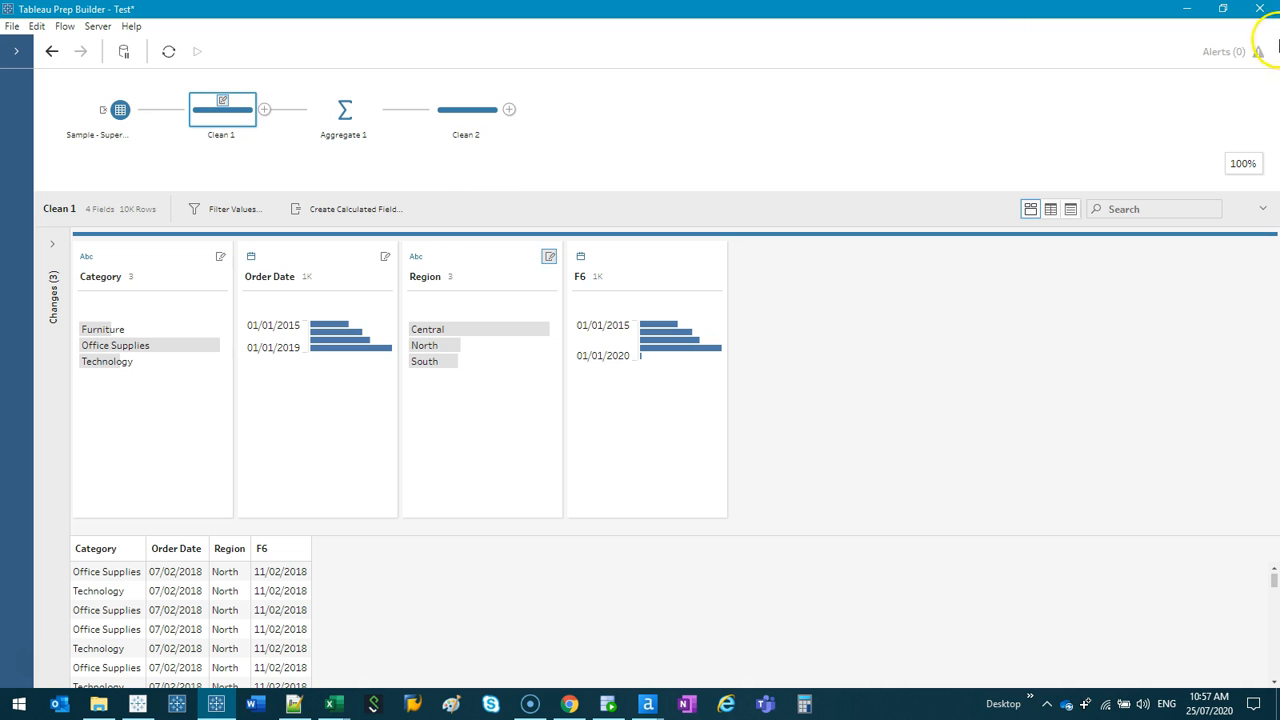
- Review the alerts, the Aggregate 1 and Clean 2 results, and the input's fields after the renames
click(1228, 52)
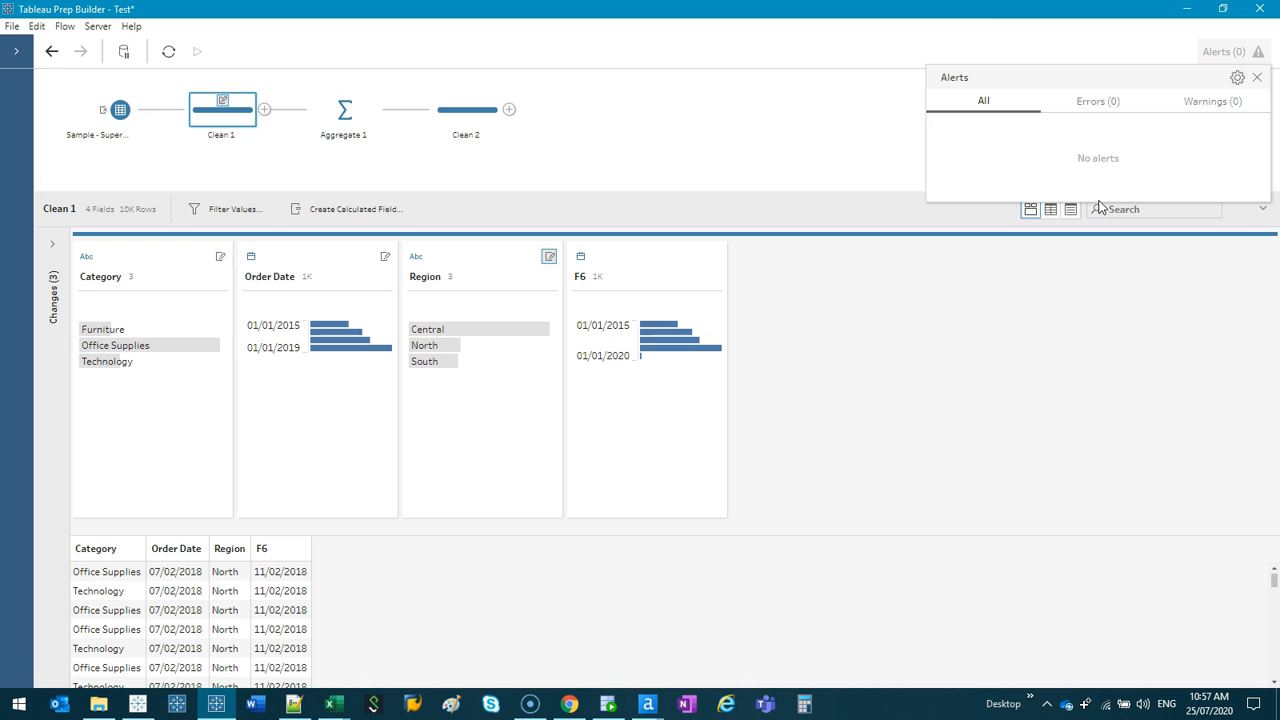
click(343, 108)
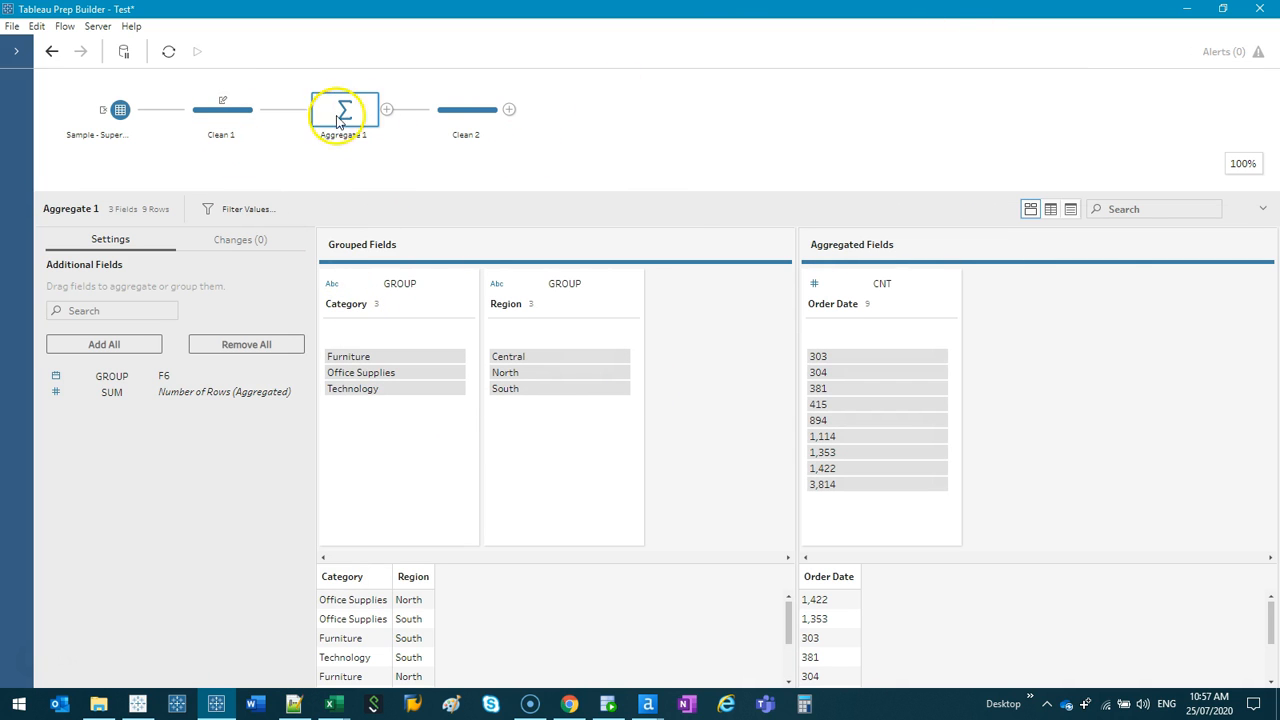
click(242, 109)
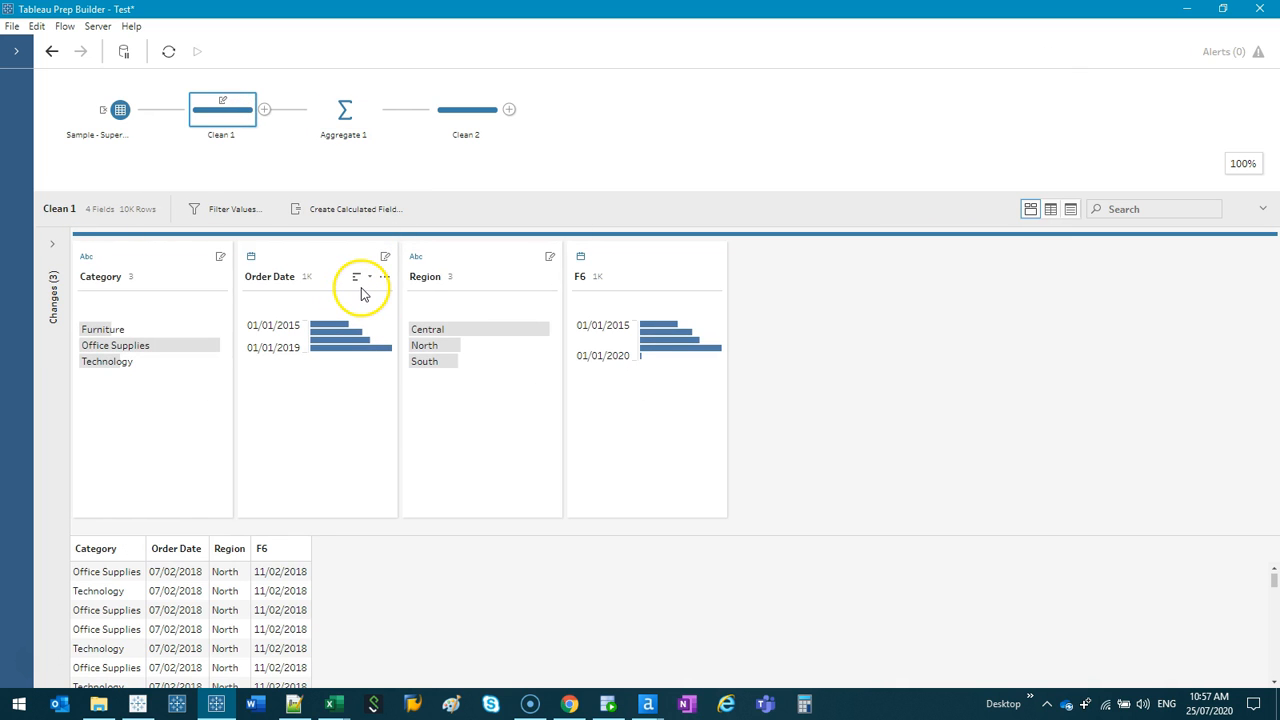
click(340, 110)
click(459, 117)
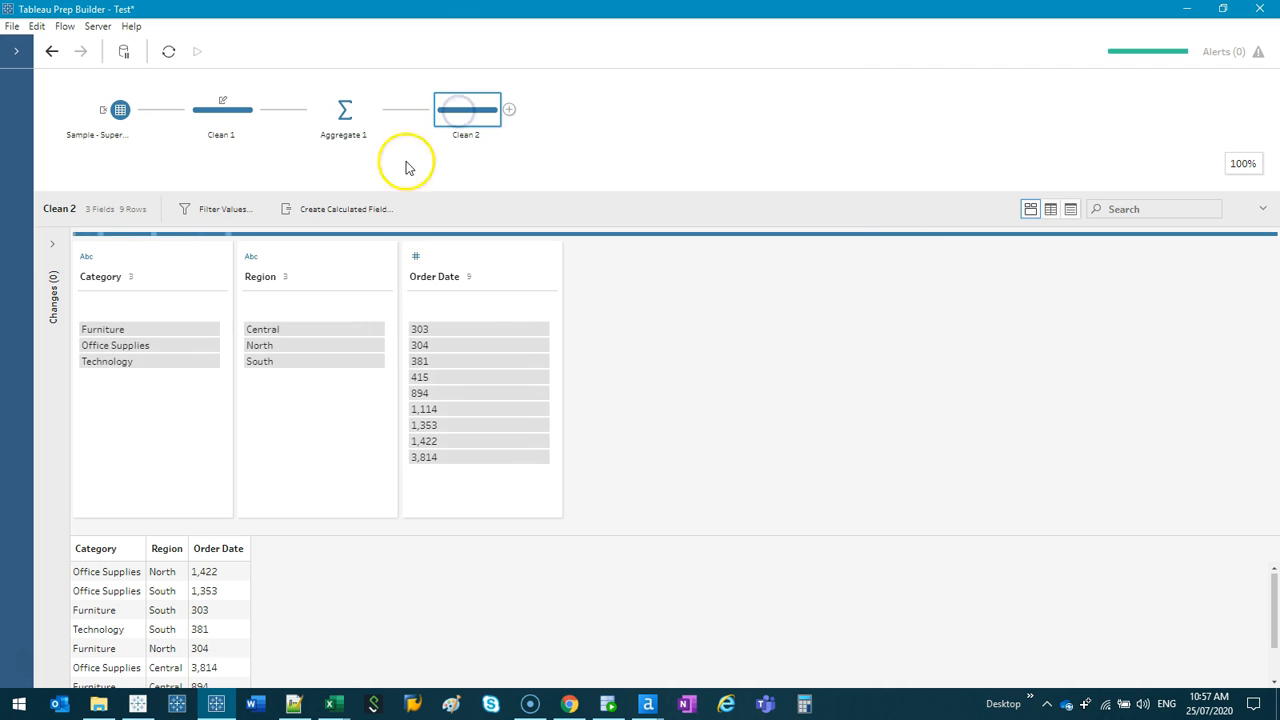
click(344, 110)
click(220, 109)
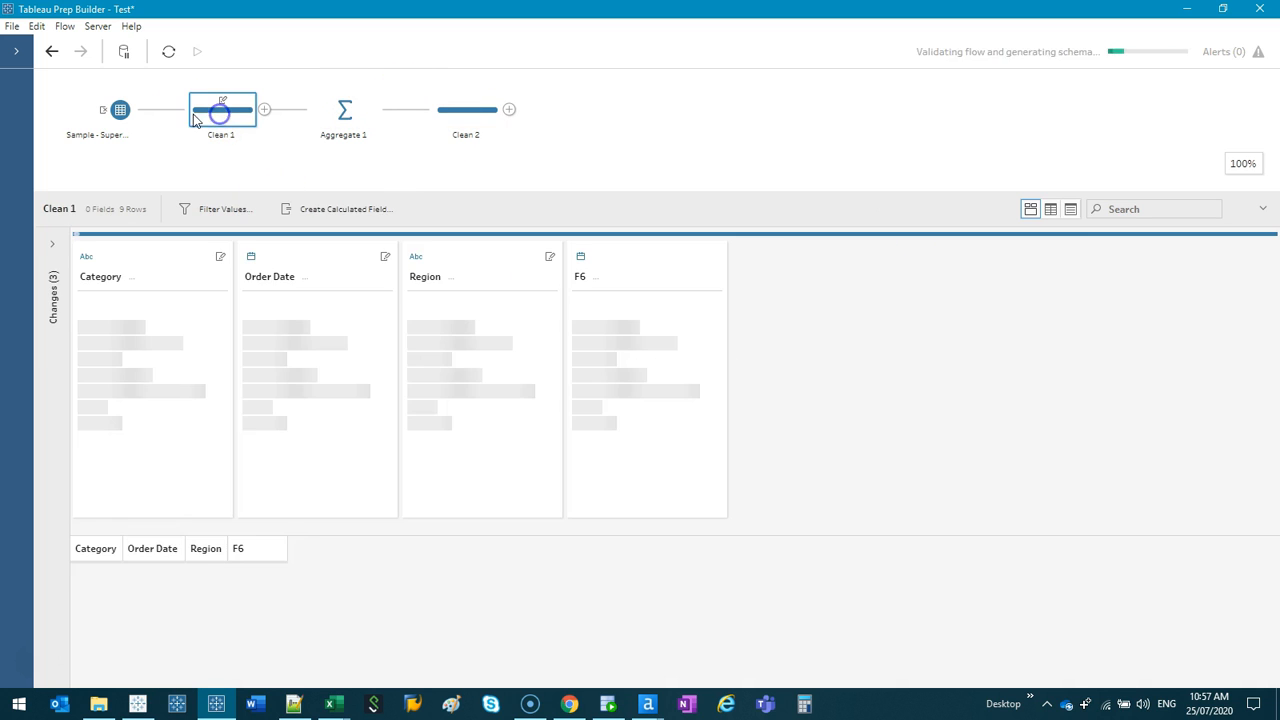
click(116, 112)
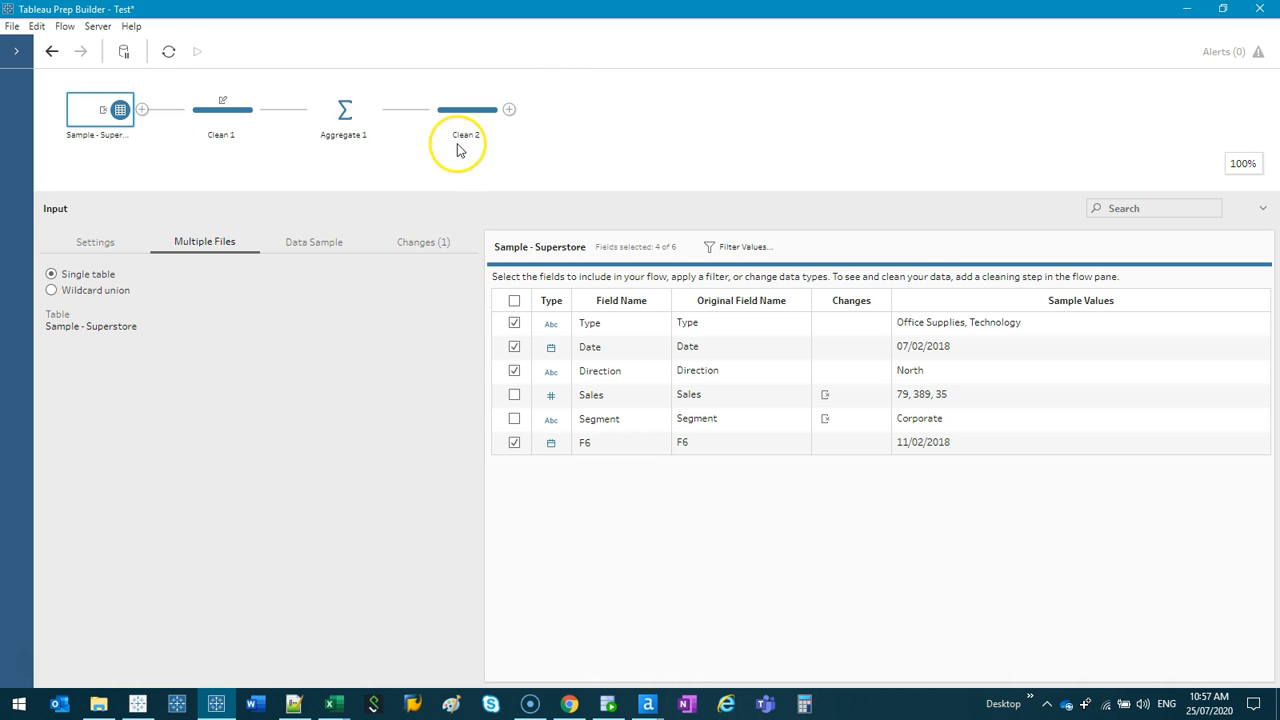
- Switch to Tableau Desktop, connect to the Sample - Superstore (Updated) Excel file and add its Sample - Superstore sheet to the data source
click(1188, 11)
click(140, 706)
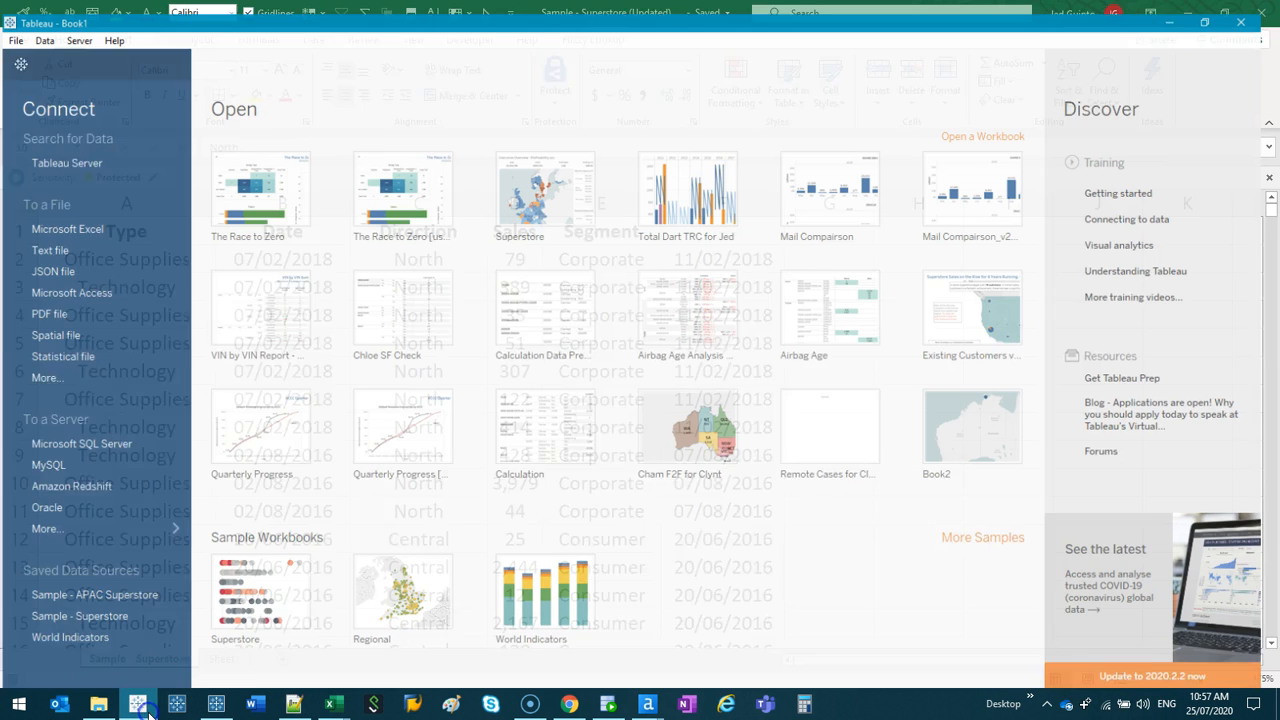
click(1188, 8)
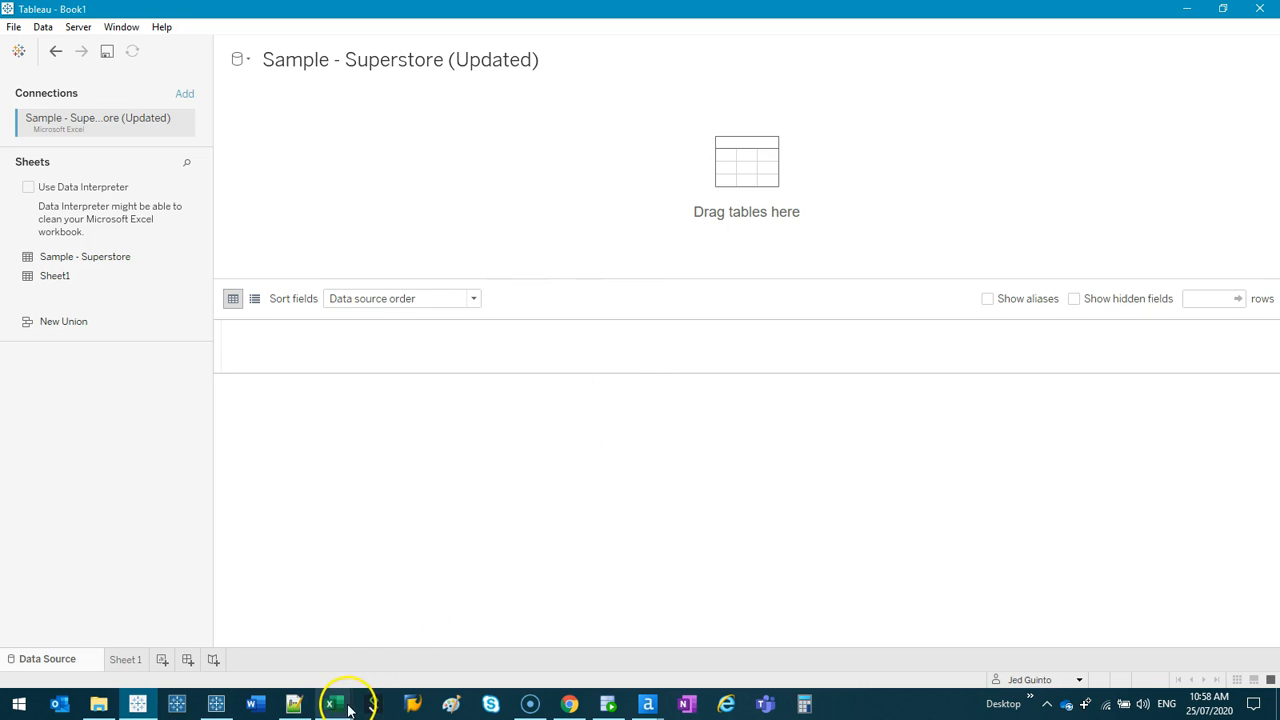
drag(96, 260, 314, 183)
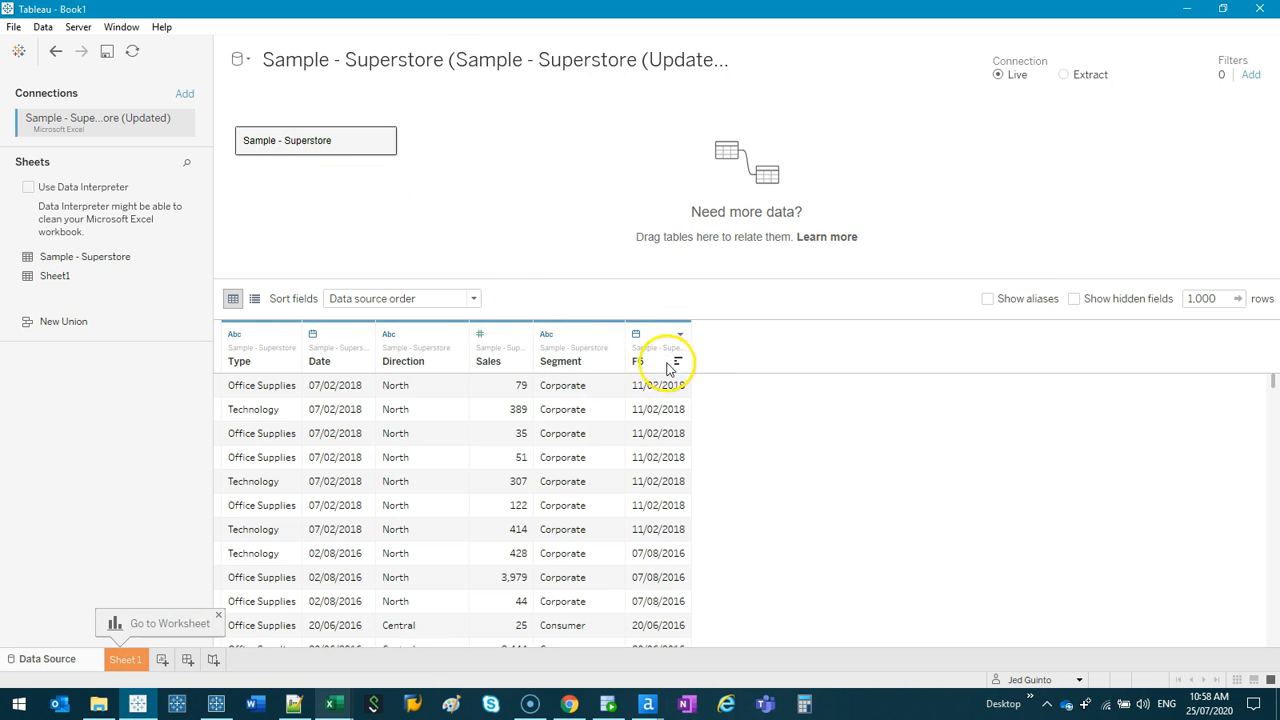
- Rename the F6 field in the Sample - Superstore data source to Ship Date
double_click(639, 363)
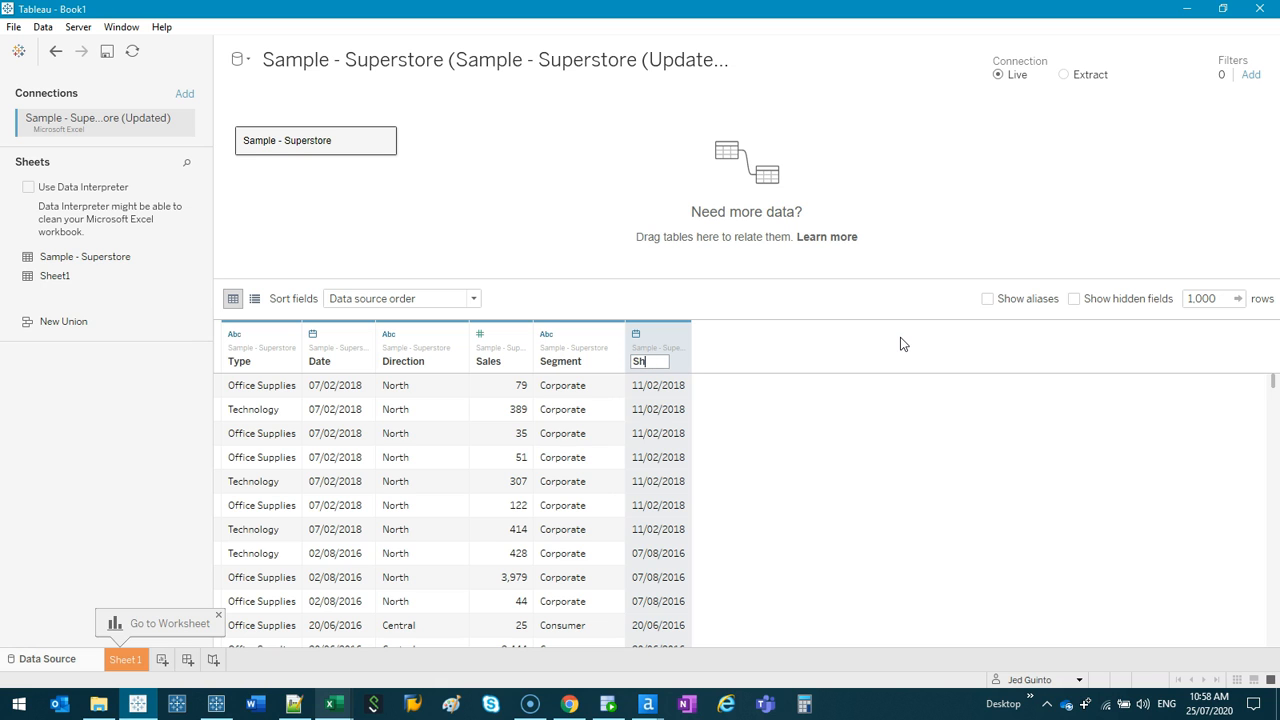
text(Ship Date)
key(Return)
click(384, 136)
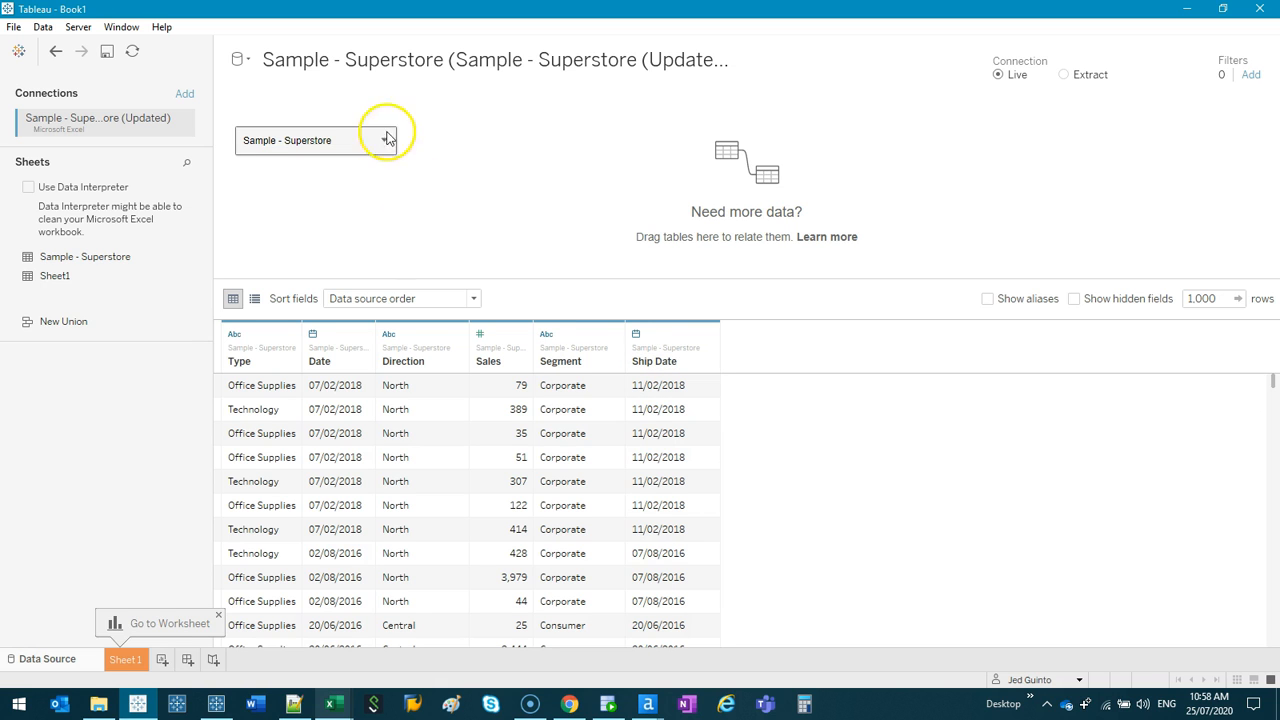
- On Sheet 1, build a text table of Sales with Segment on rows and Direction on columns
click(133, 661)
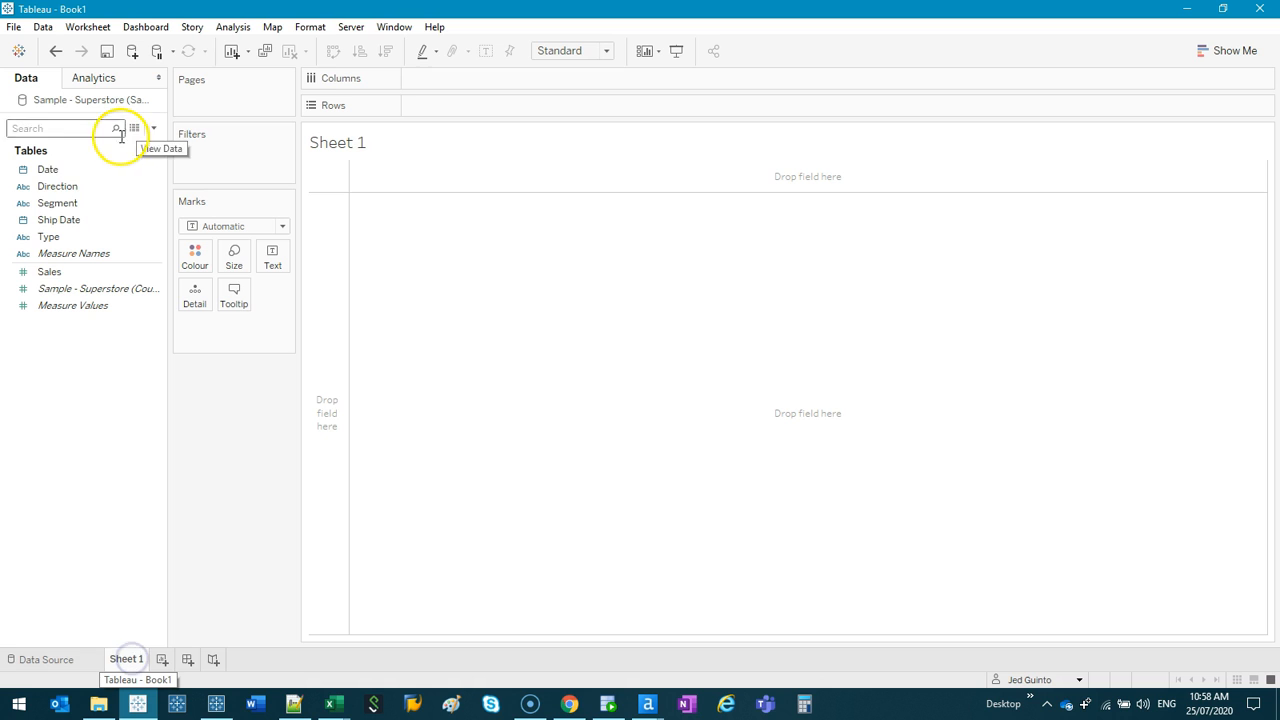
click(85, 190)
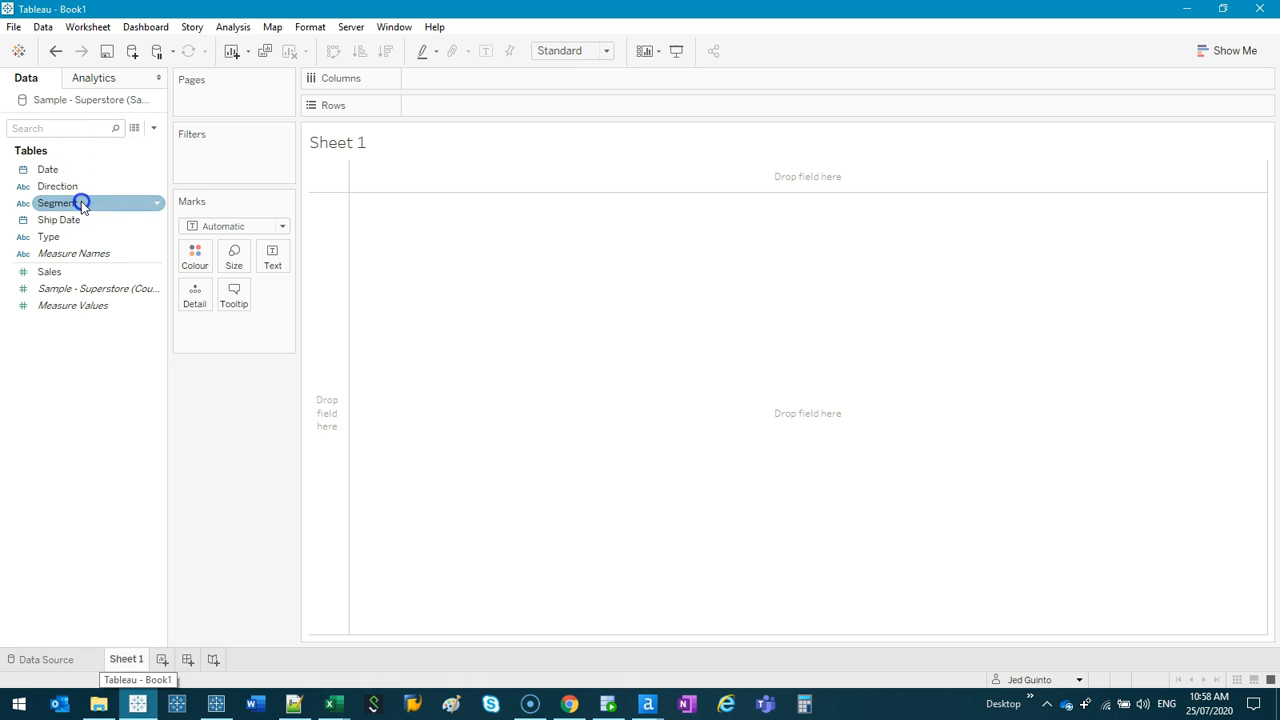
double_click(83, 203)
double_click(83, 187)
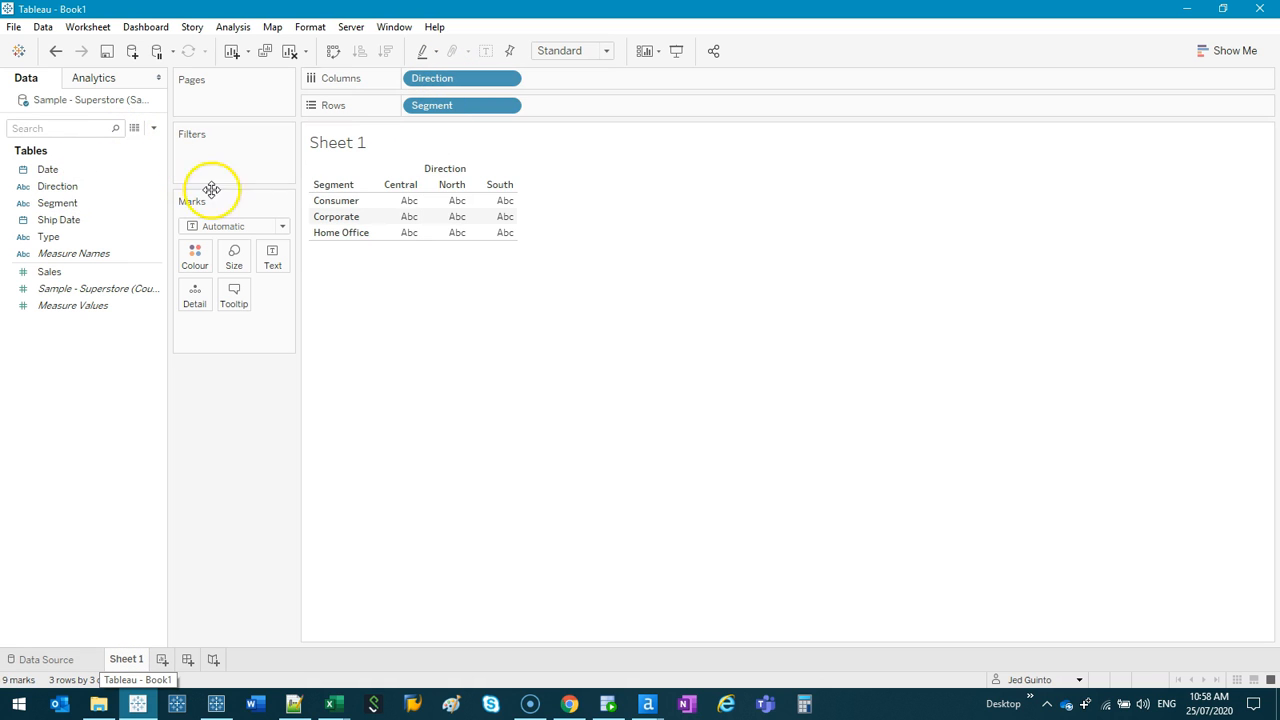
double_click(50, 272)
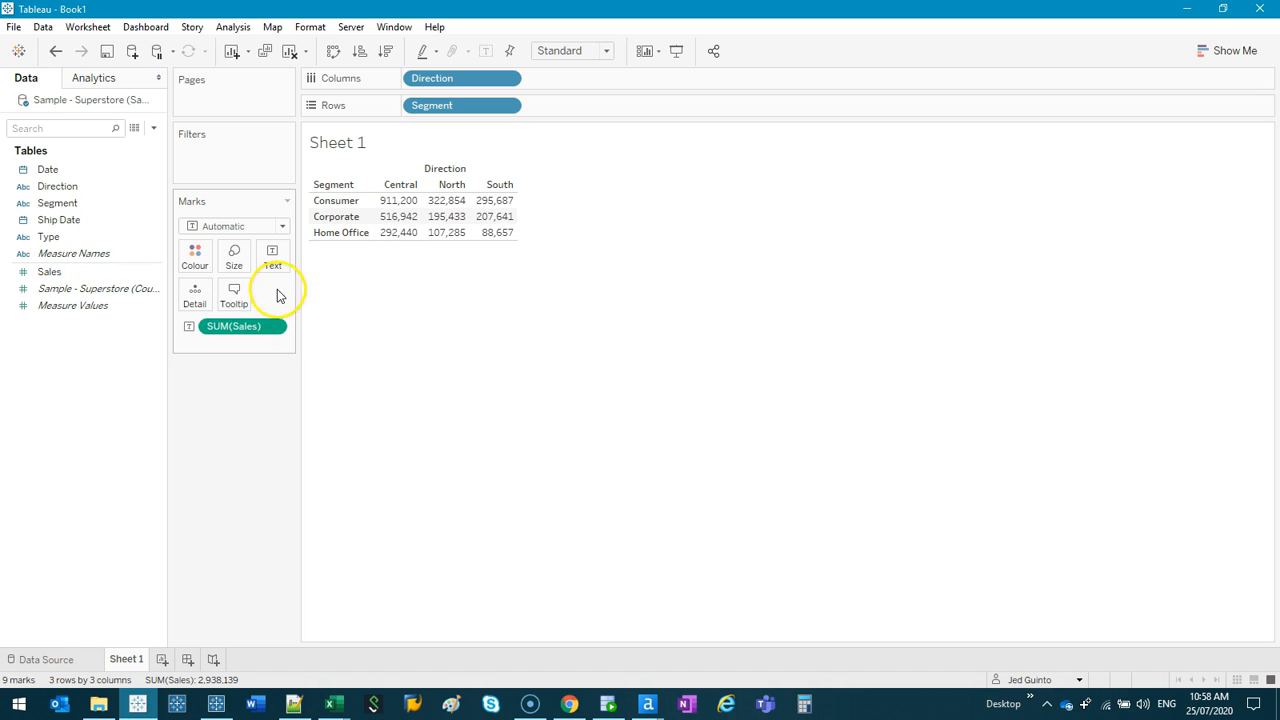
- Turn the table into a highlight table by colouring by Sales, keeping the Sales labels, and using the Square mark type
drag(249, 326, 196, 257)
click(216, 232)
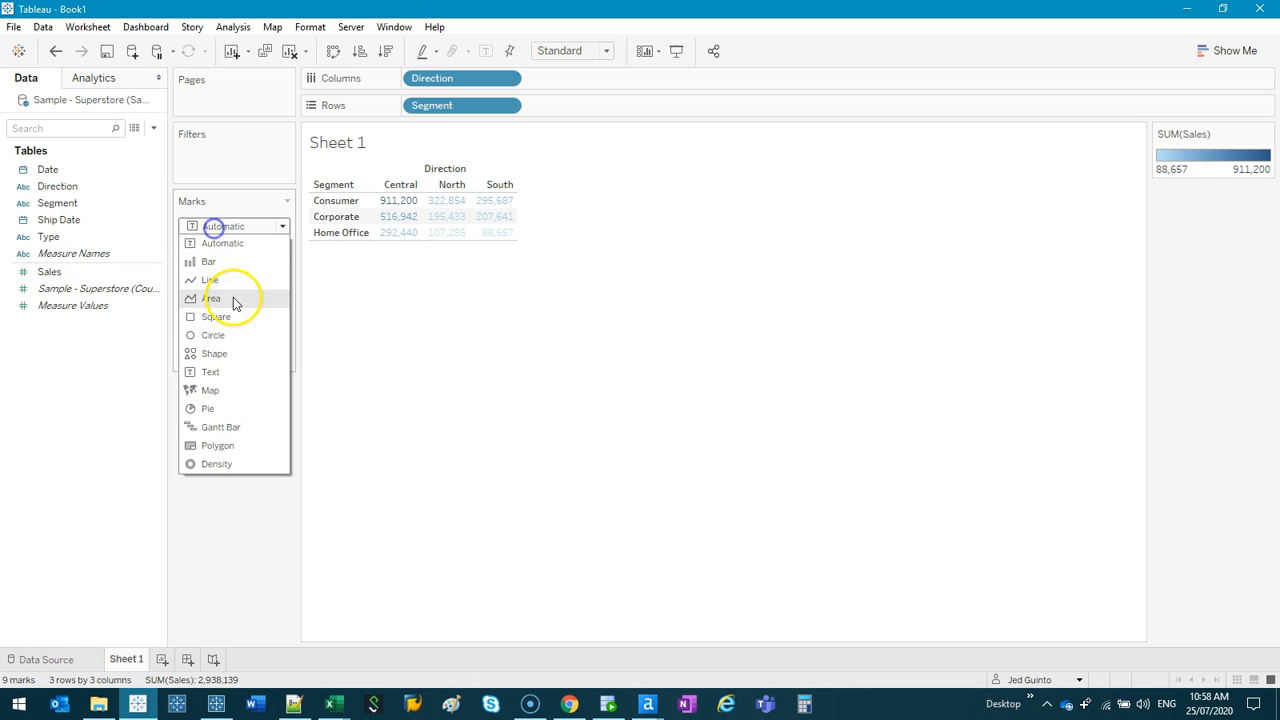
click(214, 312)
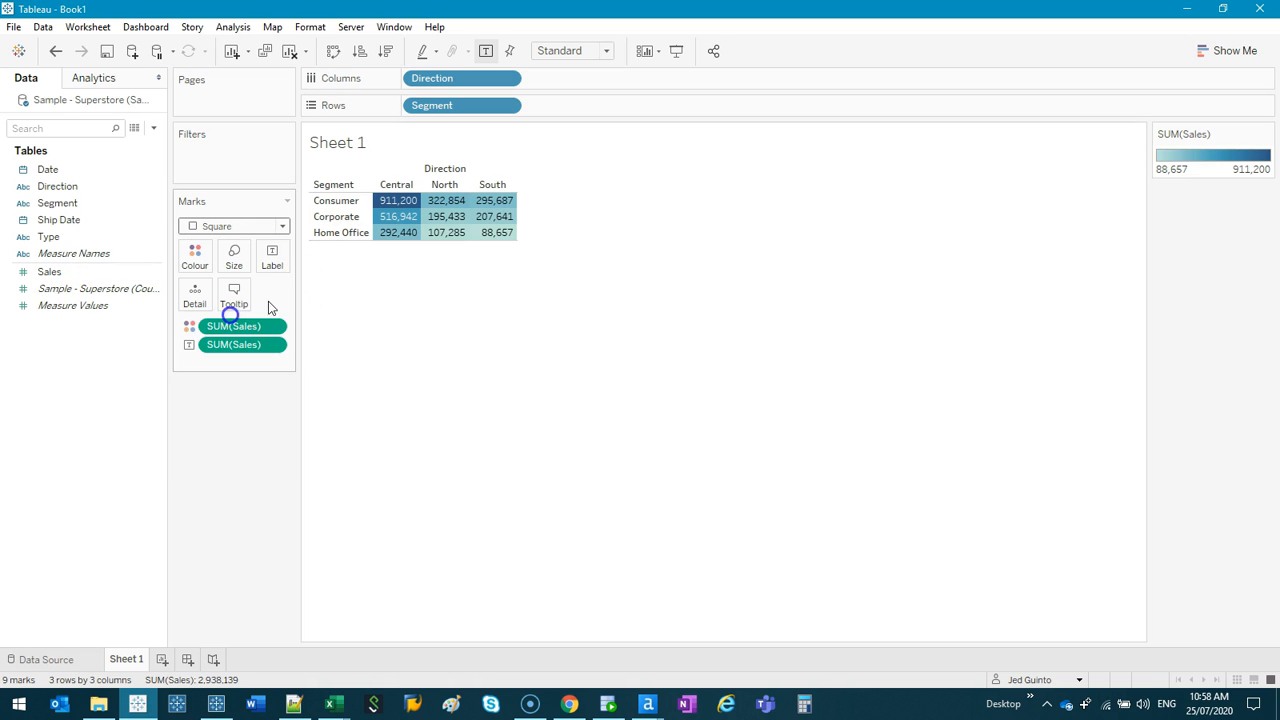
- Add row and column grand totals to the table and fit it to Entire View
click(100, 80)
drag(51, 191, 606, 224)
click(565, 51)
click(575, 106)
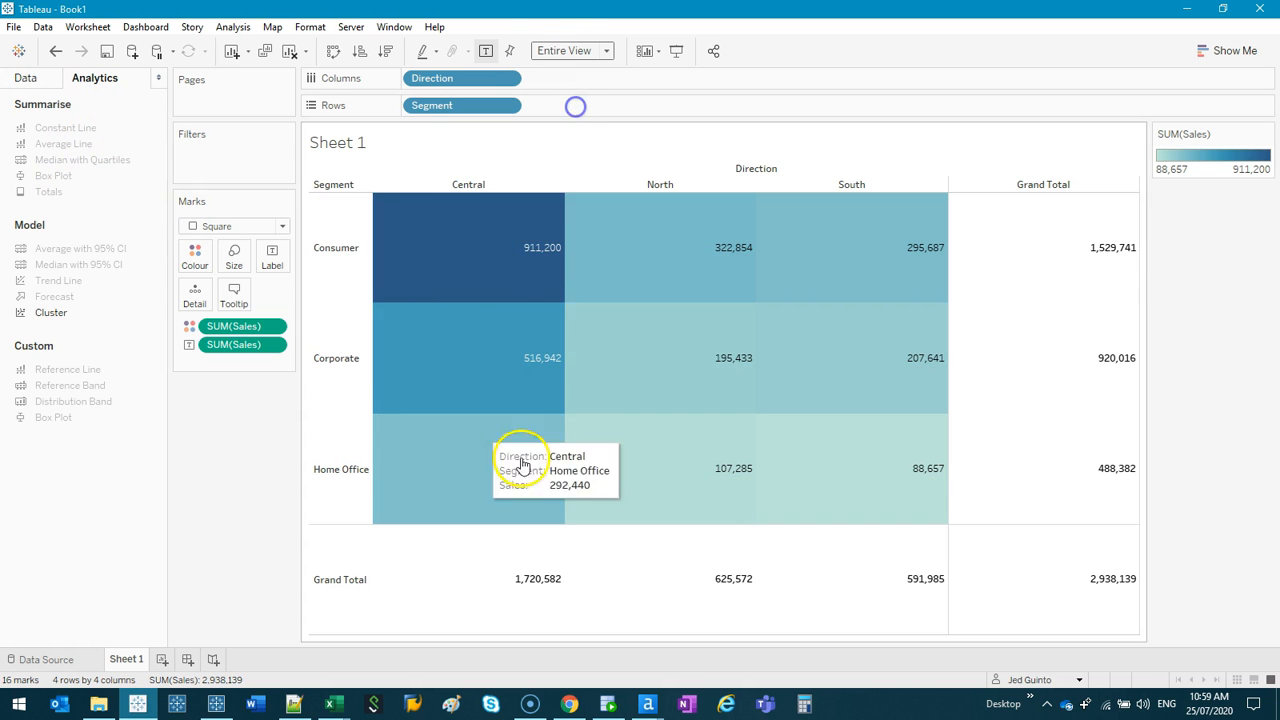
- Centre the Sales mark labels horizontally
click(272, 258)
click(362, 381)
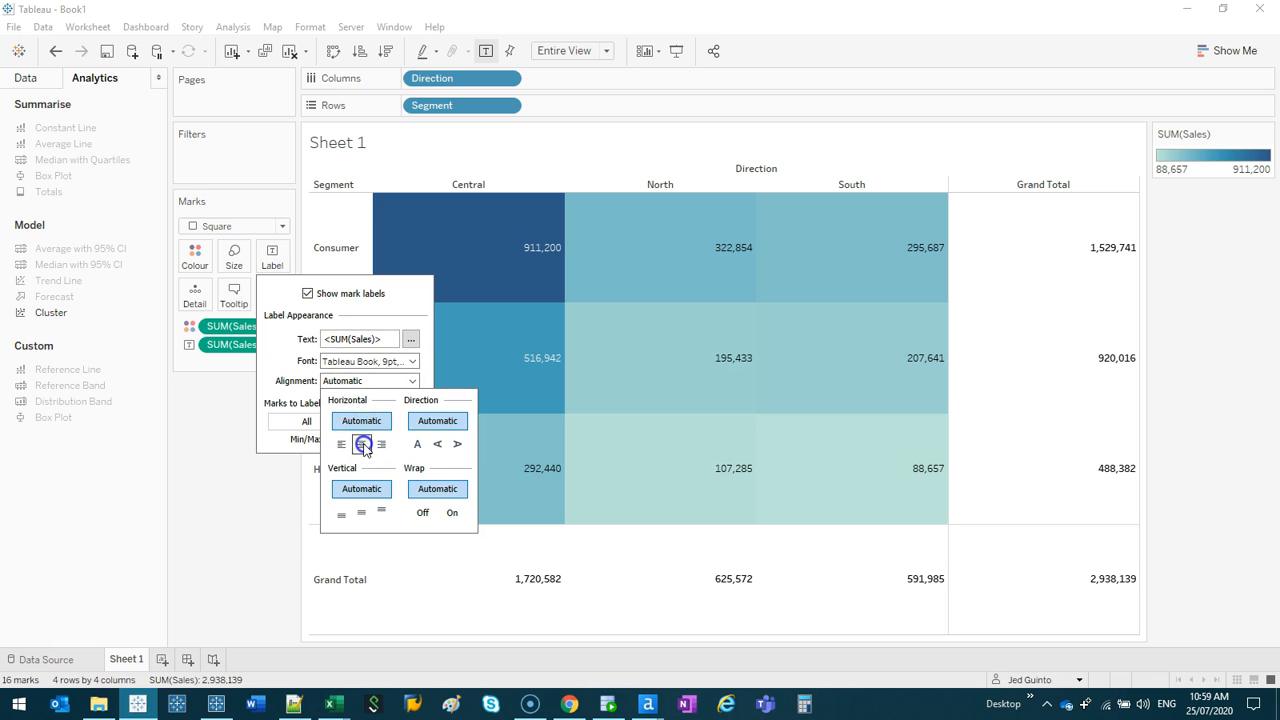
click(363, 445)
click(280, 543)
- Hide the Direction field label and the sheet title, and slightly widen the Segment header column
right_click(774, 167)
click(834, 239)
right_click(563, 137)
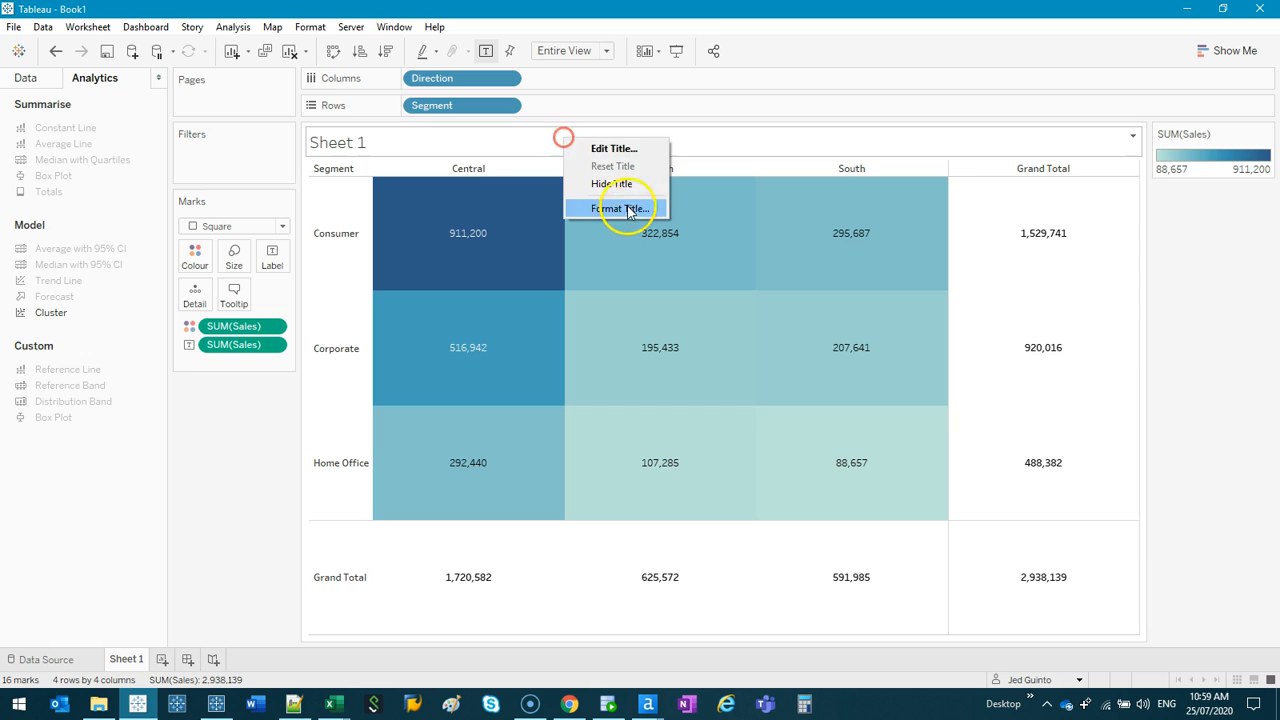
click(611, 184)
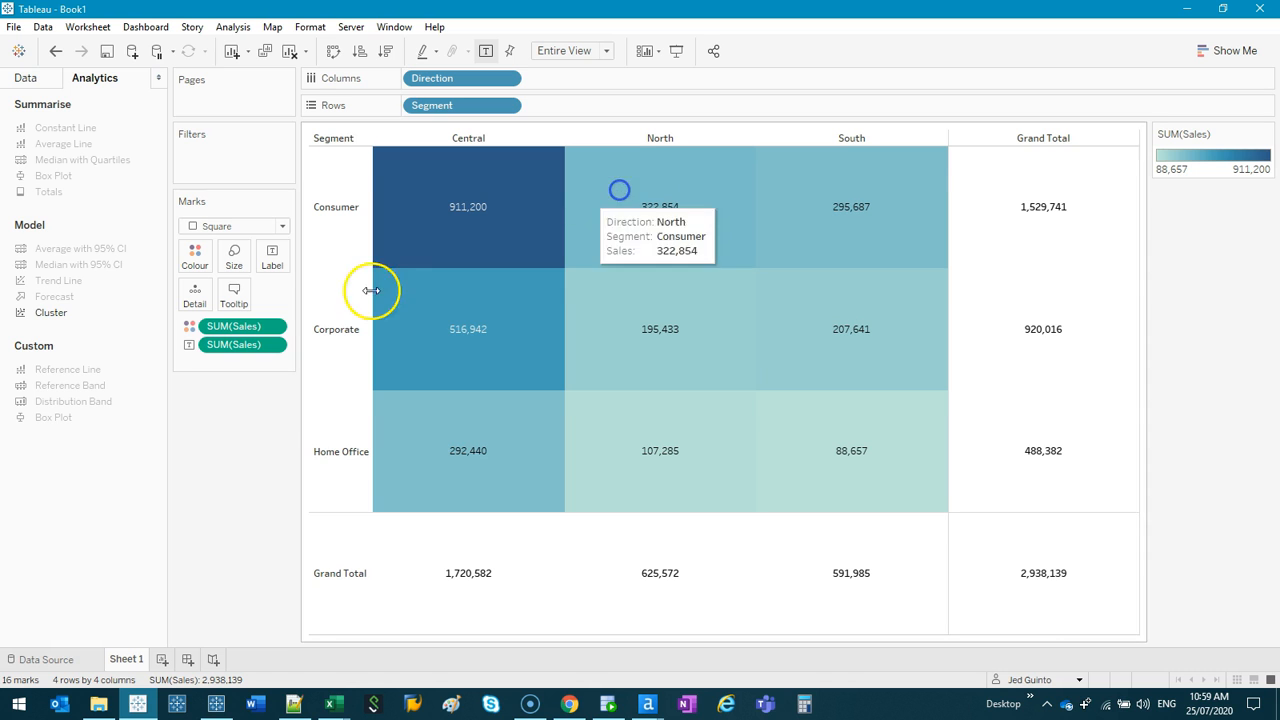
click(27, 84)
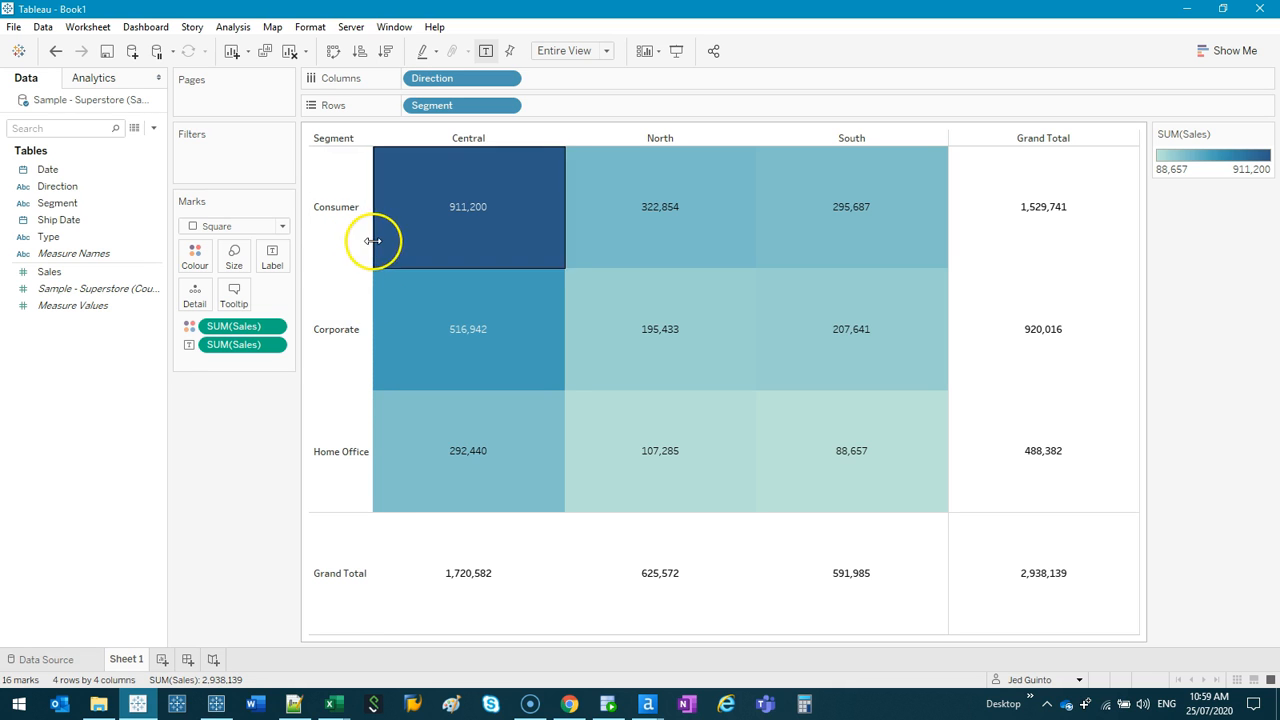
drag(371, 243, 386, 243)
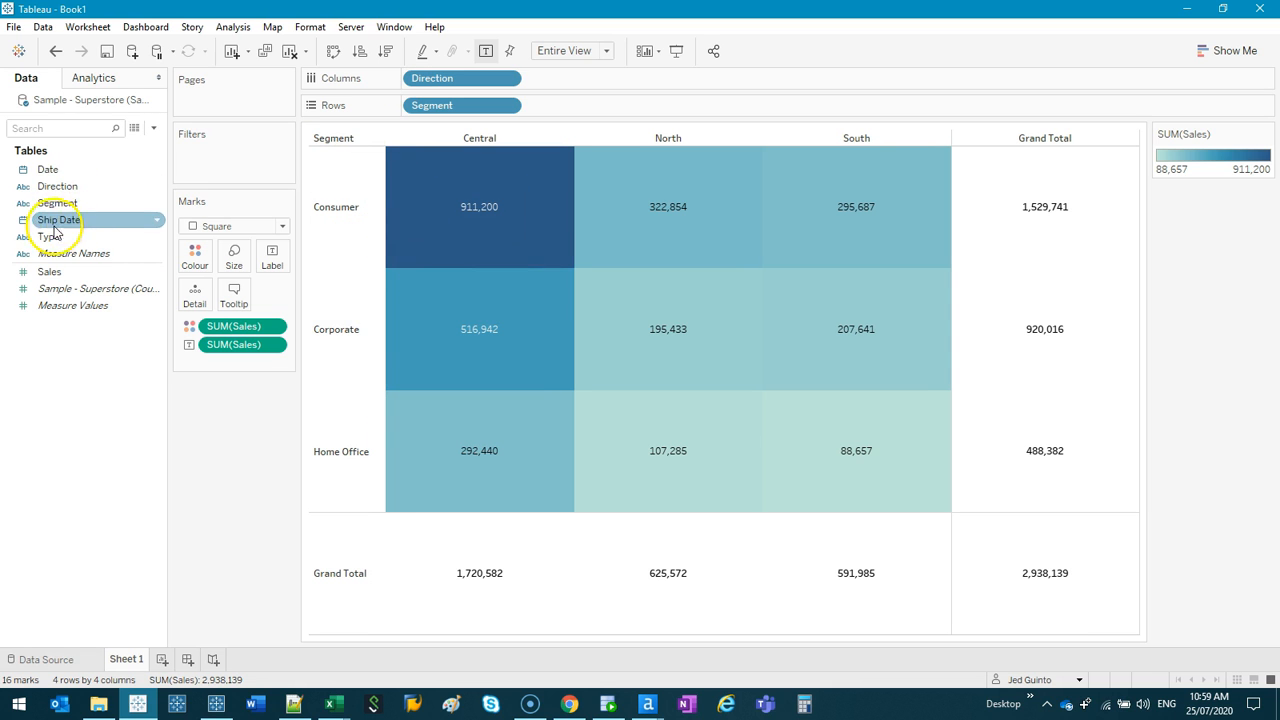
- Switch to the Sample - Superstore (Updated) workbook in Excel and rename the Type header in A1 to Category
click(337, 705)
click(381, 632)
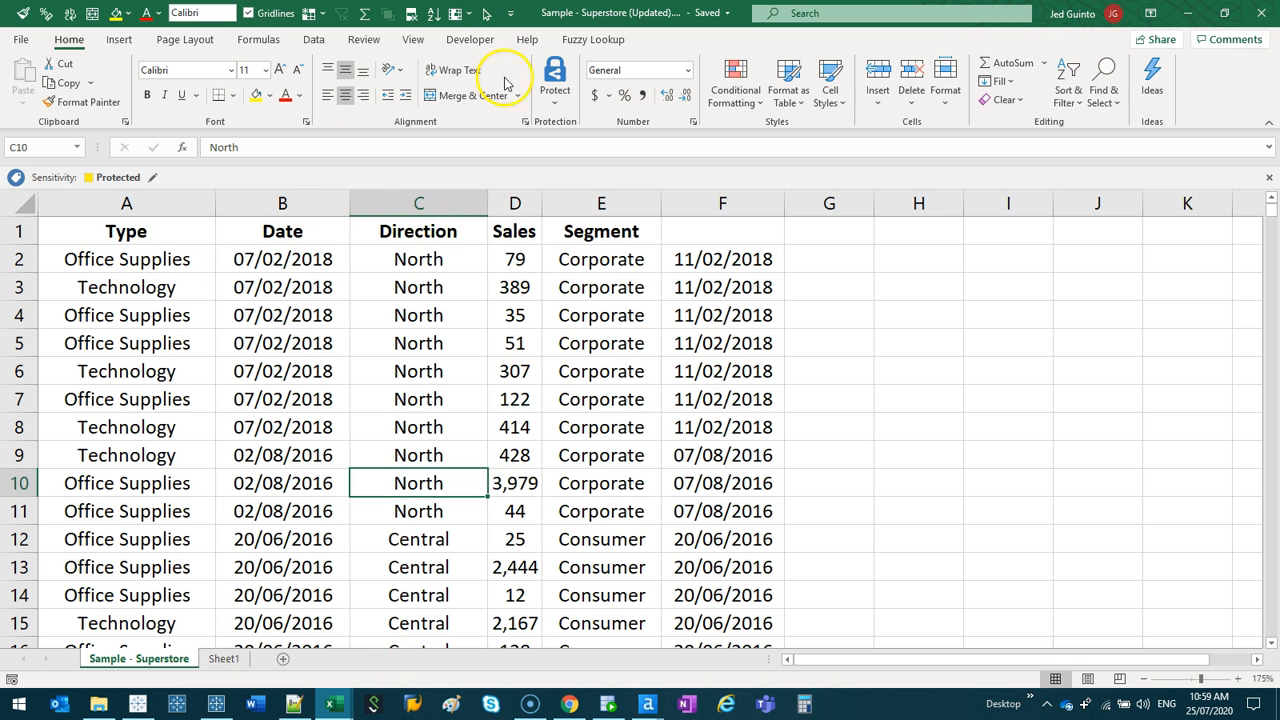
click(157, 205)
click(109, 229)
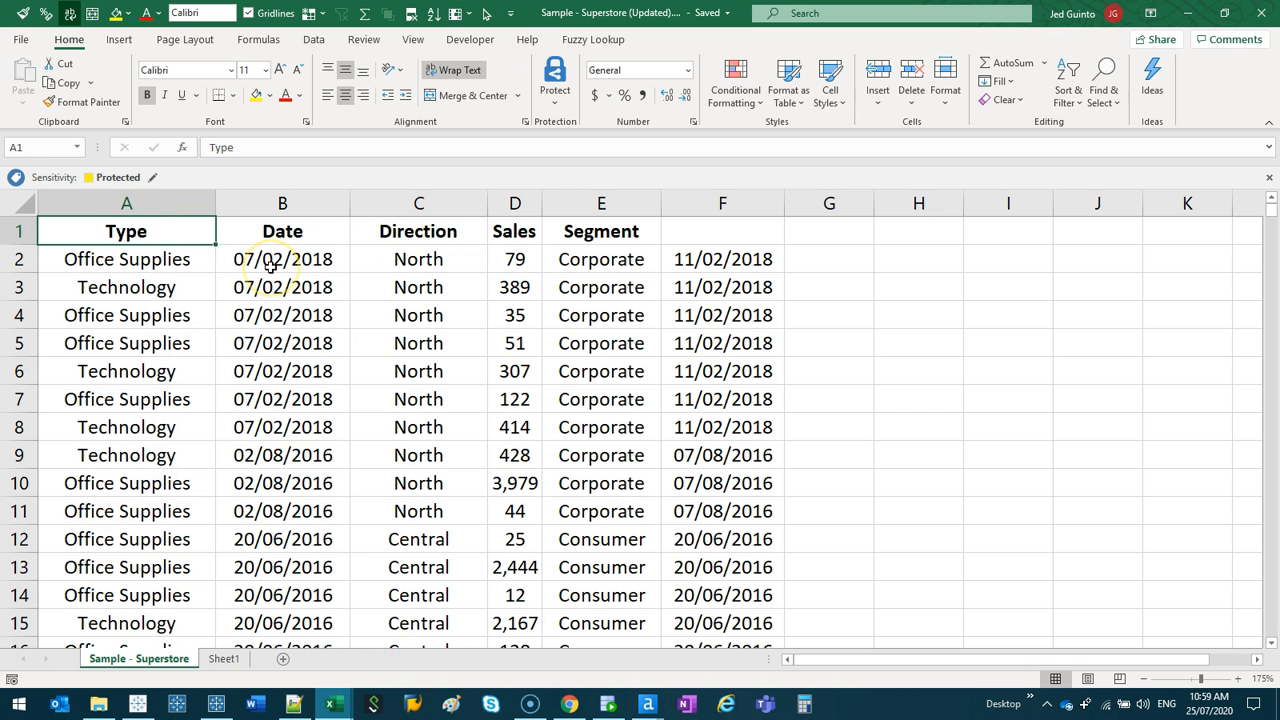
text(Category)
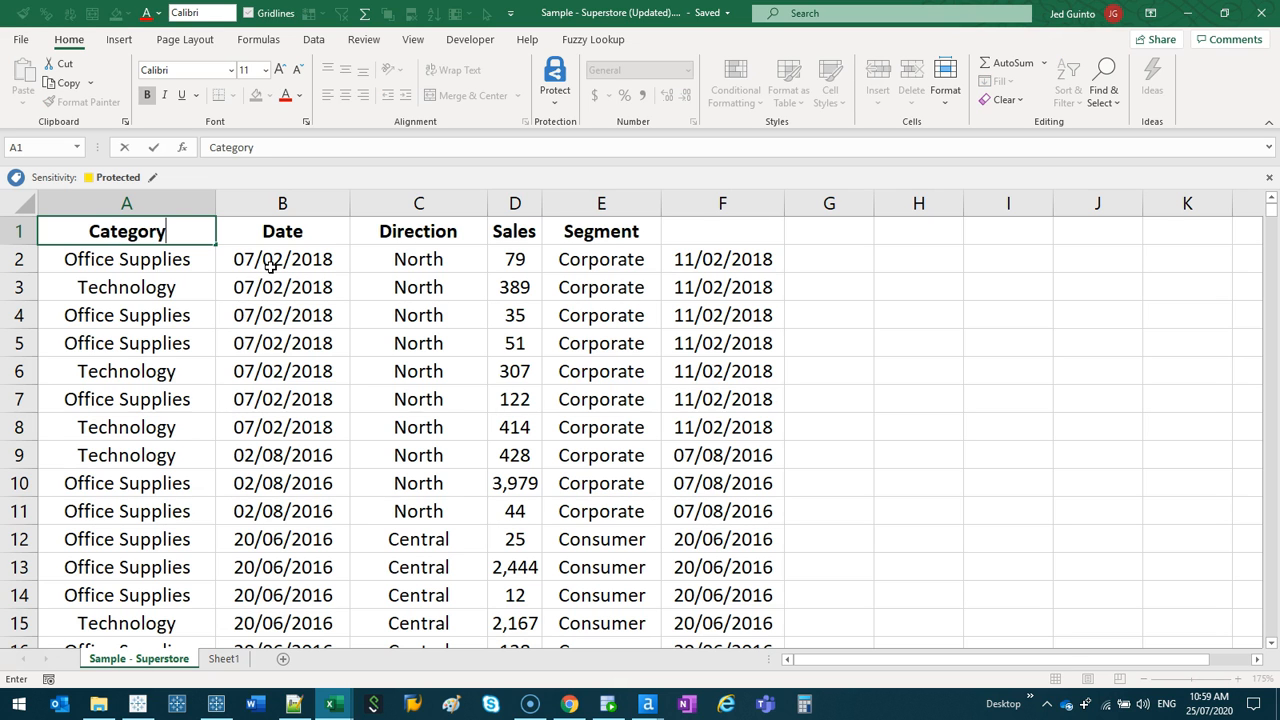
- Close the Tableau Prep Builder flow without saving its changes
click(238, 665)
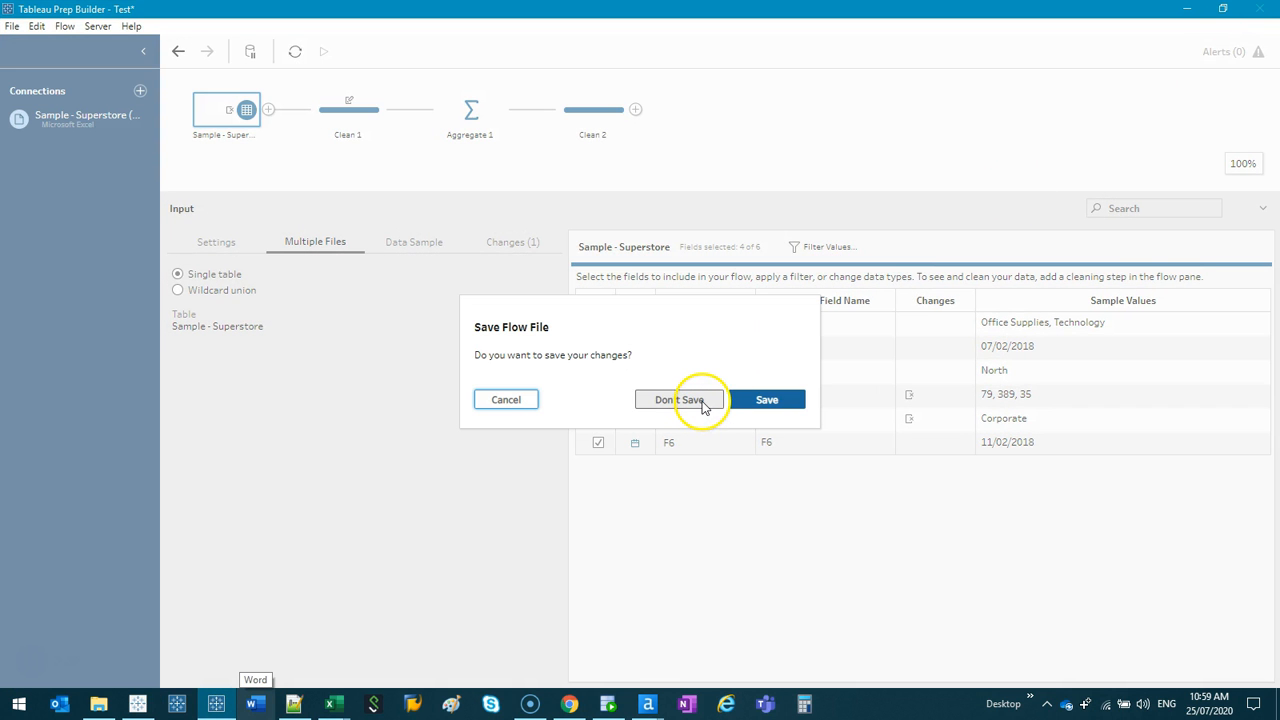
click(703, 405)
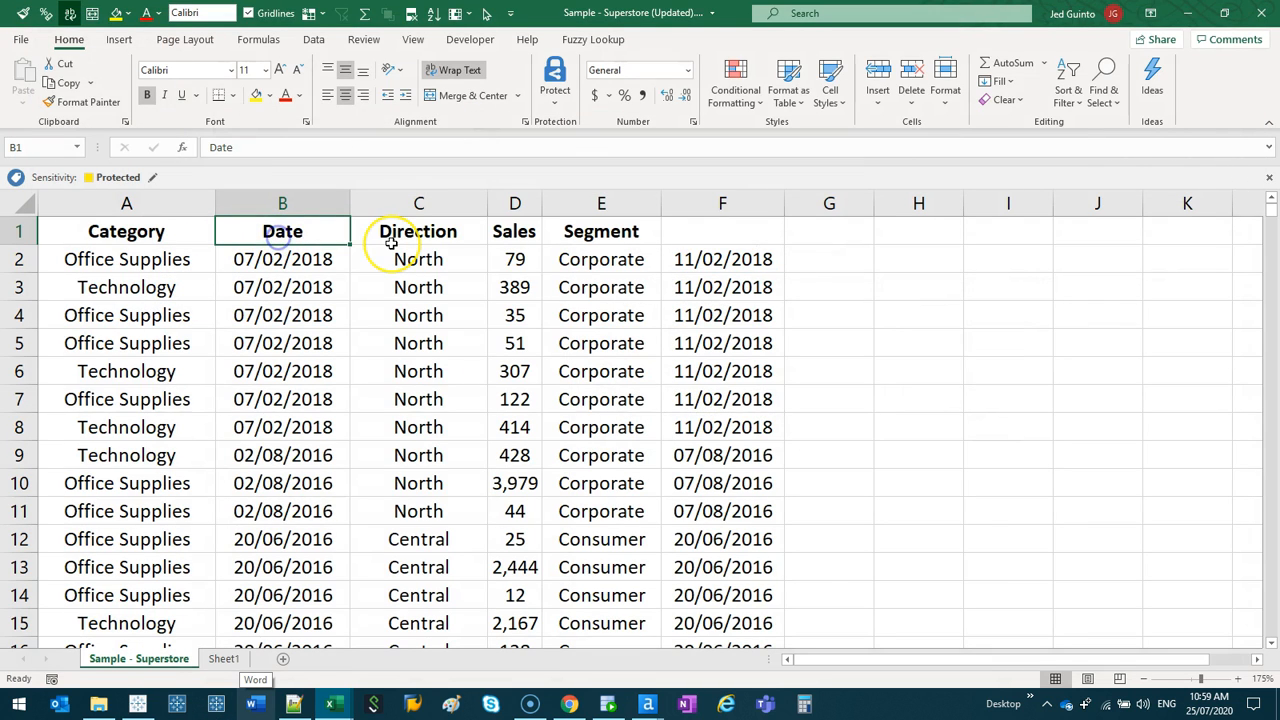
- In the Excel header row, rename Date to Order Date and Direction to Region, and title column F Shipping Date
text(Order)
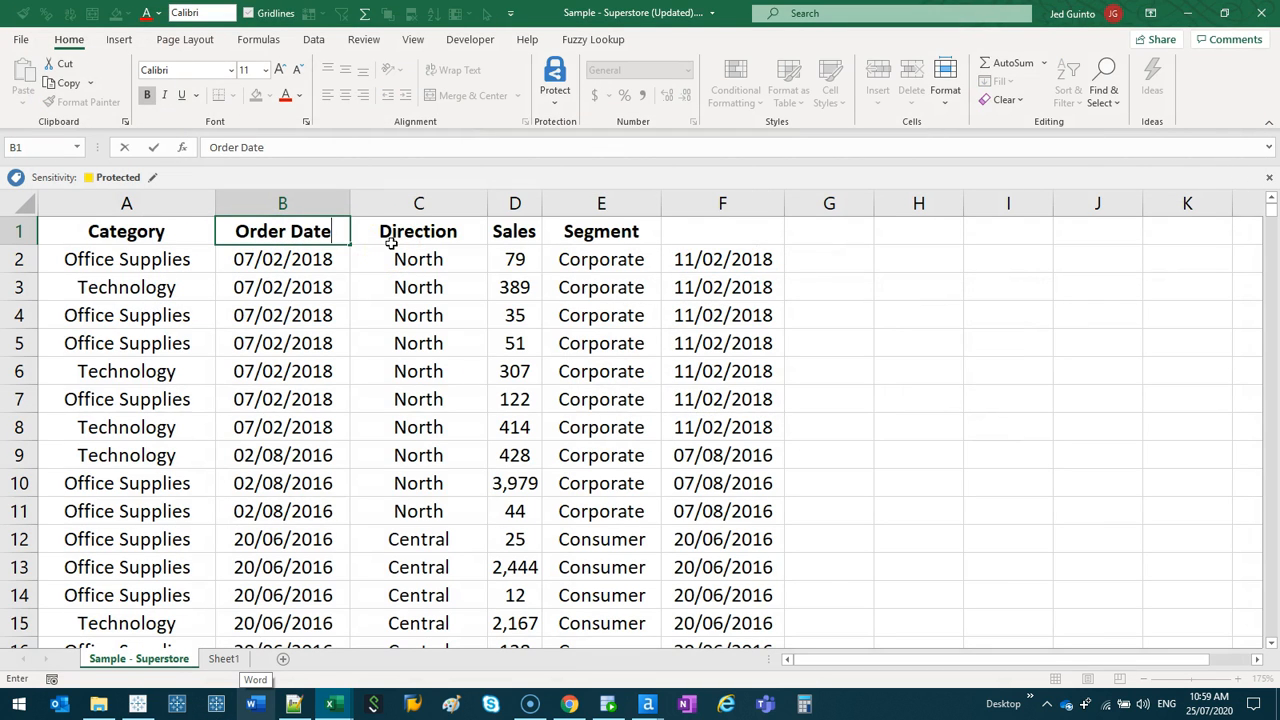
click(410, 235)
text(Region)
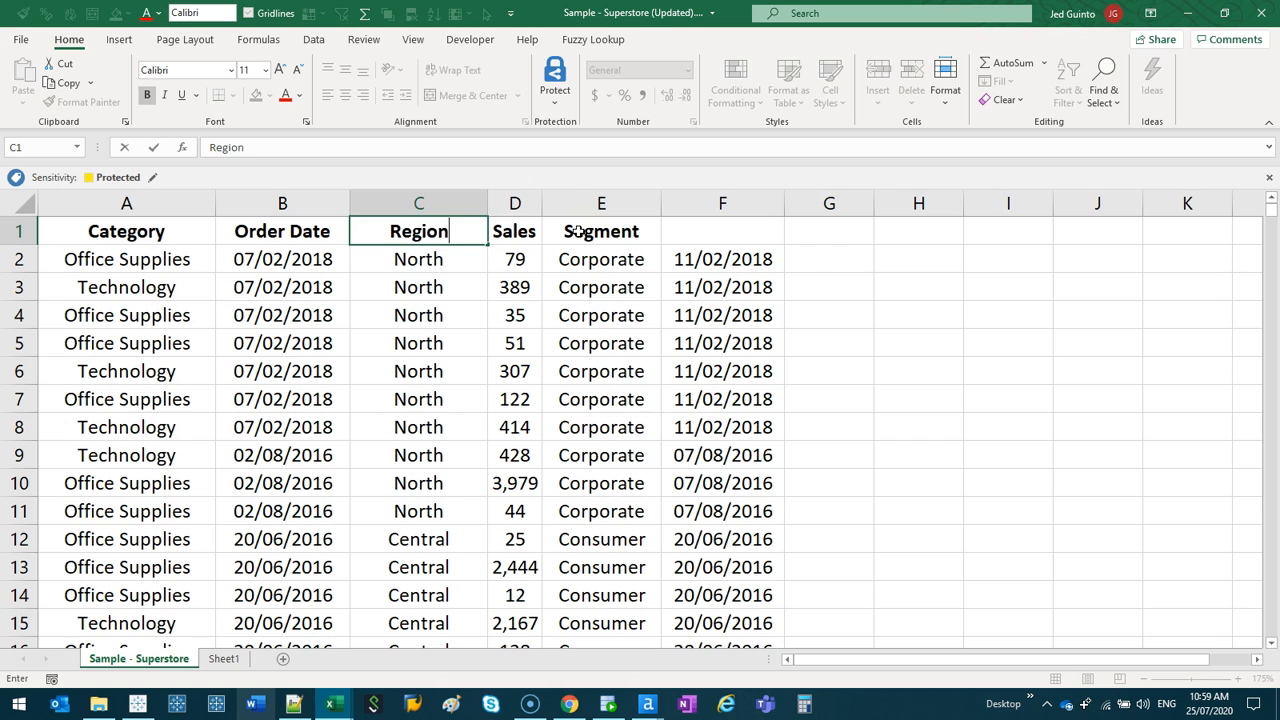
key(Tab)
key(Tab)
click(717, 238)
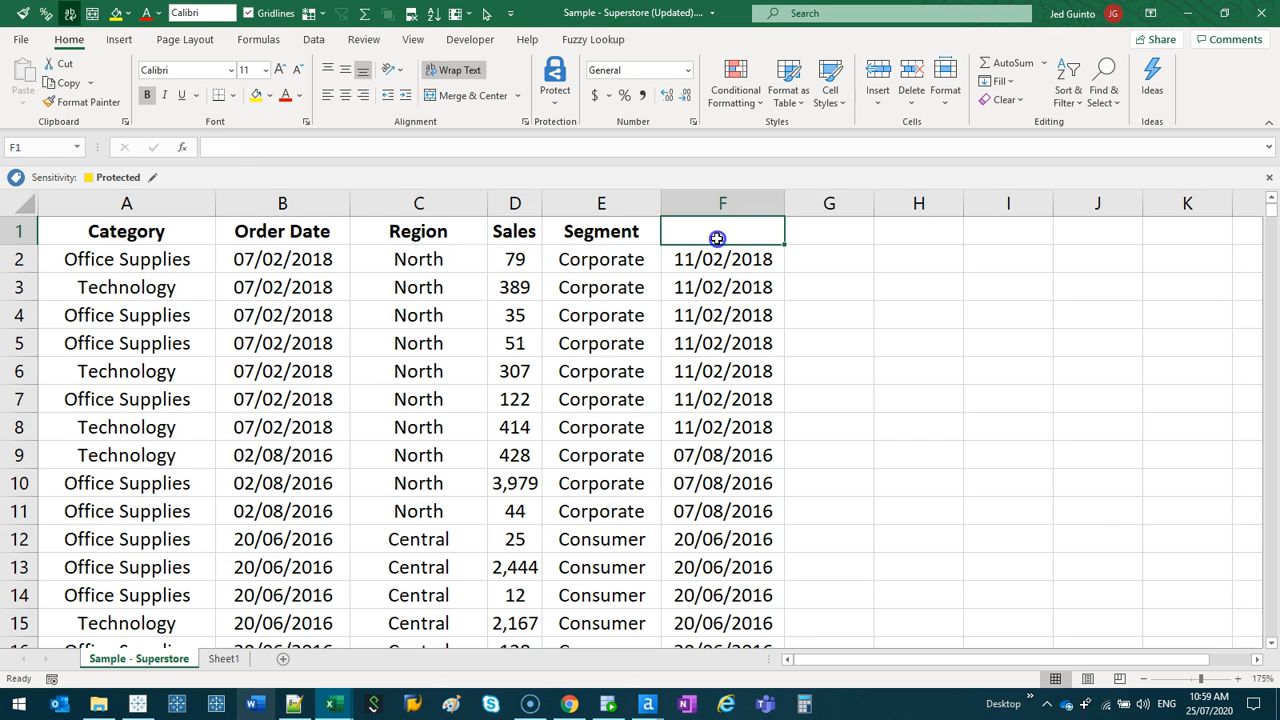
text(Shipping Date)
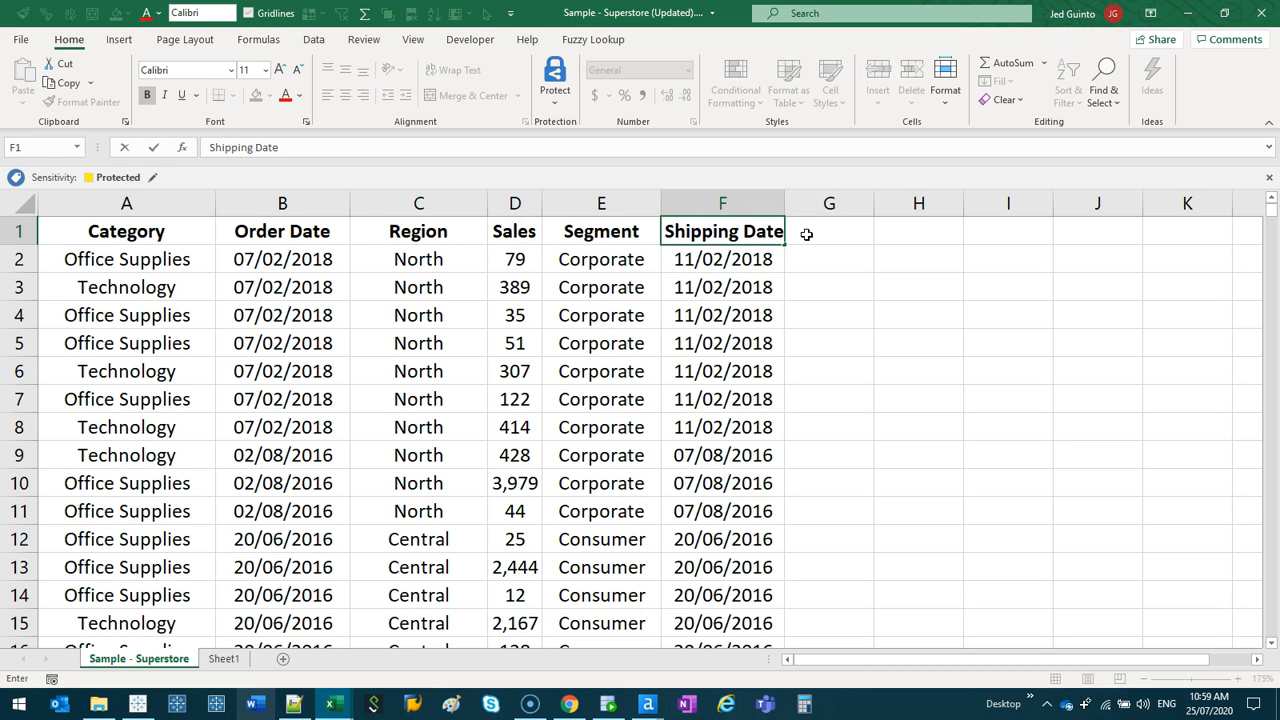
click(806, 234)
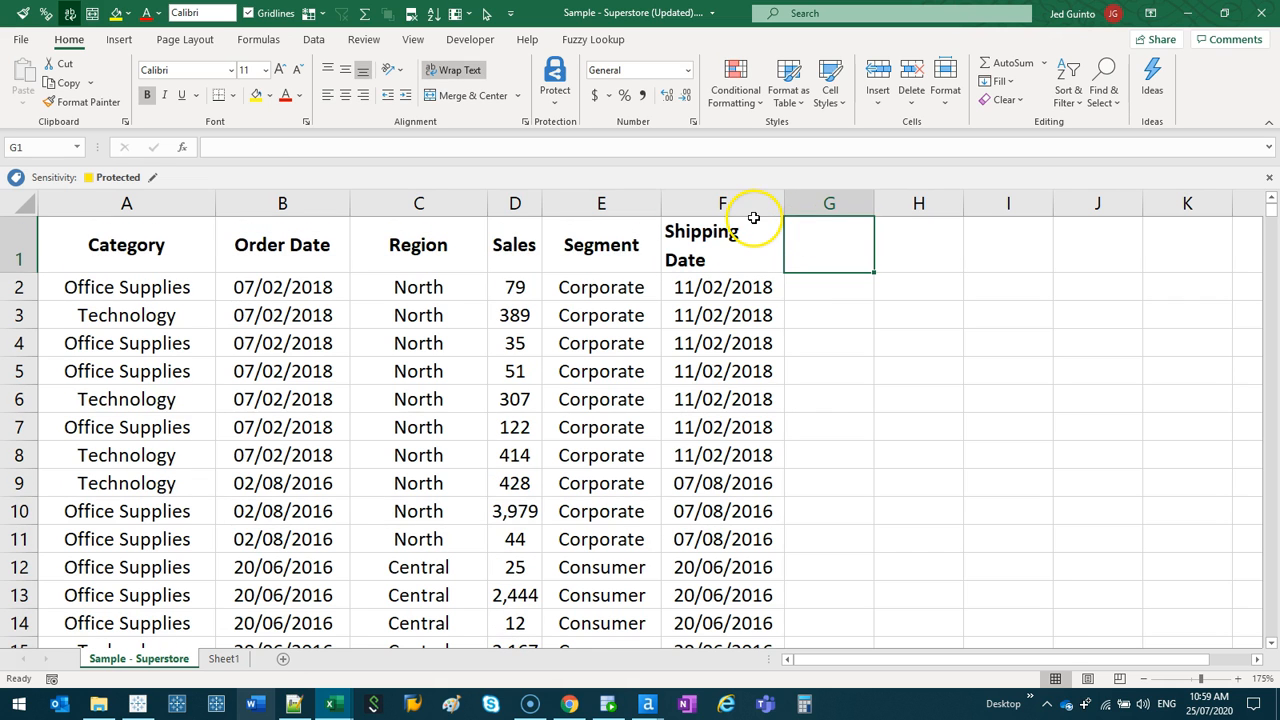
- Copy the Sub-Category column from Sheet1 into column G of the Sample - Superstore sheet and widen it to 14.29
click(225, 659)
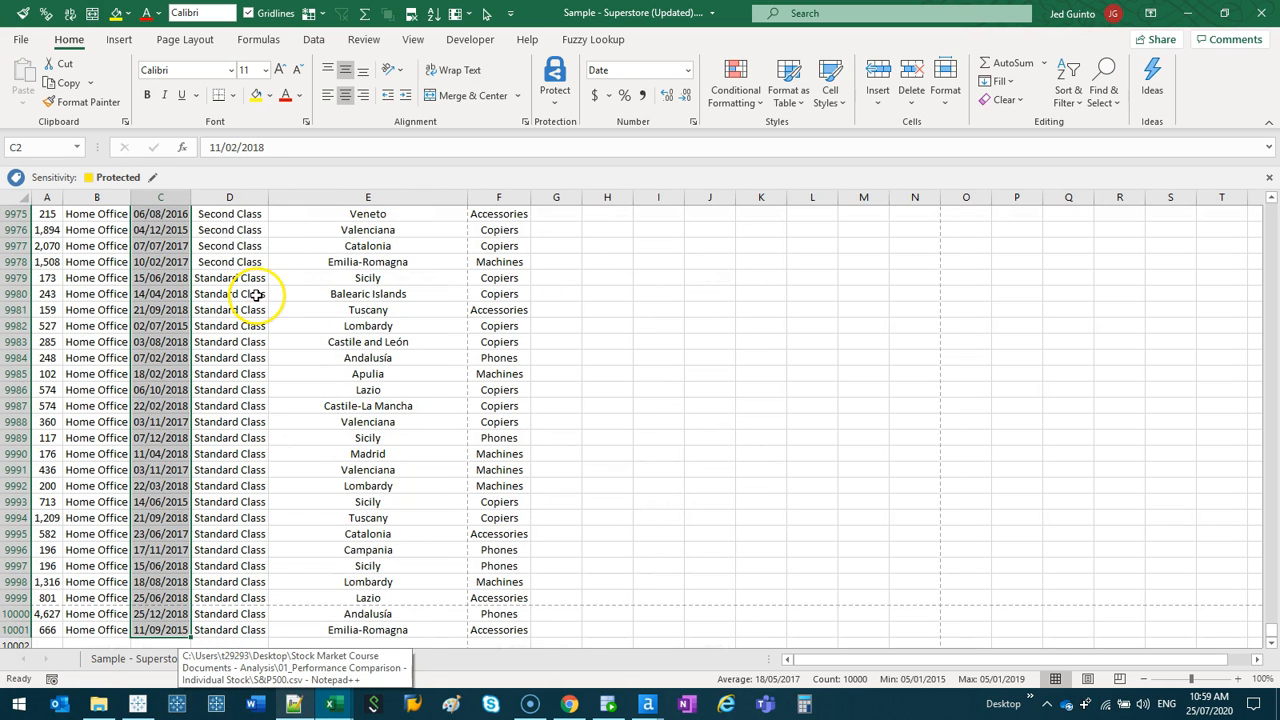
key(ctrl+Page_Up)
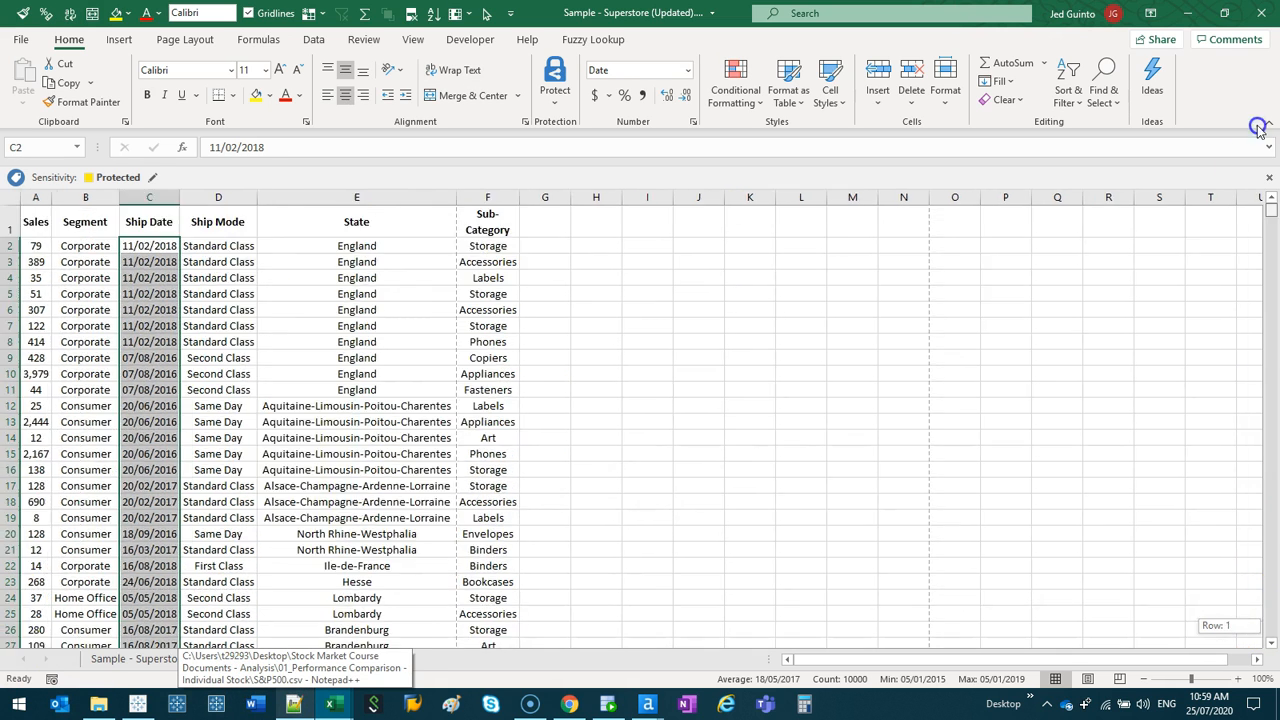
click(487, 198)
key(ctrl+c)
click(148, 665)
click(829, 203)
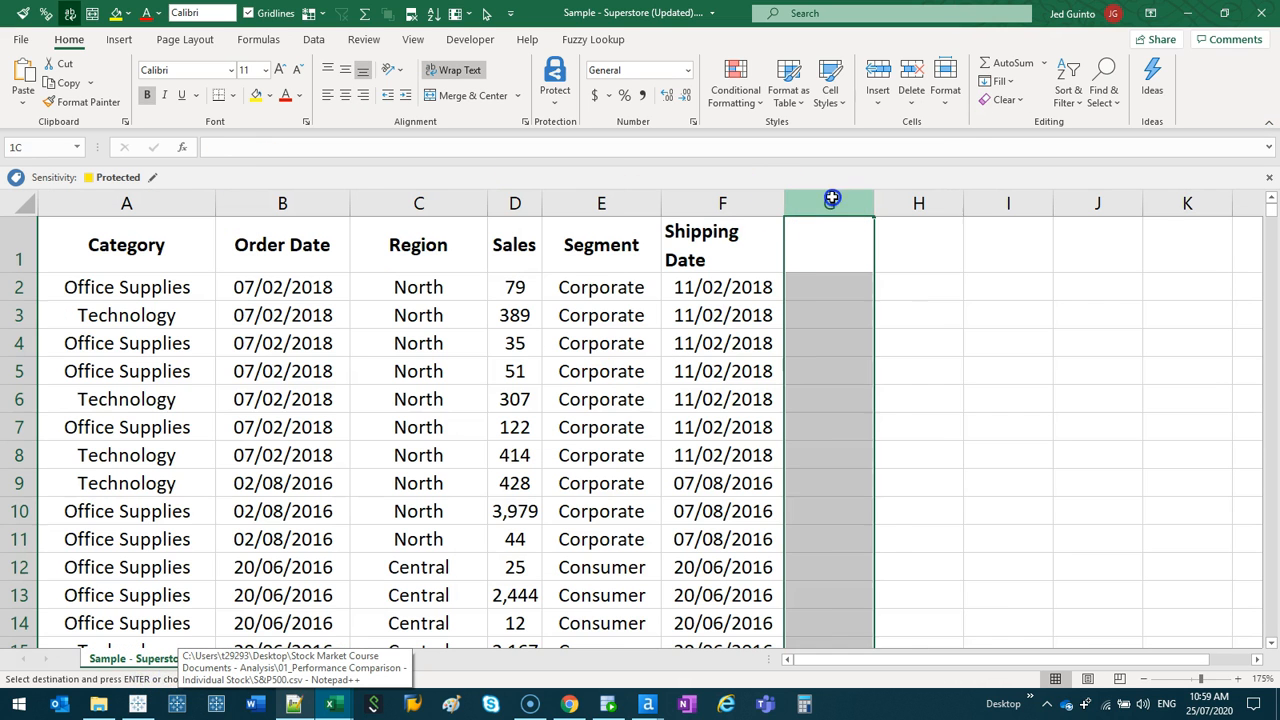
key(ctrl+v)
click(862, 400)
drag(896, 195, 931, 203)
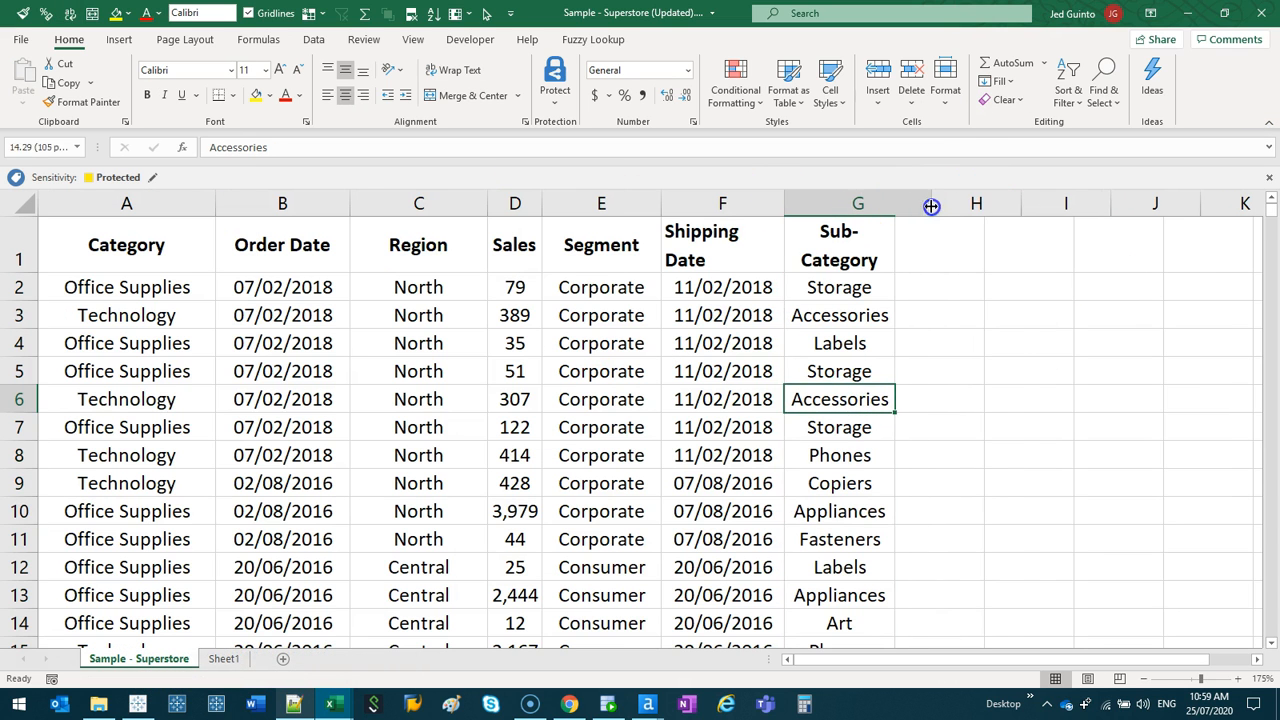
- Switch to Tableau Desktop and refresh the Sample - Superstore data source
click(568, 399)
click(138, 704)
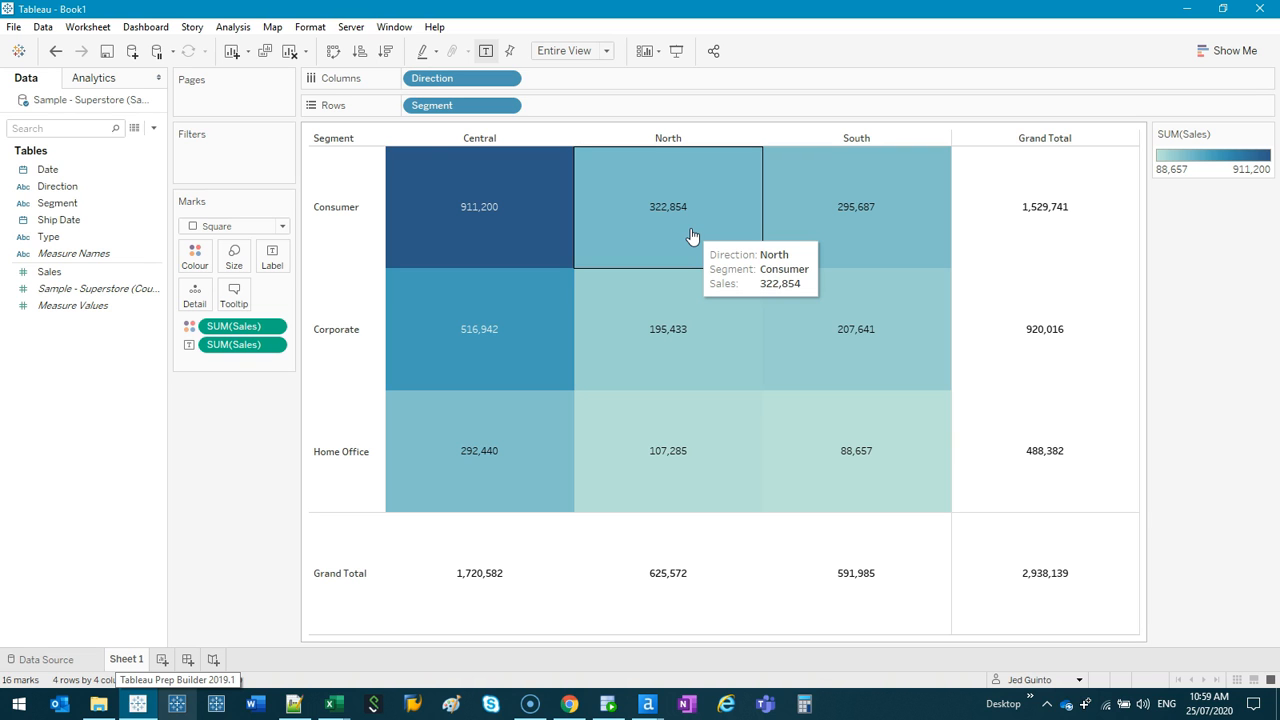
right_click(97, 100)
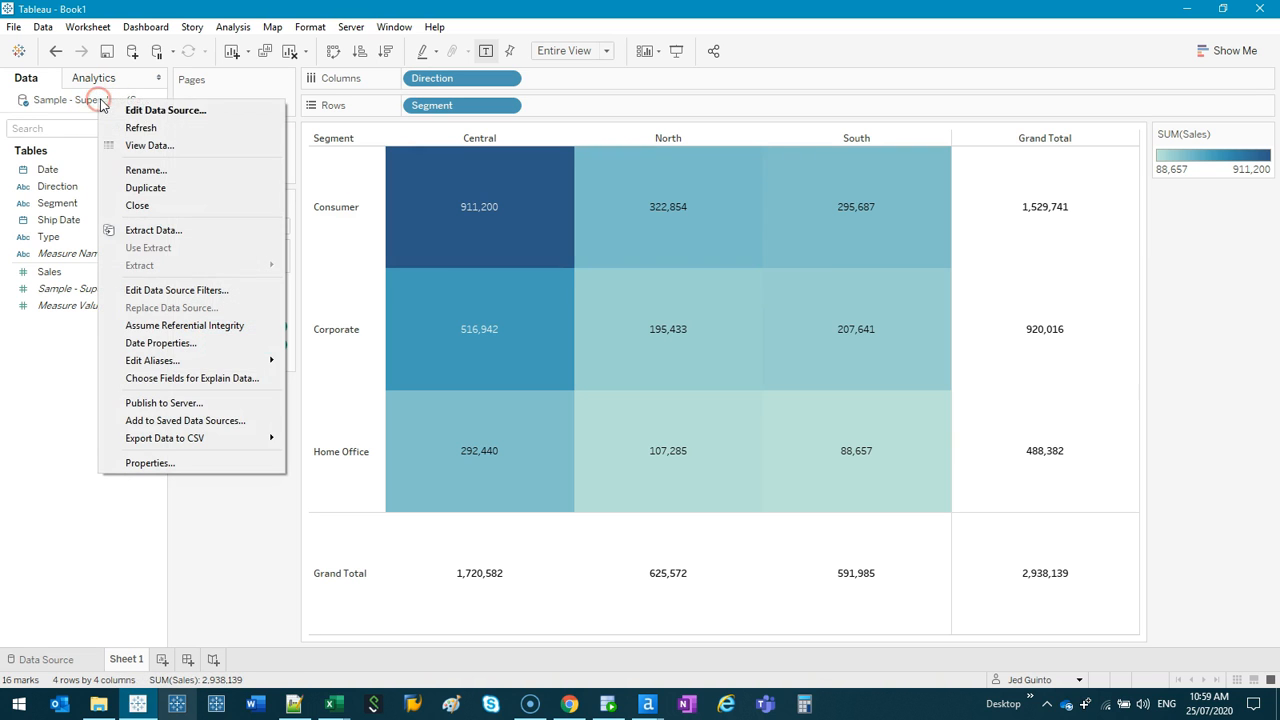
click(160, 130)
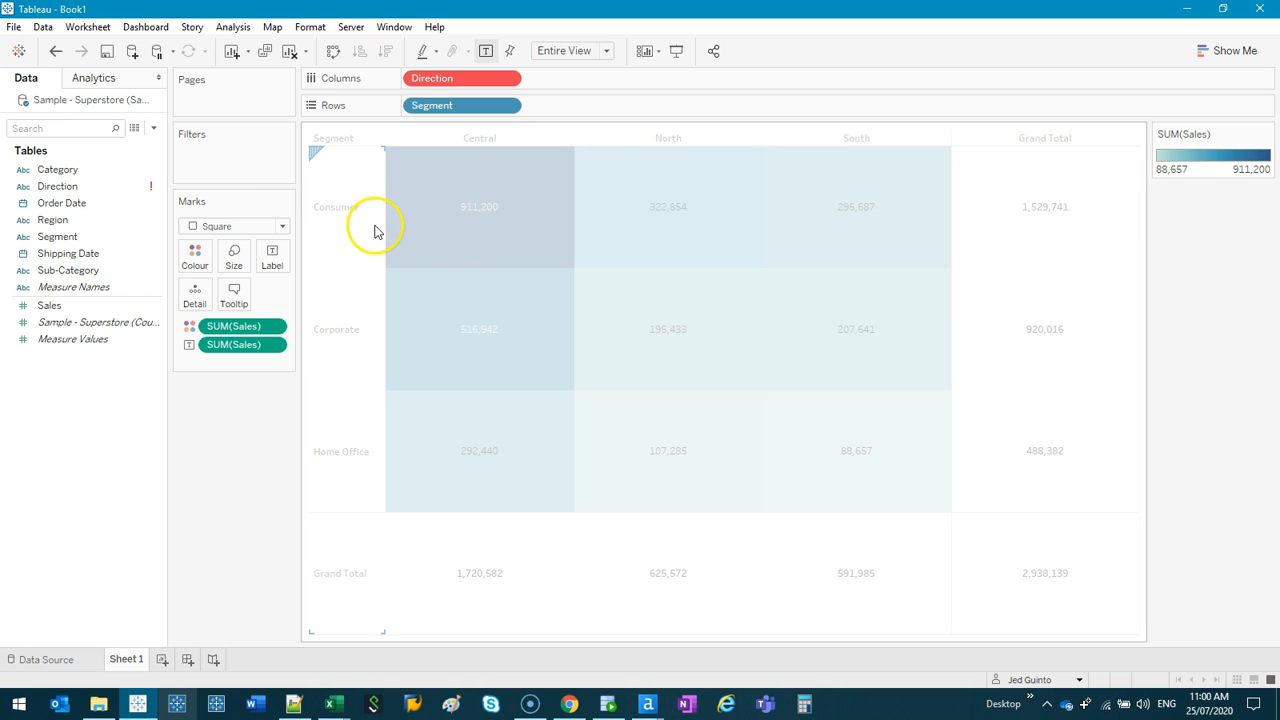
- View the data source's underlying rows, examine the Region values, and close the data window
click(87, 191)
ctrl+click(89, 220)
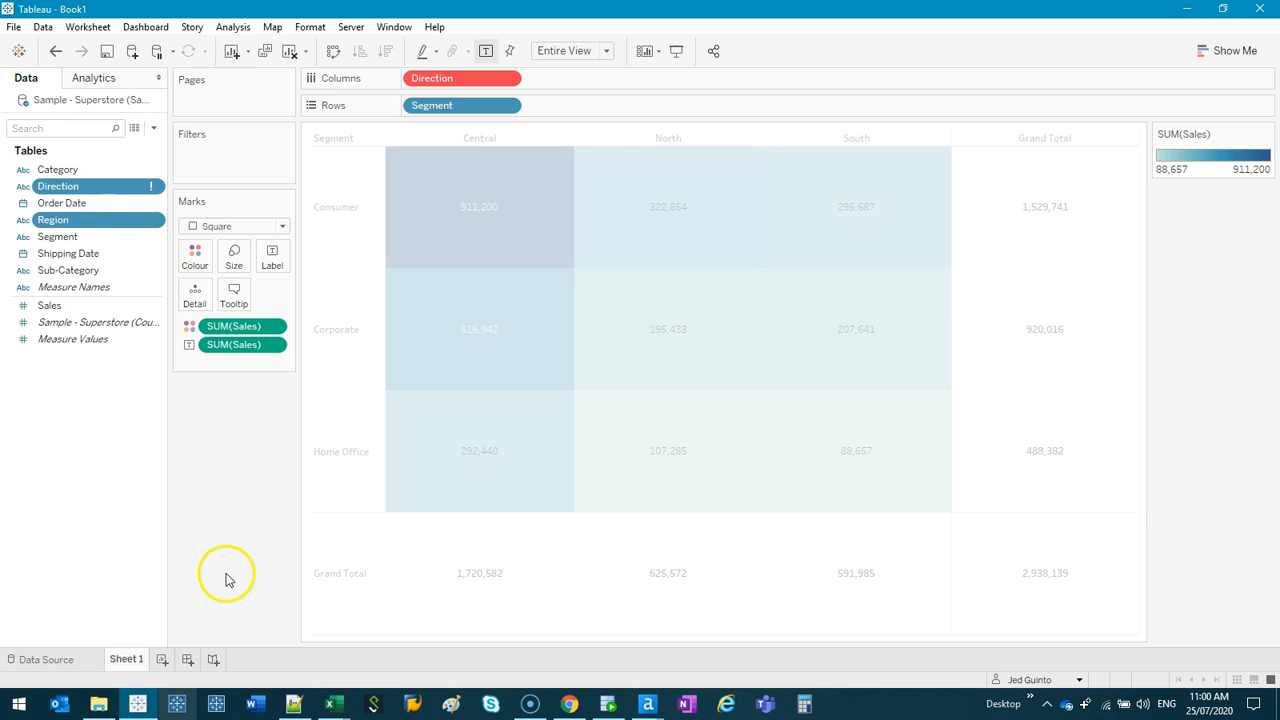
click(134, 129)
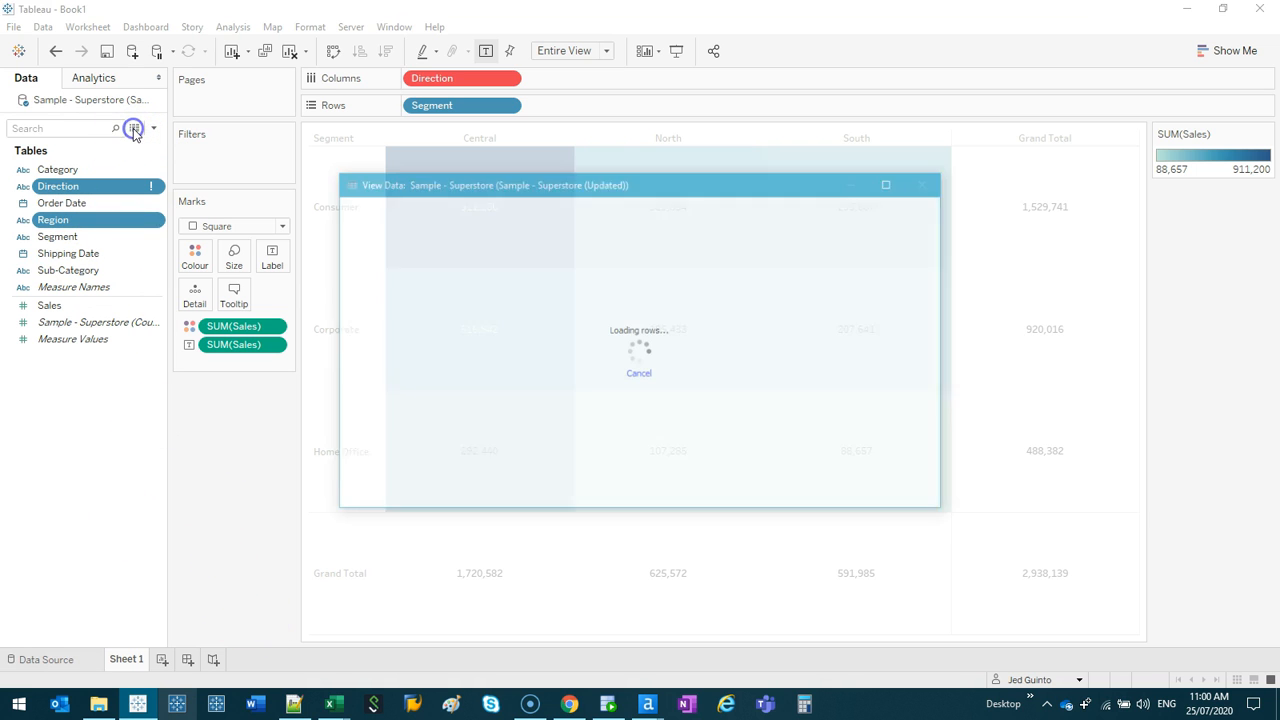
click(888, 182)
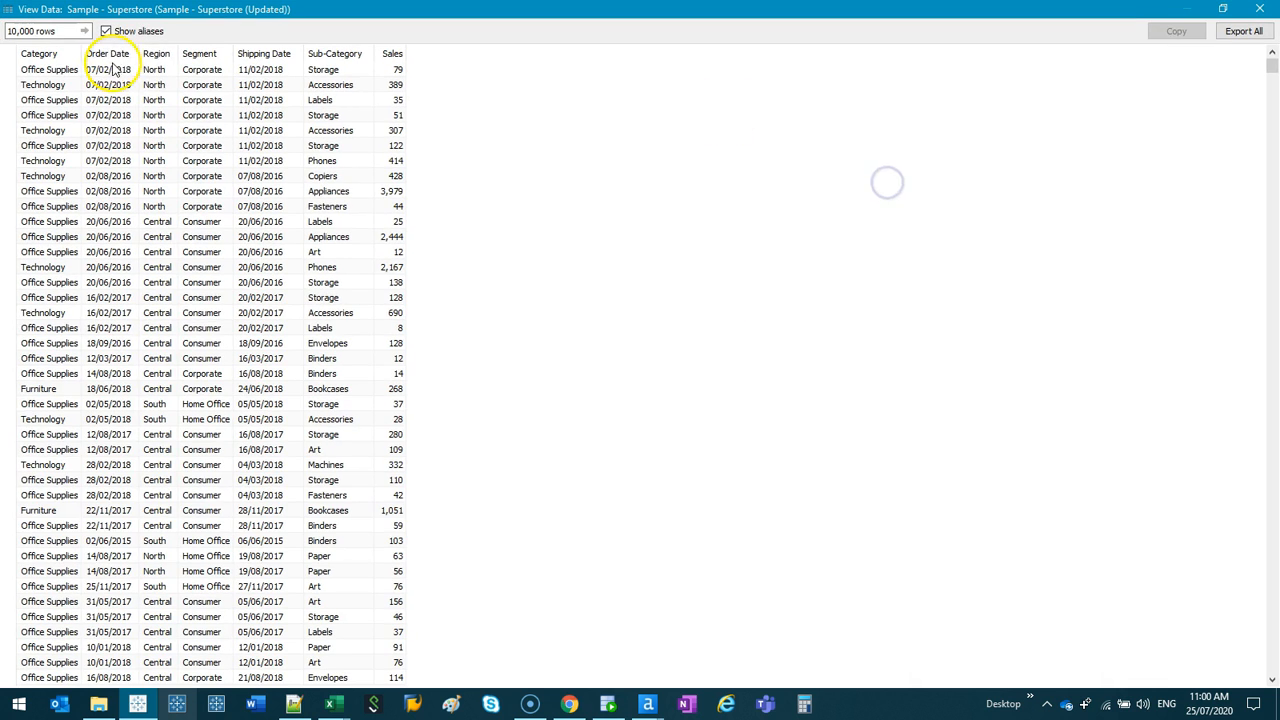
drag(158, 68, 158, 251)
drag(484, 10, 651, 51)
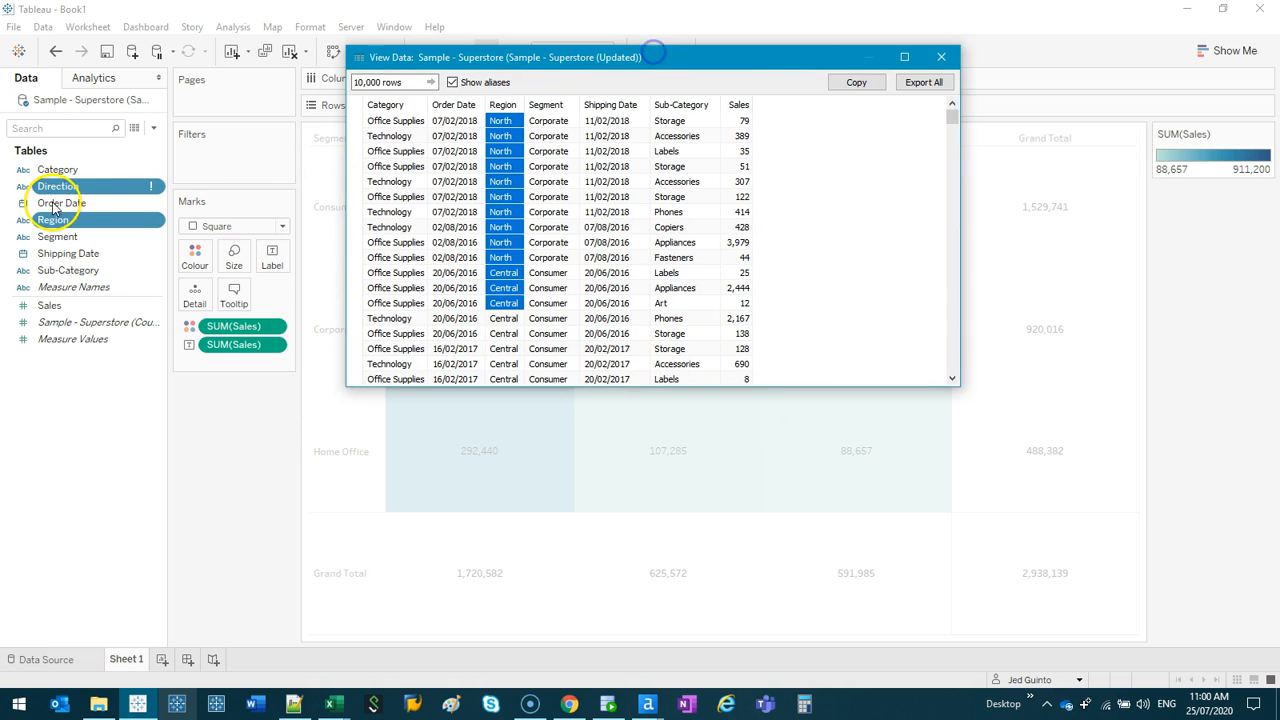
click(504, 212)
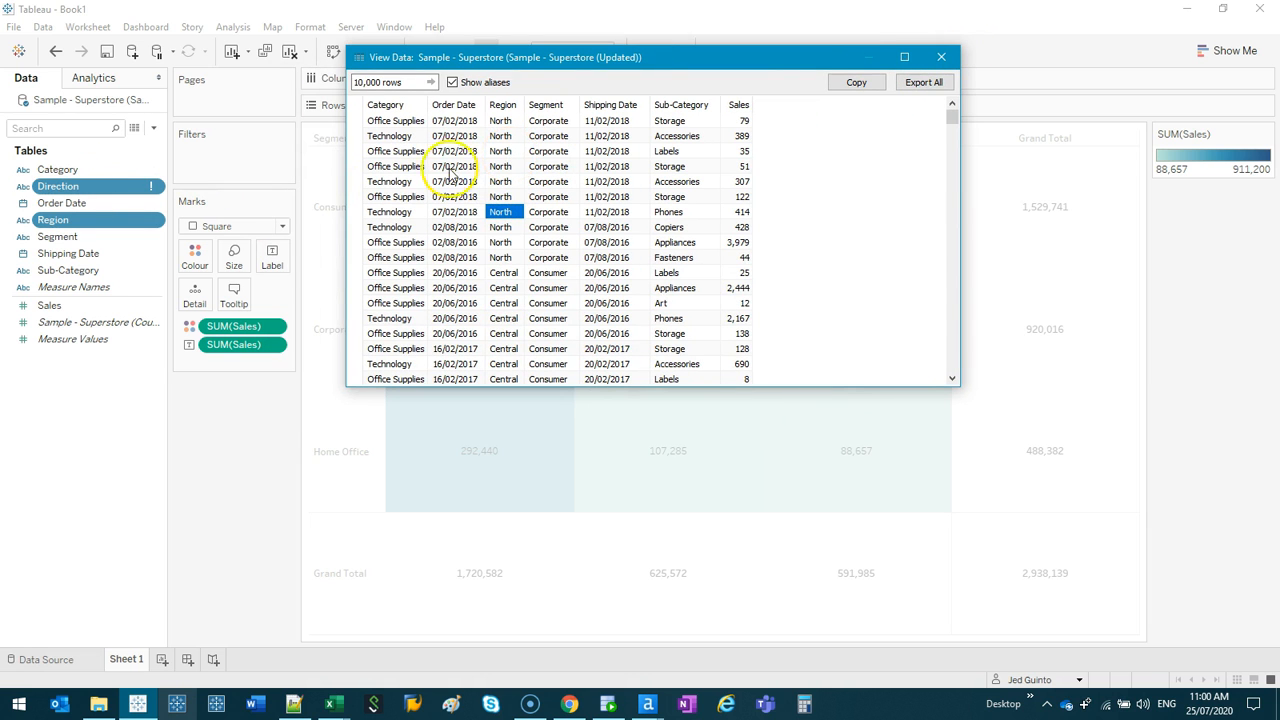
click(943, 58)
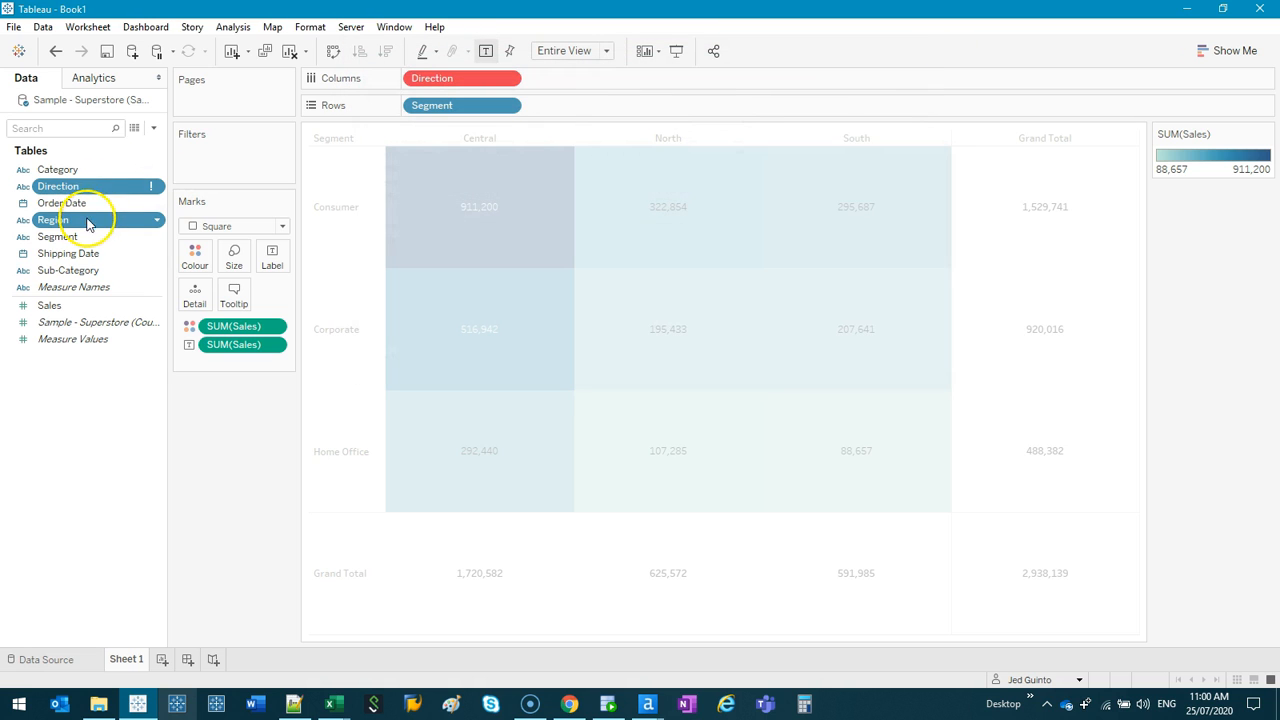
click(95, 188)
click(88, 219)
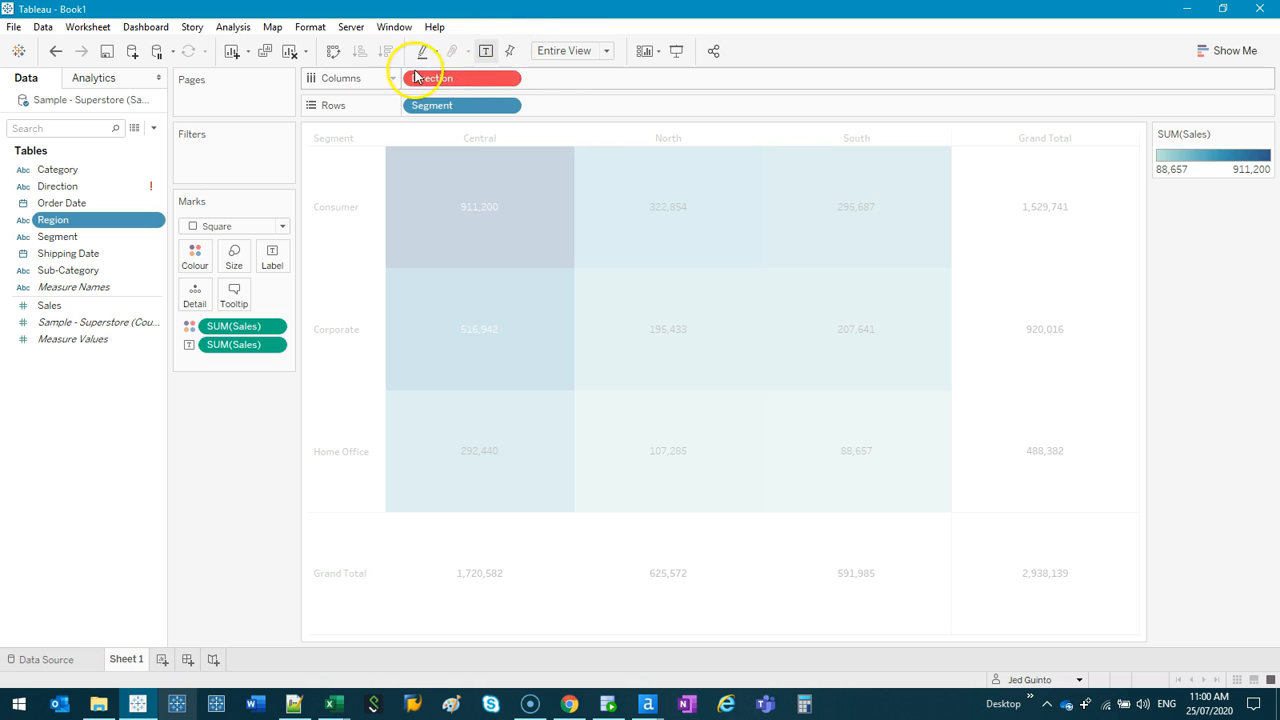
key(ctrl+2)
mouse_move(519, 74)
mouse_down()
mouse_move(403, 43)
mouse_move(496, 38)
mouse_up()
key(Escape)
- Replace all references to the Direction field with Region
right_click(80, 187)
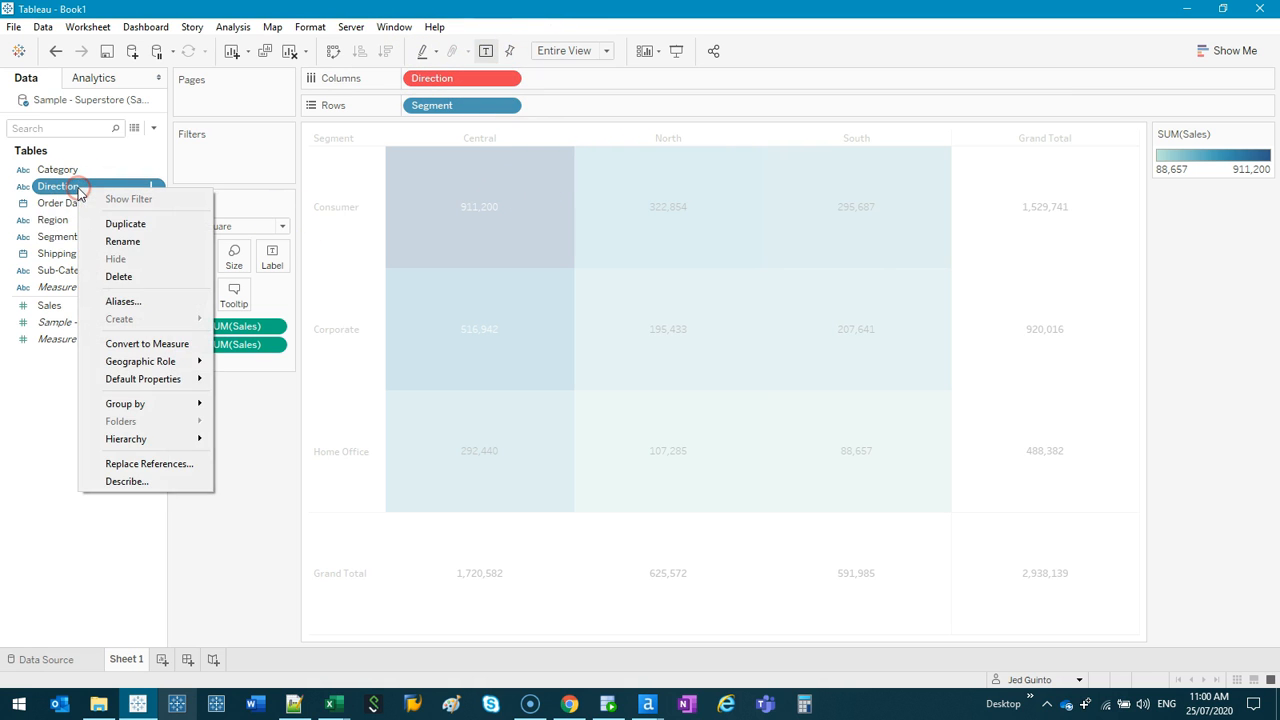
click(184, 462)
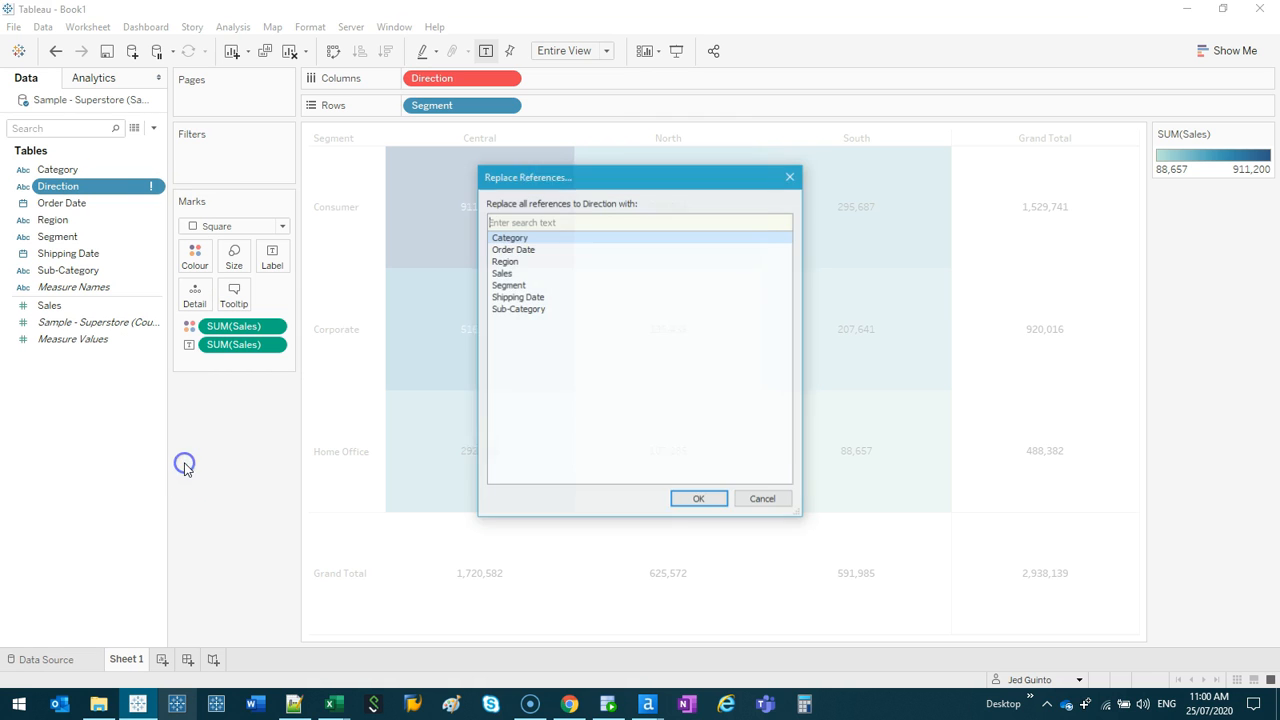
click(506, 262)
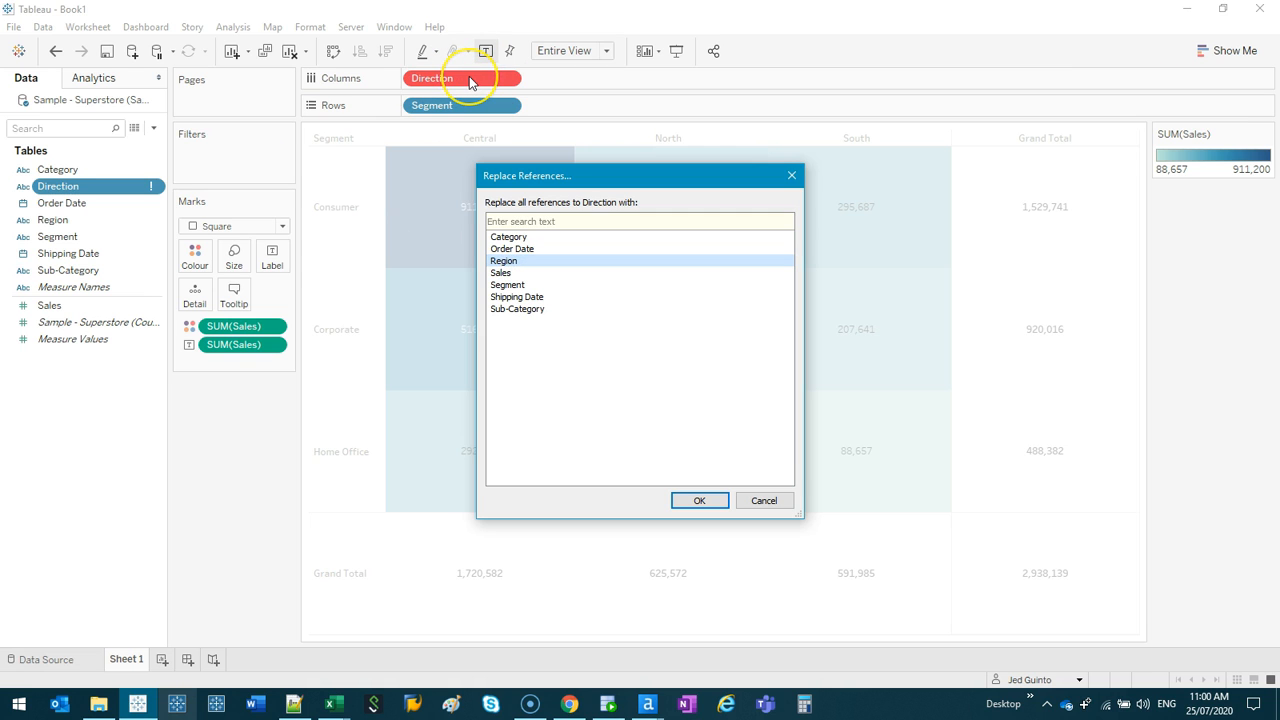
click(122, 664)
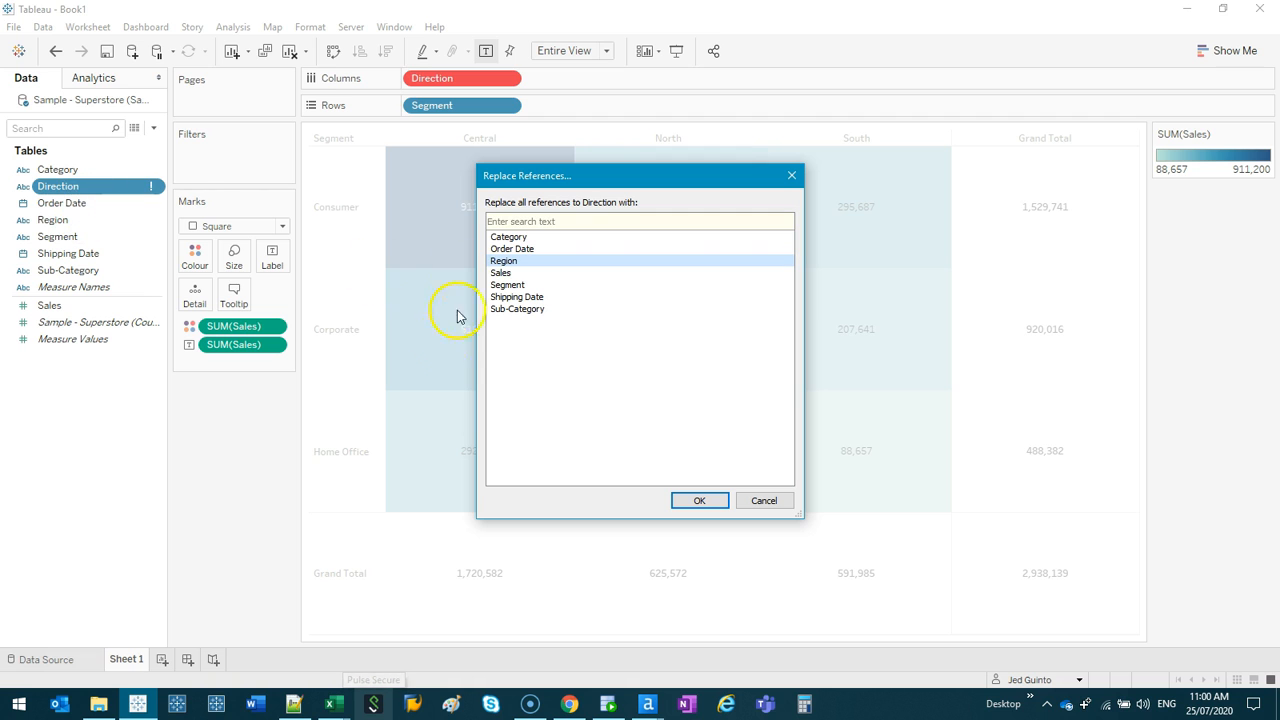
click(522, 264)
click(700, 500)
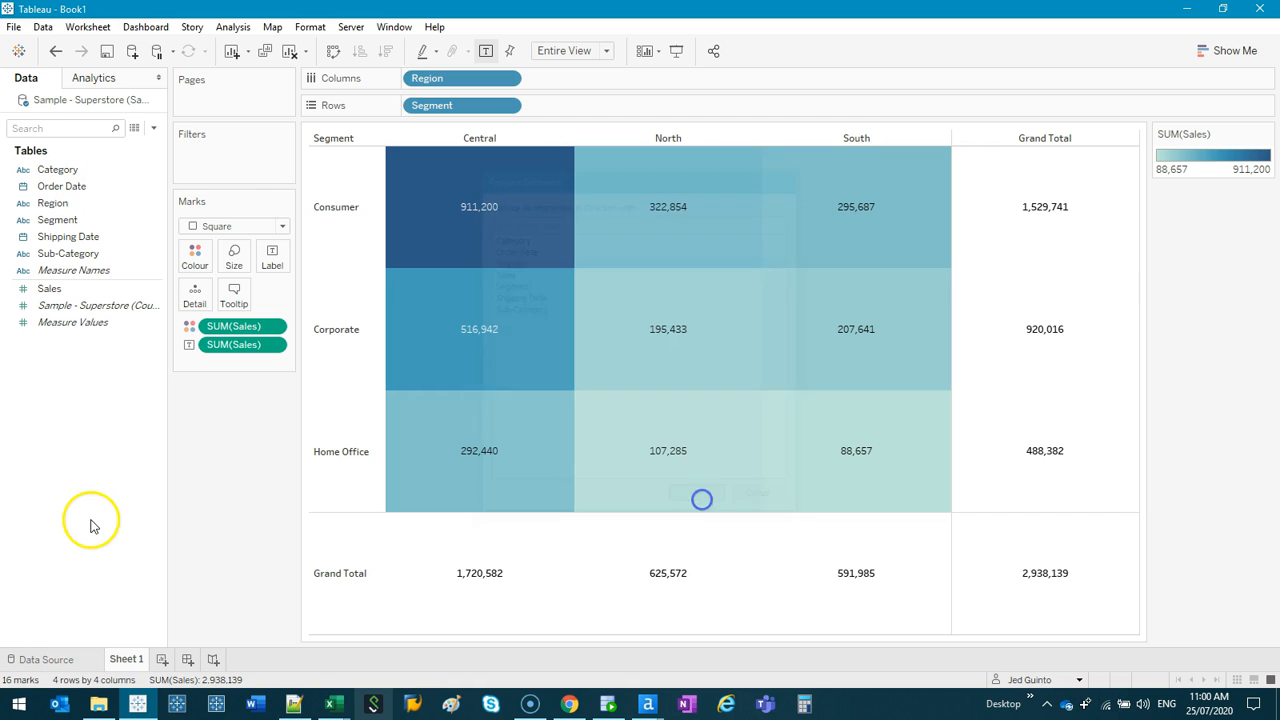
click(216, 468)
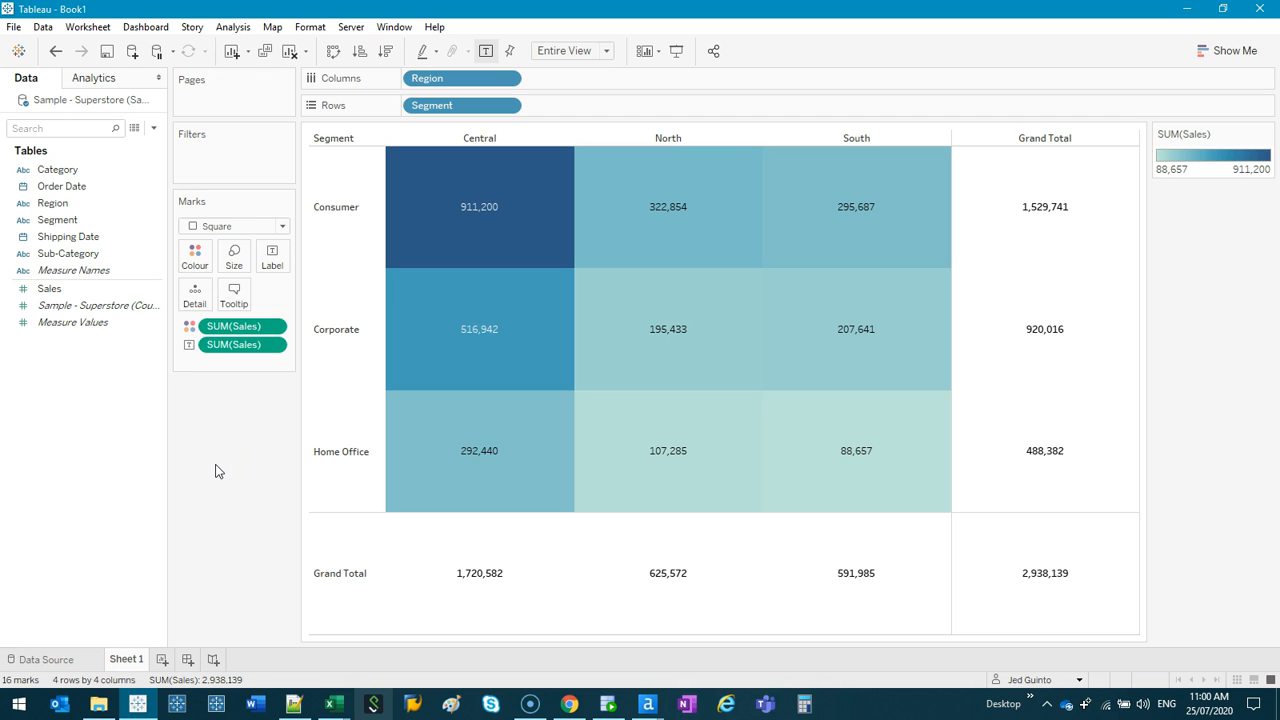
- Switch to Excel, insert a column before Sales, and paste a copy of the Region column into it
mouse_move(333, 703)
click(357, 636)
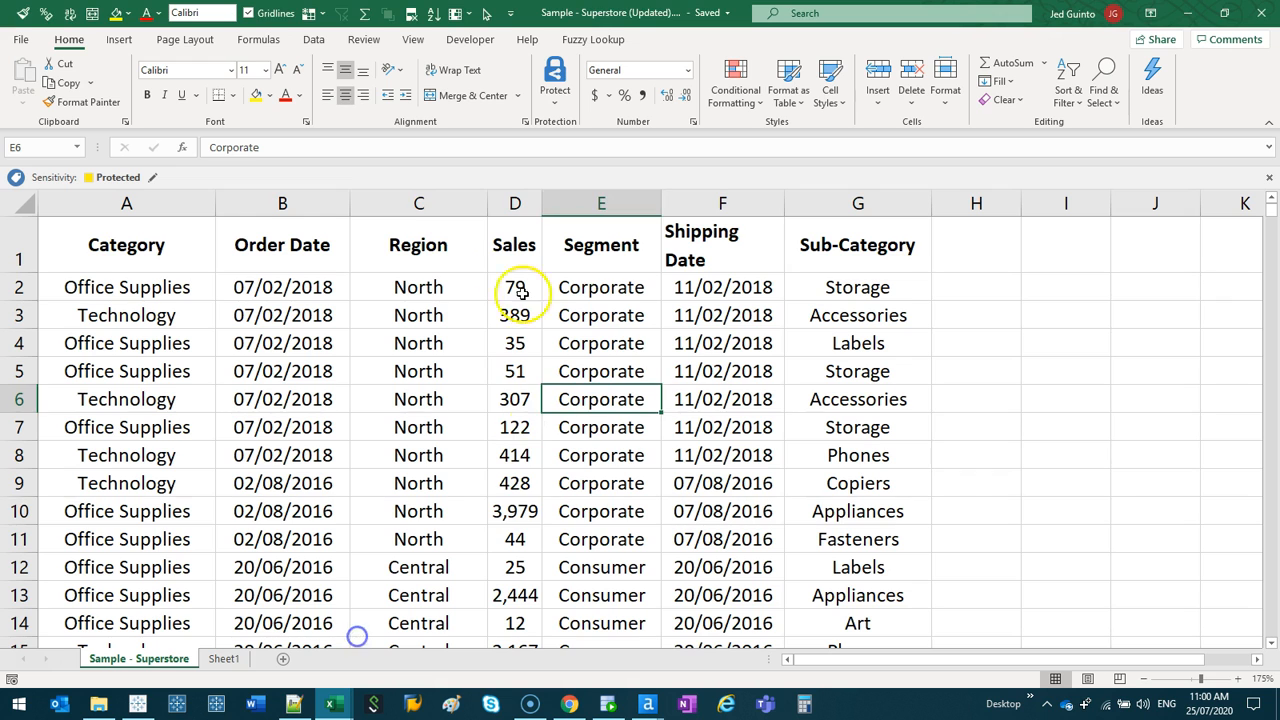
click(516, 195)
key(ctrl+shift+plus)
click(428, 200)
key(ctrl+c)
click(580, 199)
key(Return)
- Rename the copied column's header in D1 to Region Modified
click(576, 254)
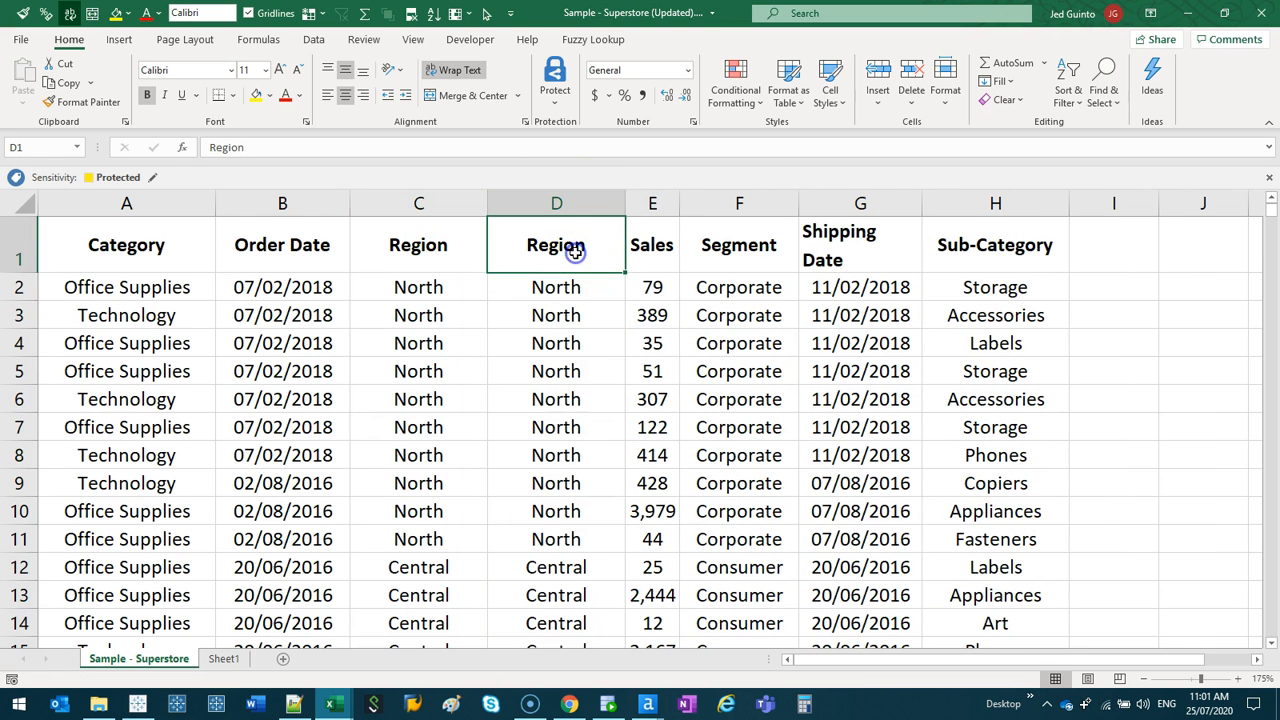
double_click(597, 245)
click(543, 200)
click(455, 203)
click(602, 244)
double_click(600, 244)
text(2)
click(626, 306)
click(597, 245)
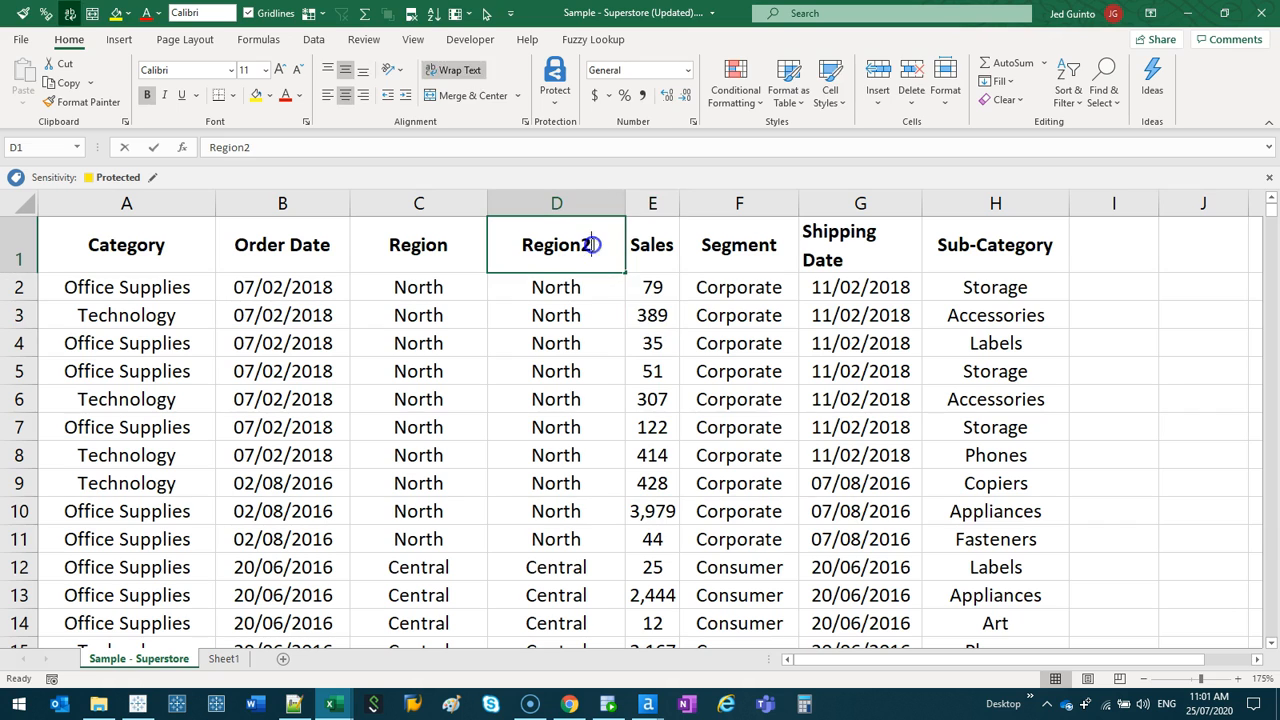
double_click(597, 245)
key(BackSpace)
text(Modified)
key(Return)
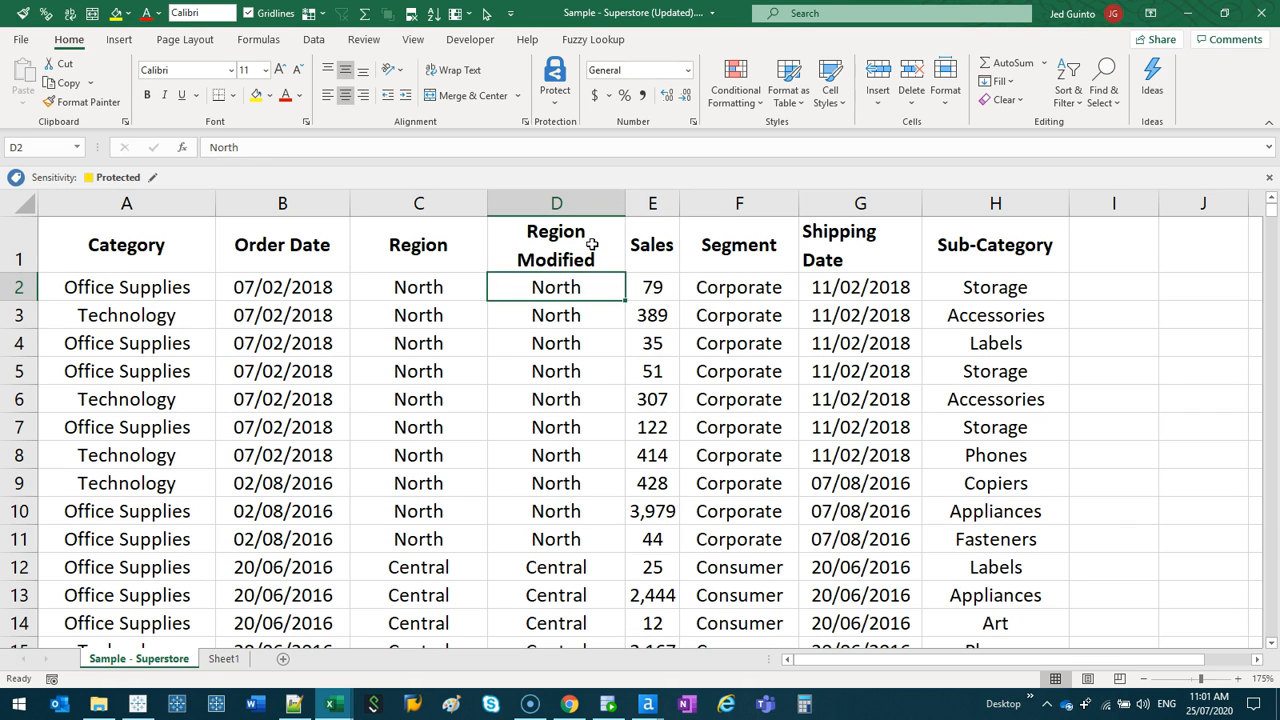
- Switch back to Tableau Desktop and refresh the data source to load the Region Modified column
click(140, 703)
right_click(88, 108)
click(100, 128)
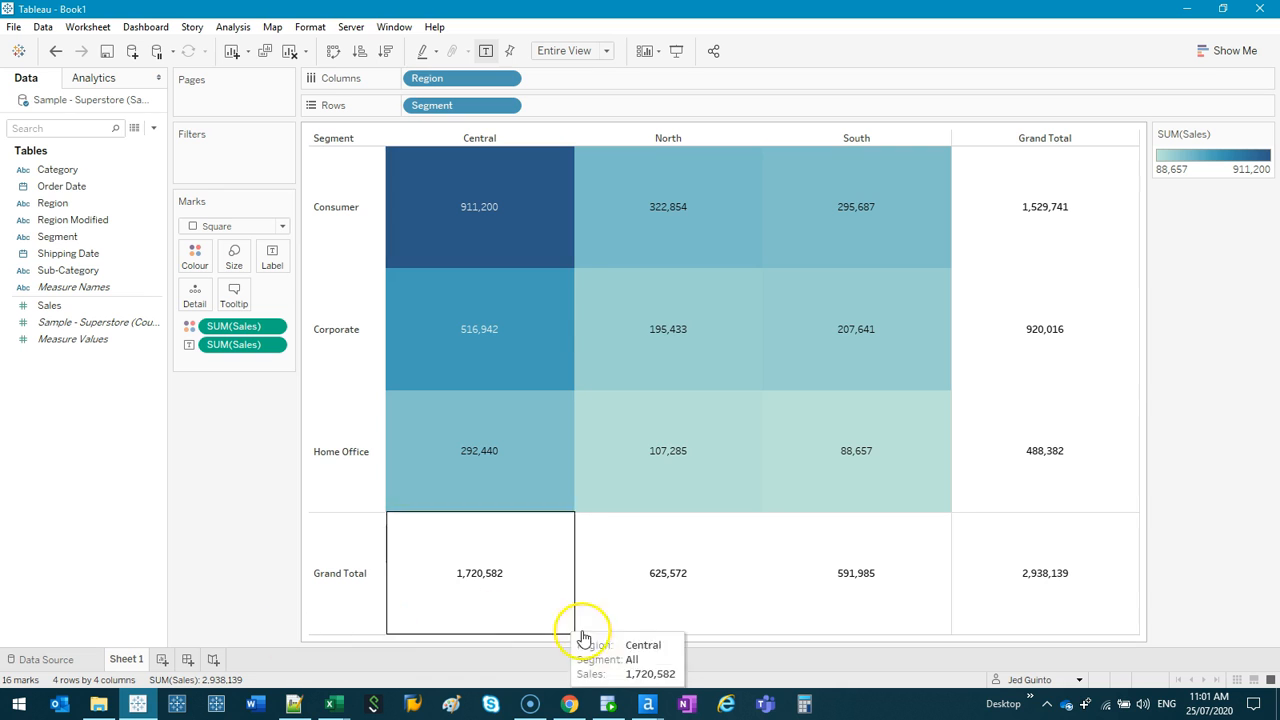
- Replace all references to the Region field with Region Modified
right_click(92, 203)
click(63, 222)
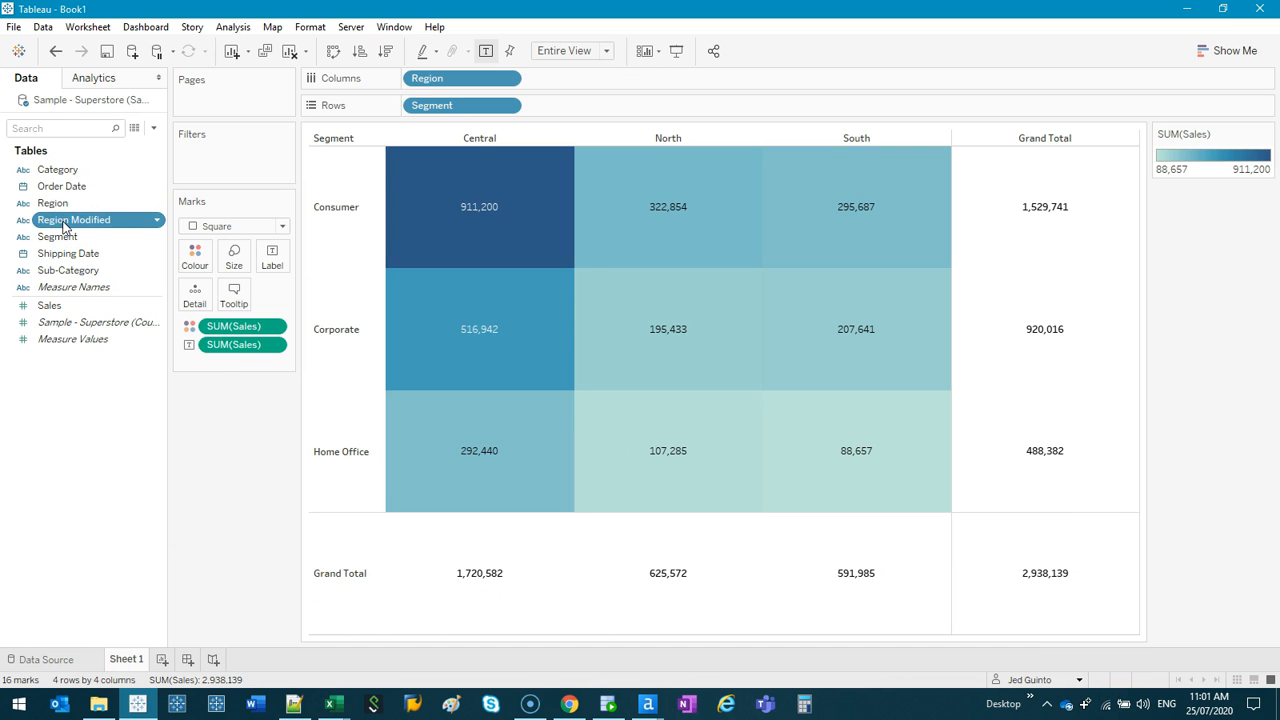
right_click(80, 205)
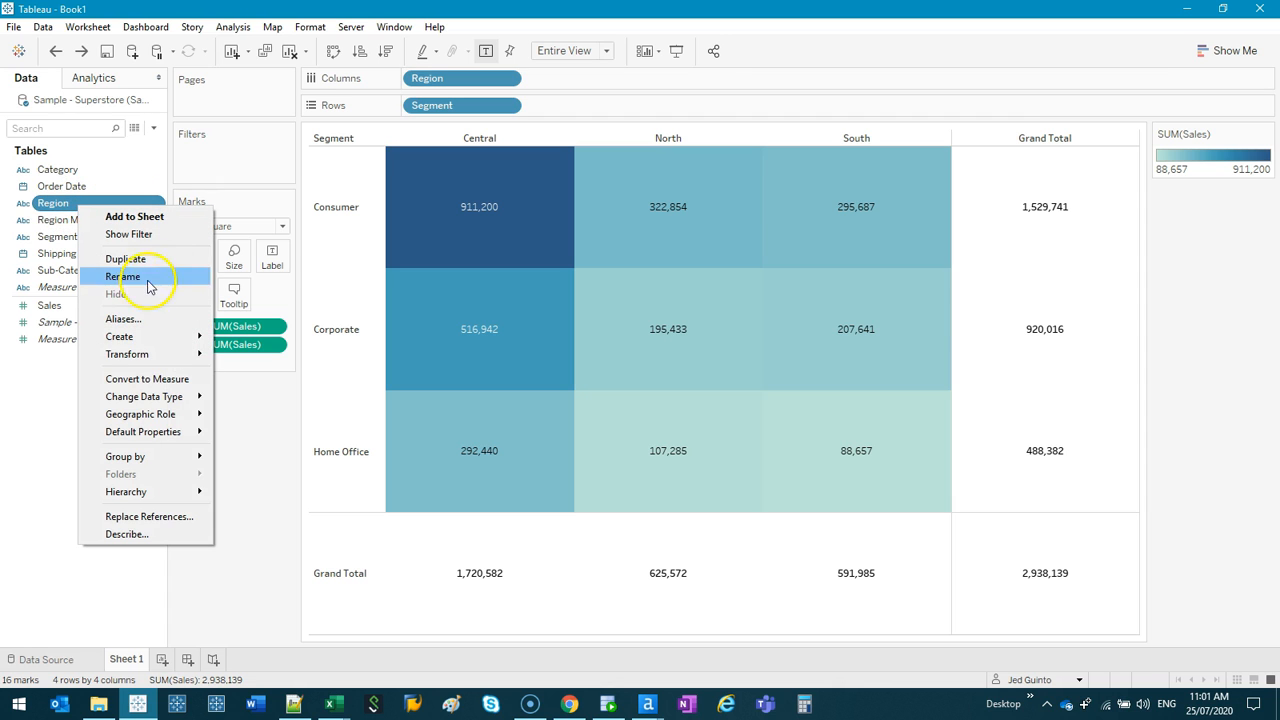
click(181, 517)
click(522, 260)
click(703, 497)
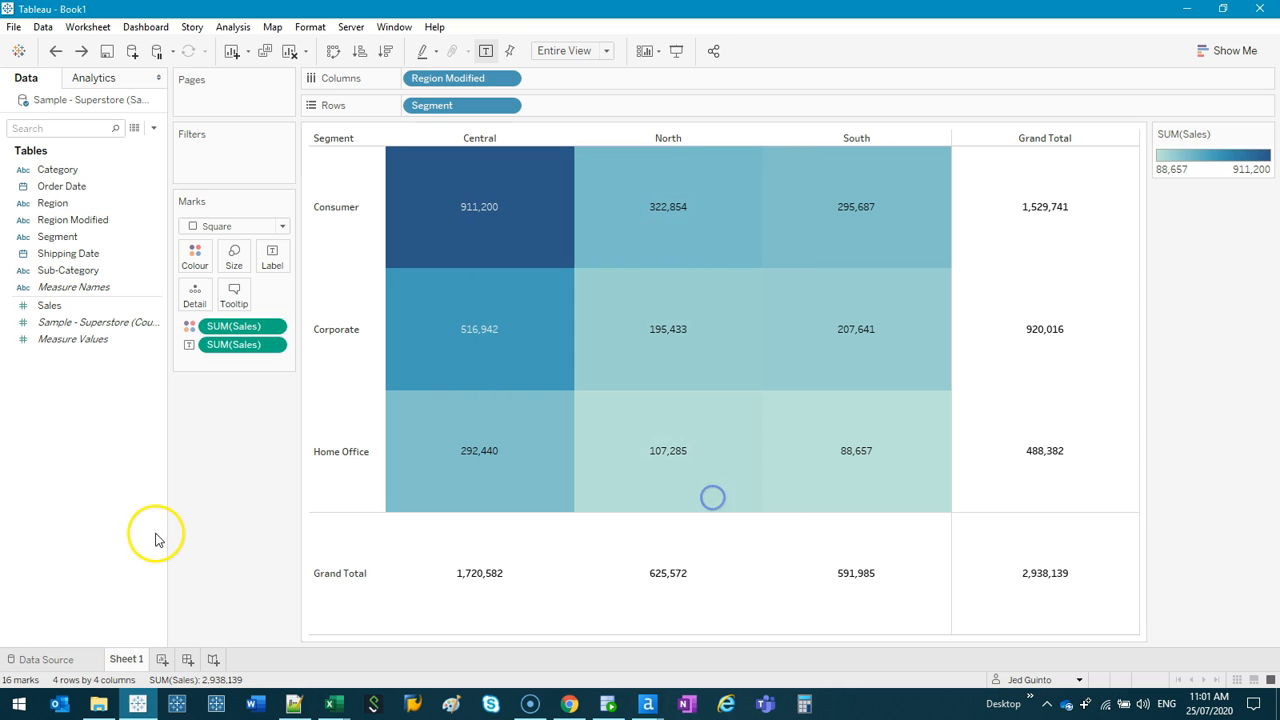
click(460, 79)
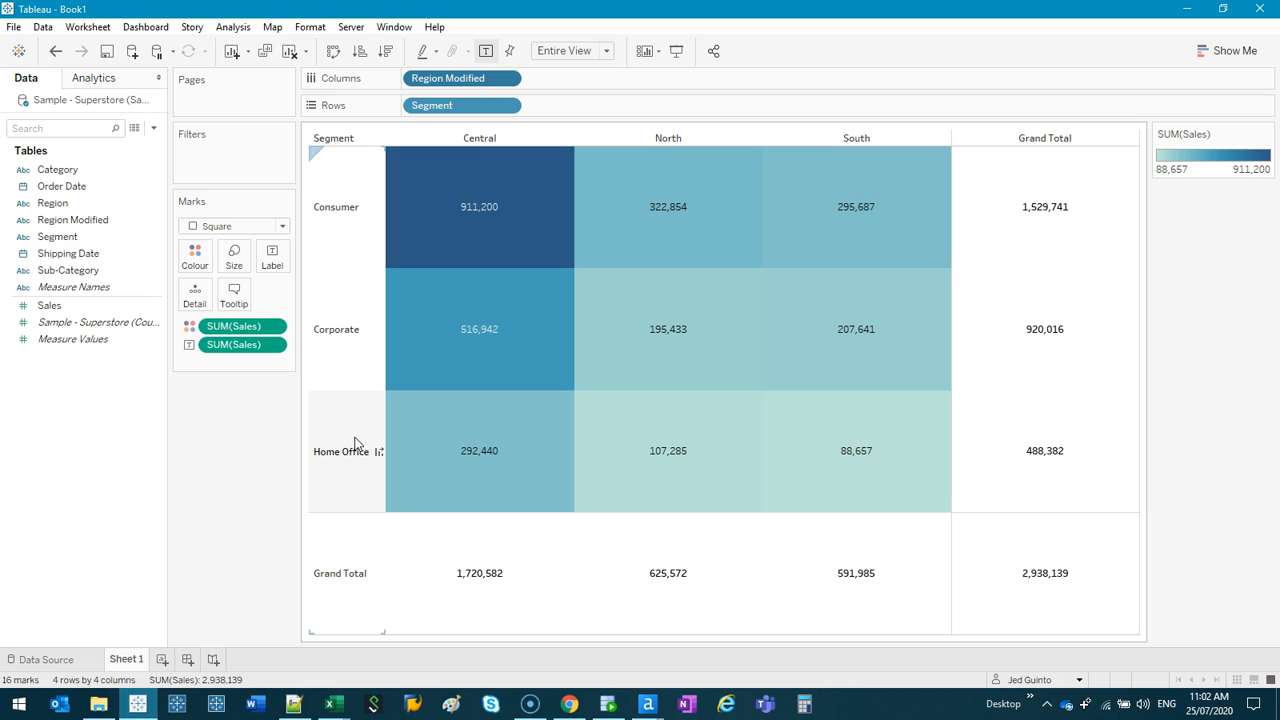
right_click(95, 186)
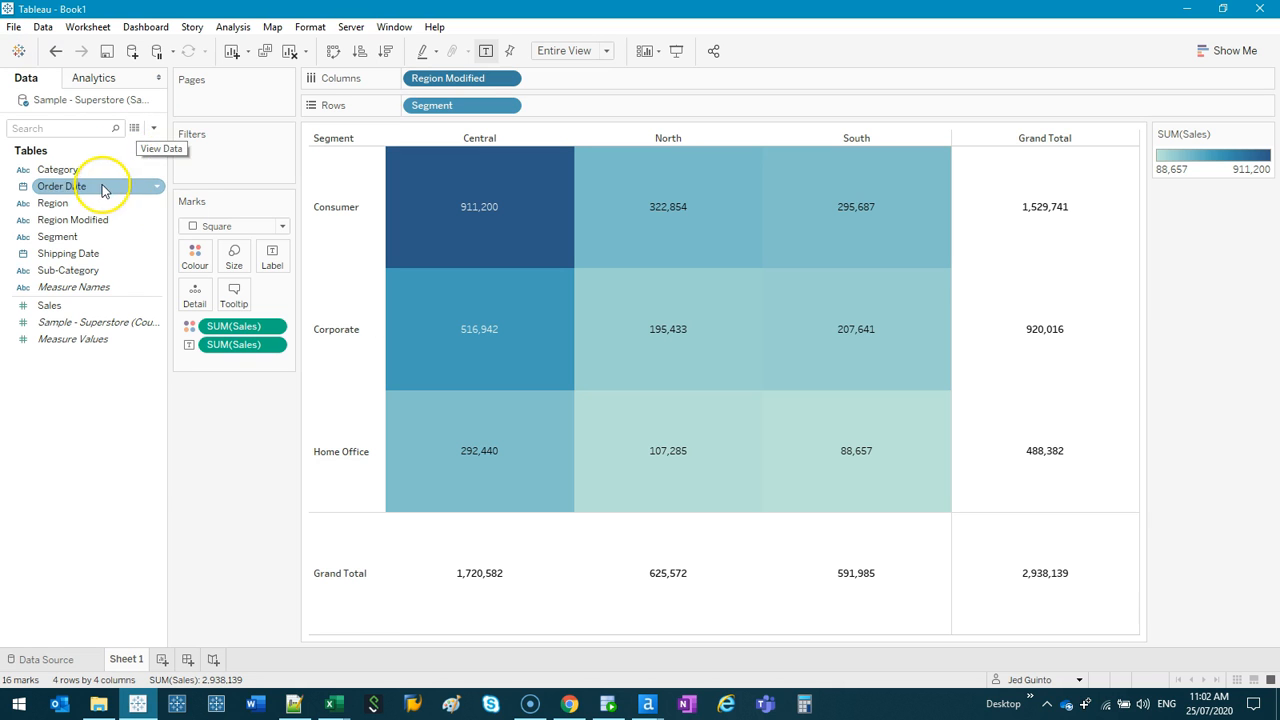
click(32, 466)
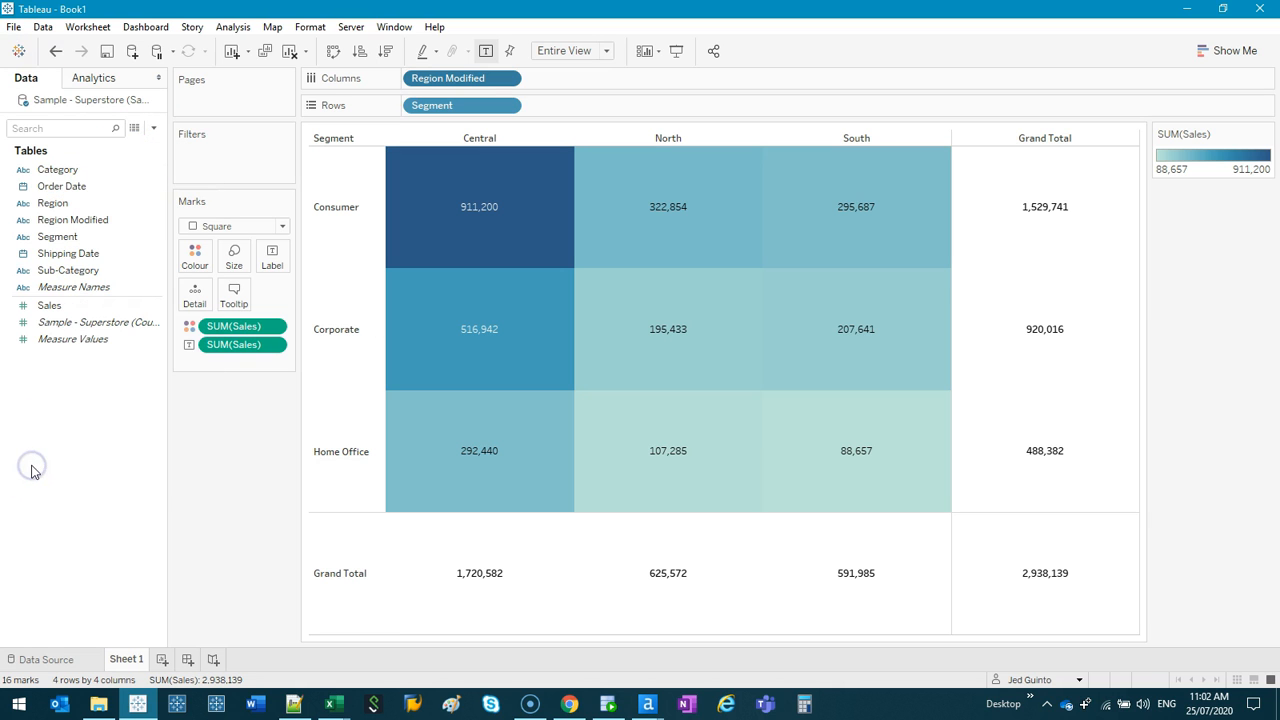